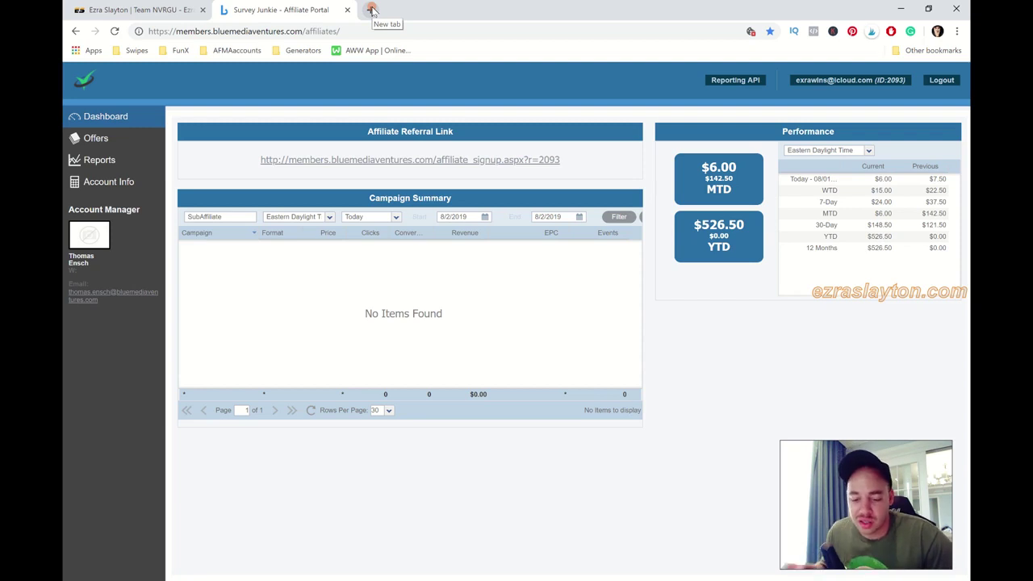
Step: Open the GetResponse affiliate site in a new browser tab and log in to the affiliate account with the saved credentials
left_click(371, 10)
type("a")
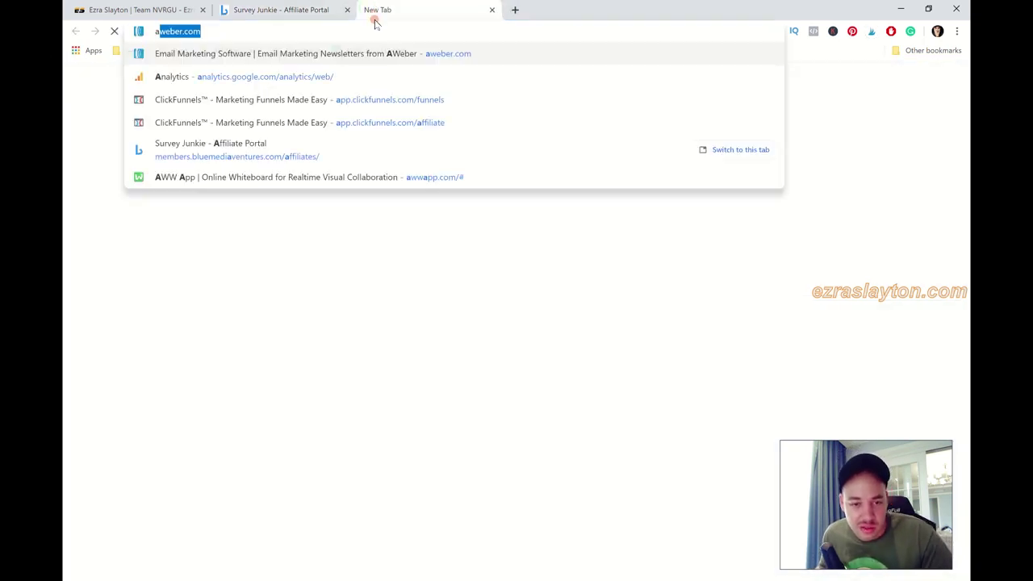
type("f")
left_click(249, 56)
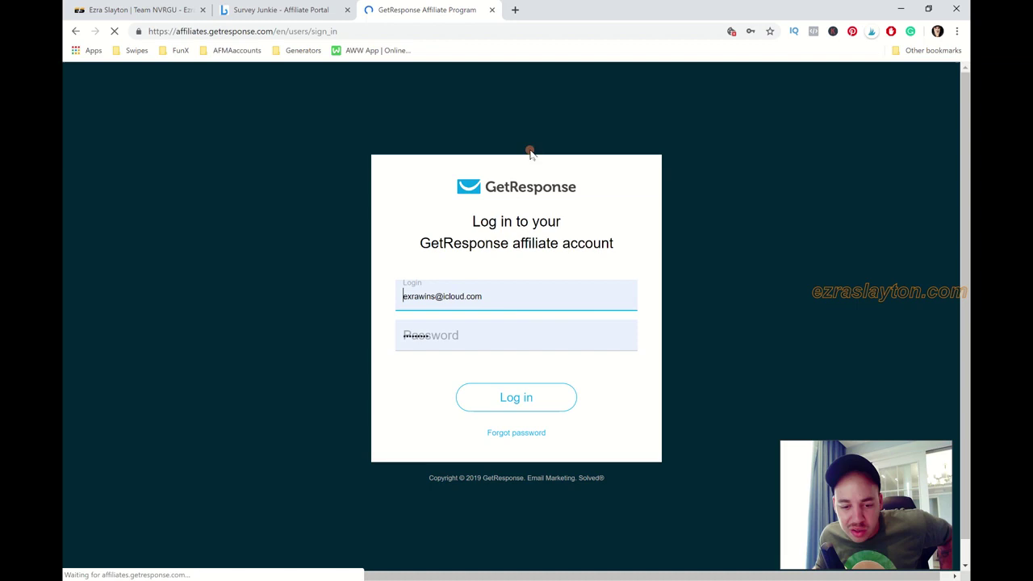
left_click(517, 397)
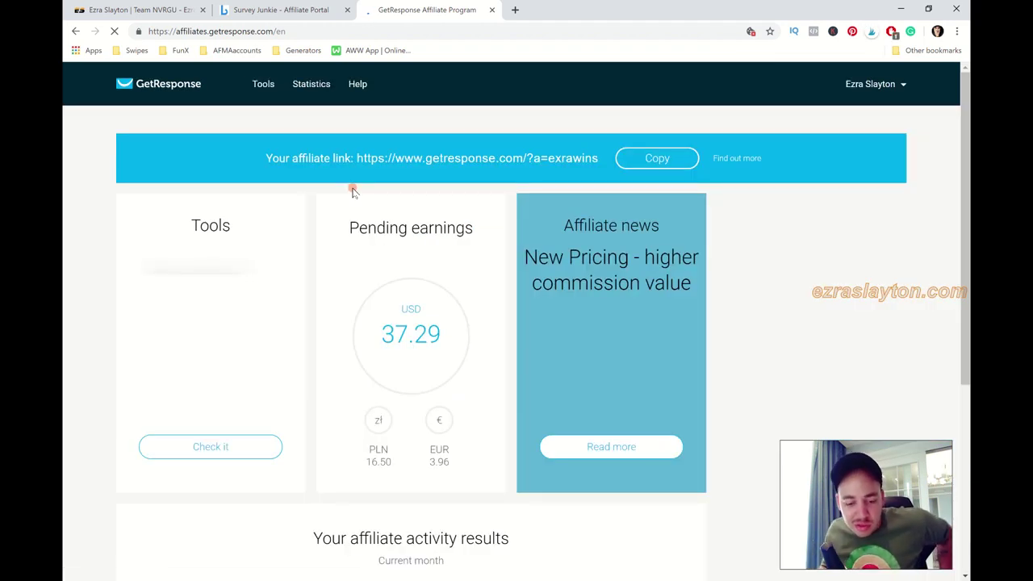
Step: Open the Referred accounts statistics and review the recently referred accounts from the last 30 days
left_click(315, 87)
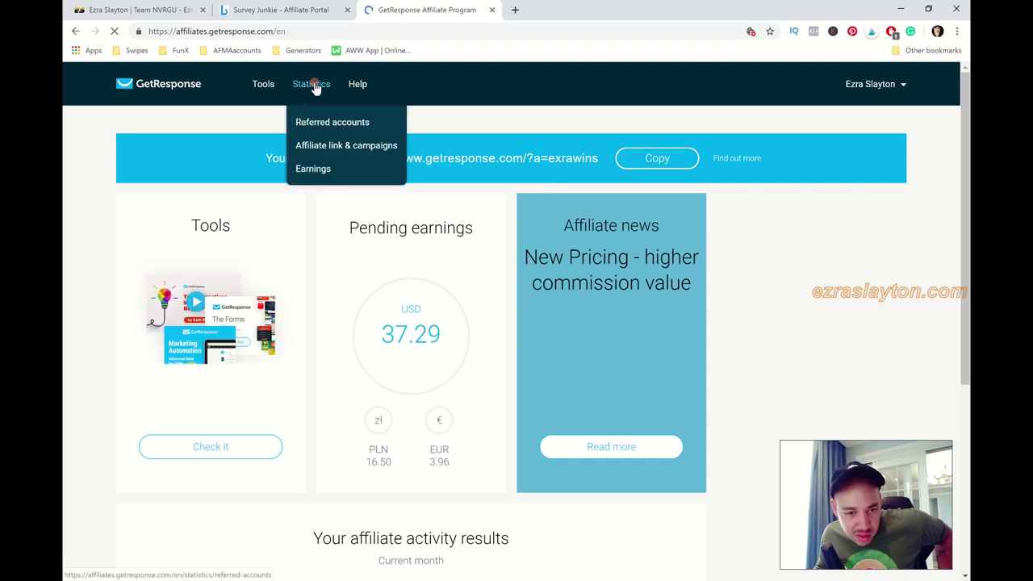
left_click(330, 122)
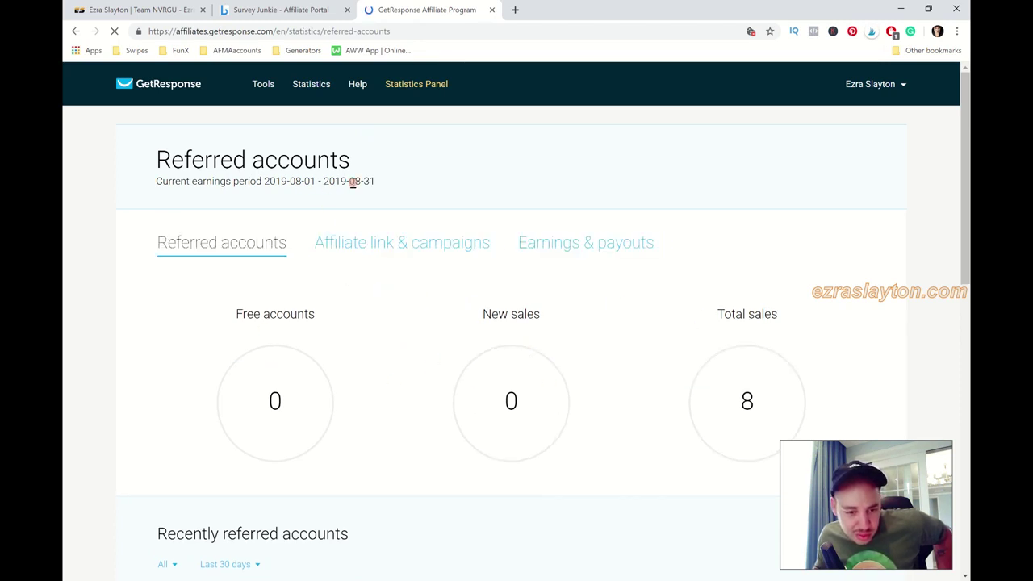
scroll(371, 344, "down", 3)
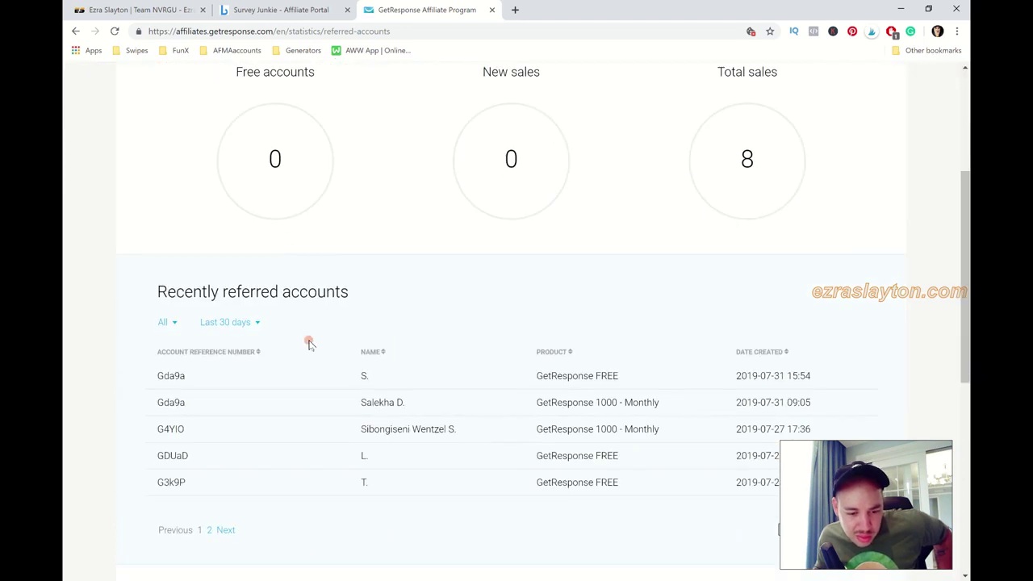
scroll(311, 342, "down", 1)
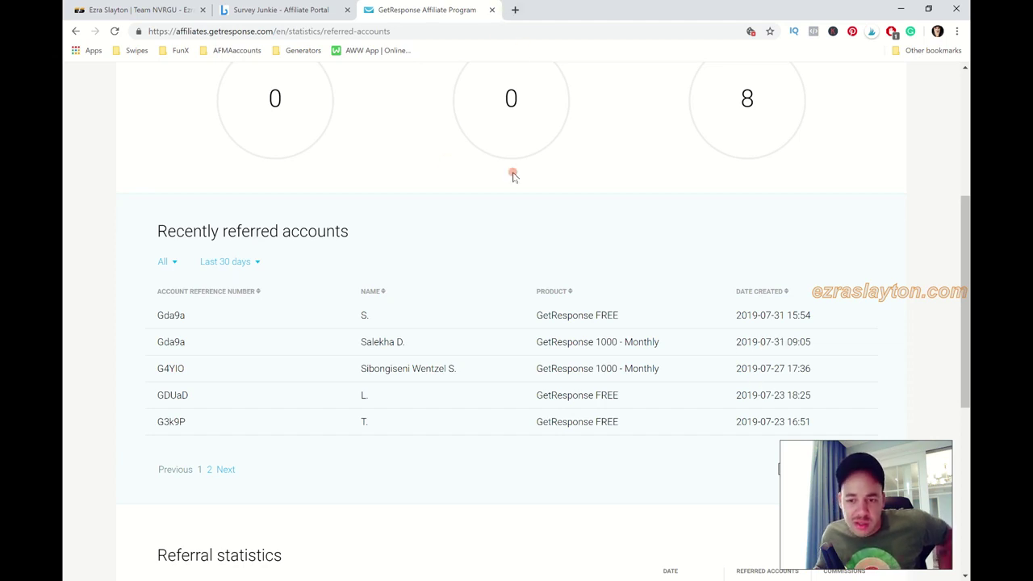
scroll(513, 176, "up", 4)
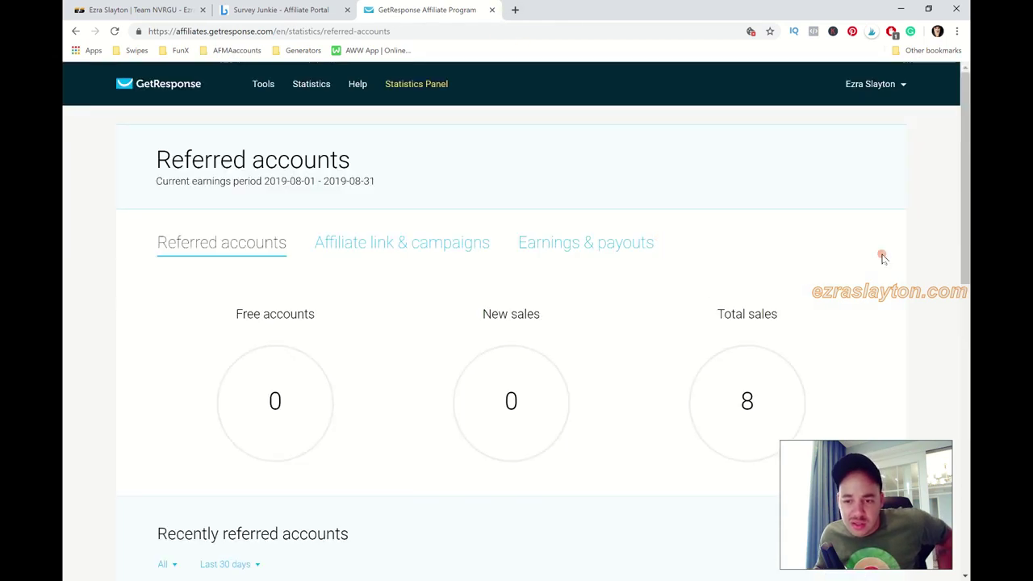
Step: View the Earnings & payouts statistics, and close the GetResponse and Survey Junkie affiliate portal tabs
left_click(406, 253)
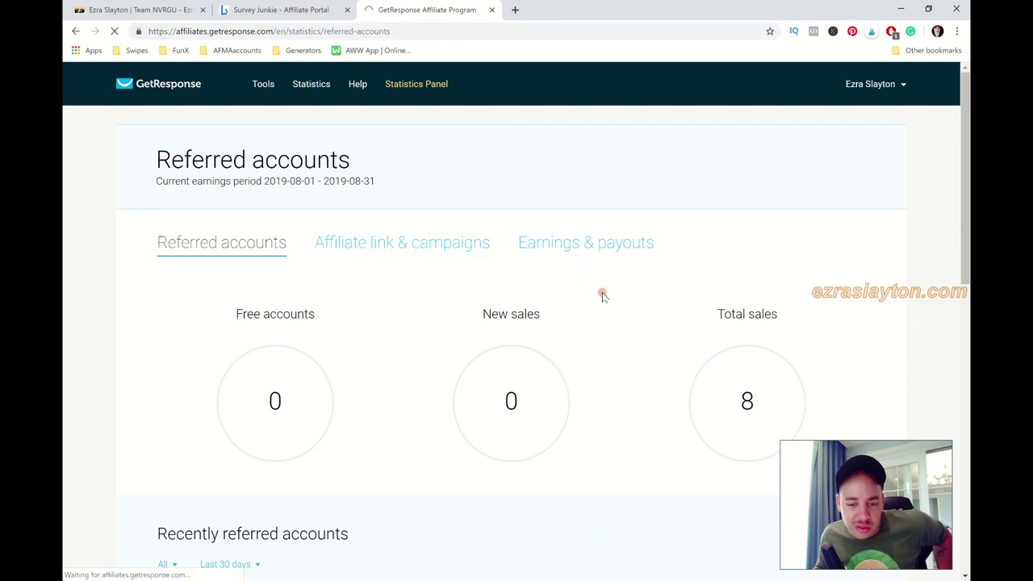
left_click(600, 248)
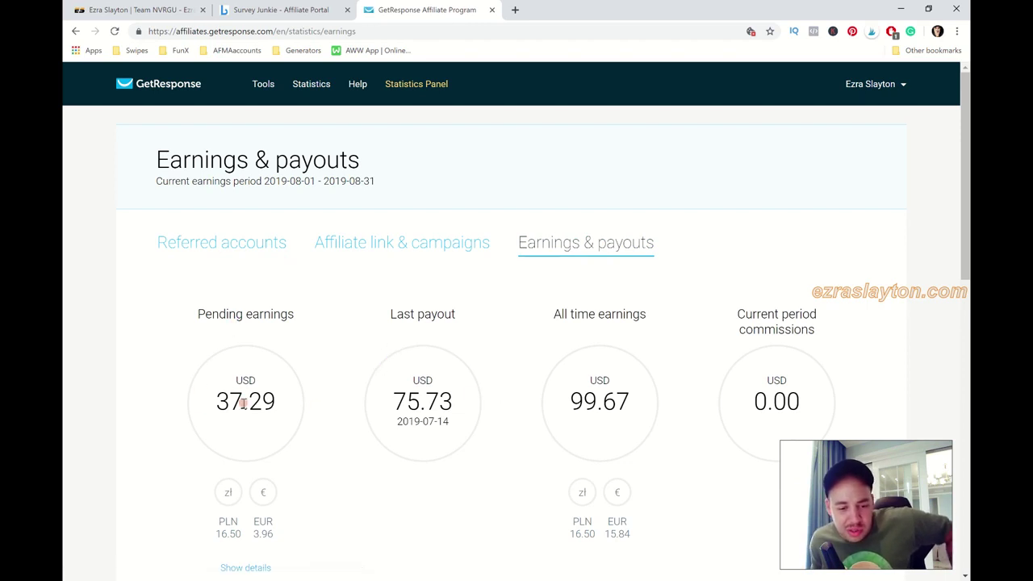
left_click(493, 11)
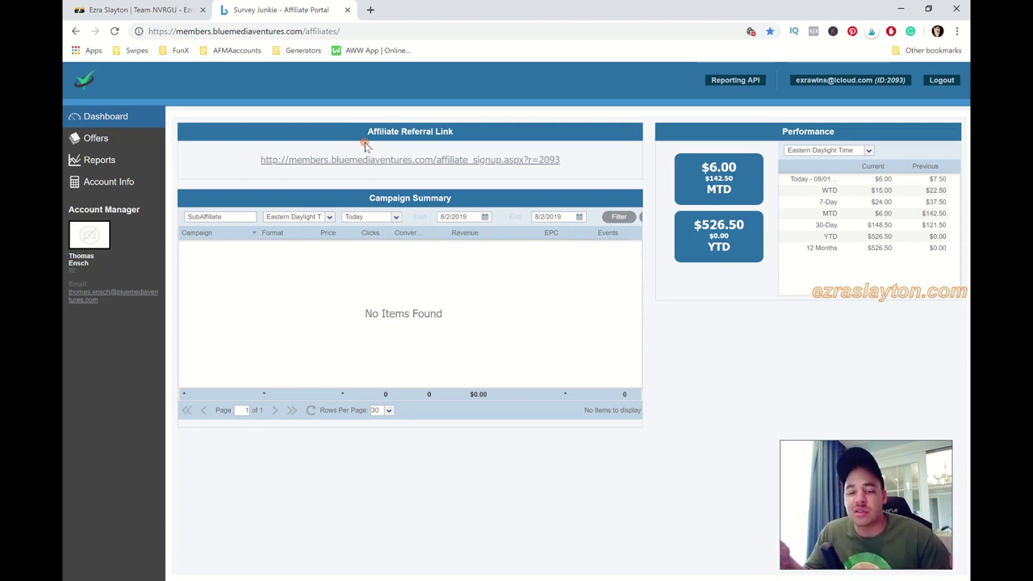
left_click(349, 10)
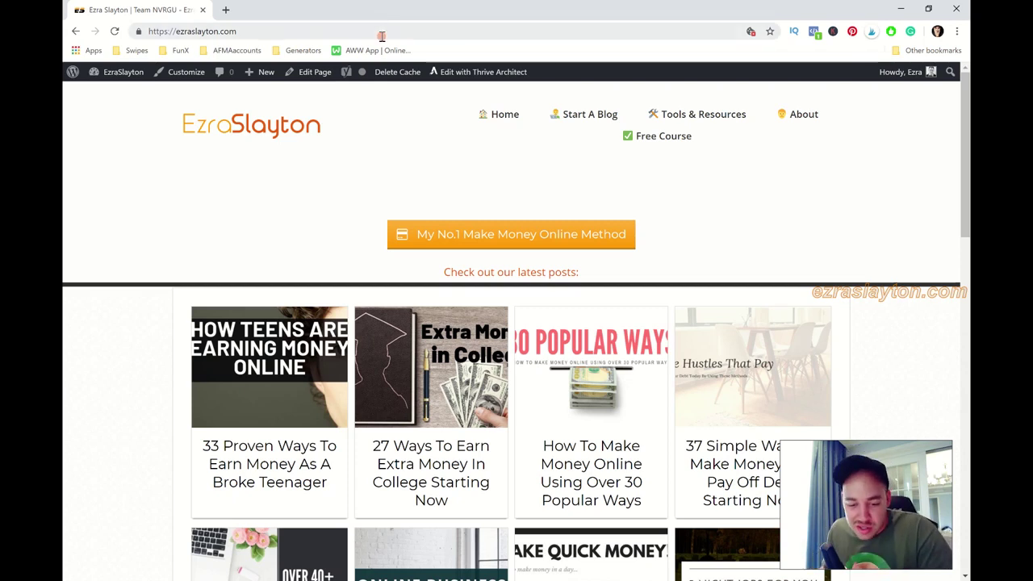
Step: Look over the latest posts listed on the blog's home page
scroll(88, 434, "down", 2)
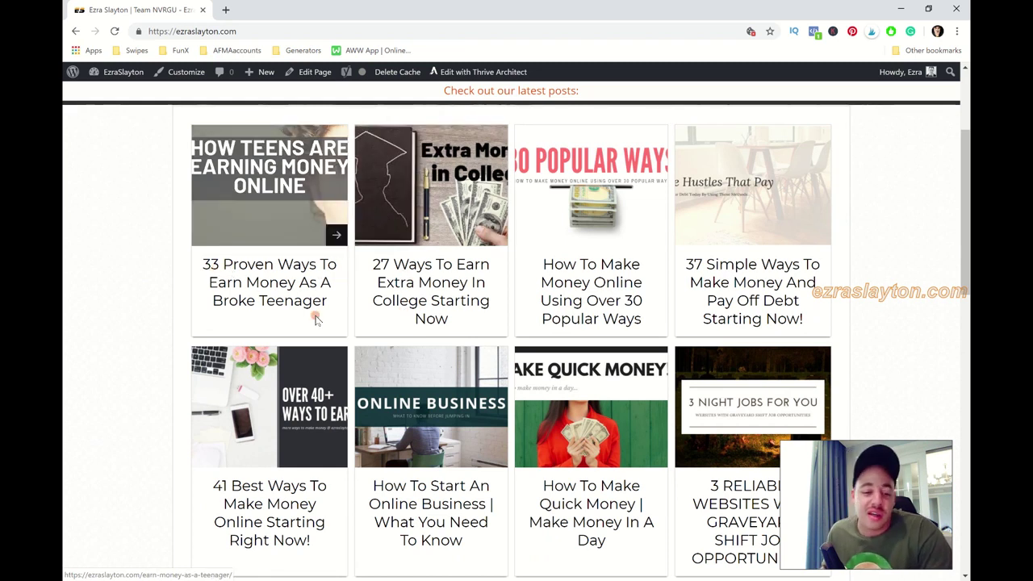
scroll(177, 305, "up", 2)
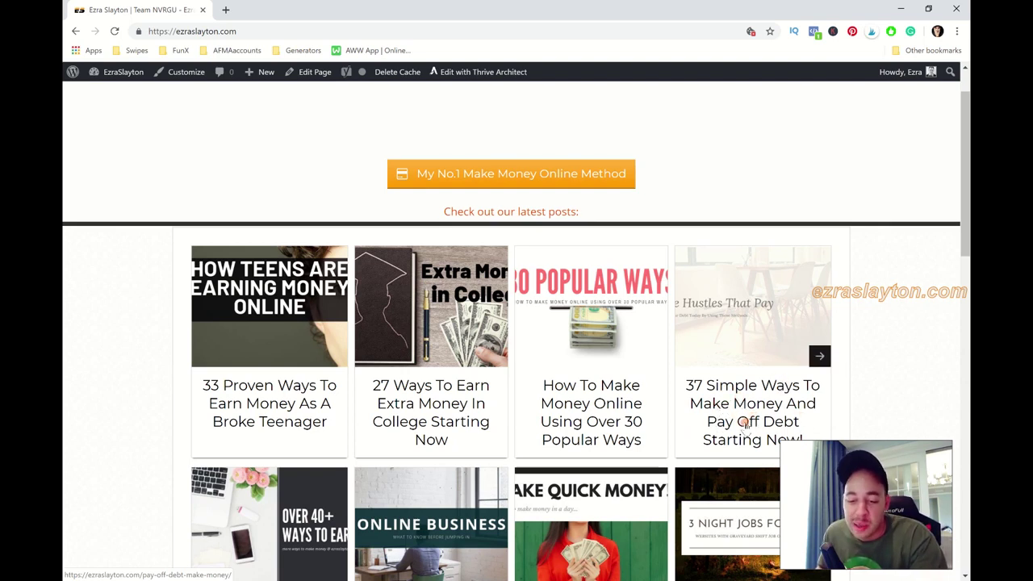
scroll(749, 428, "down", 2)
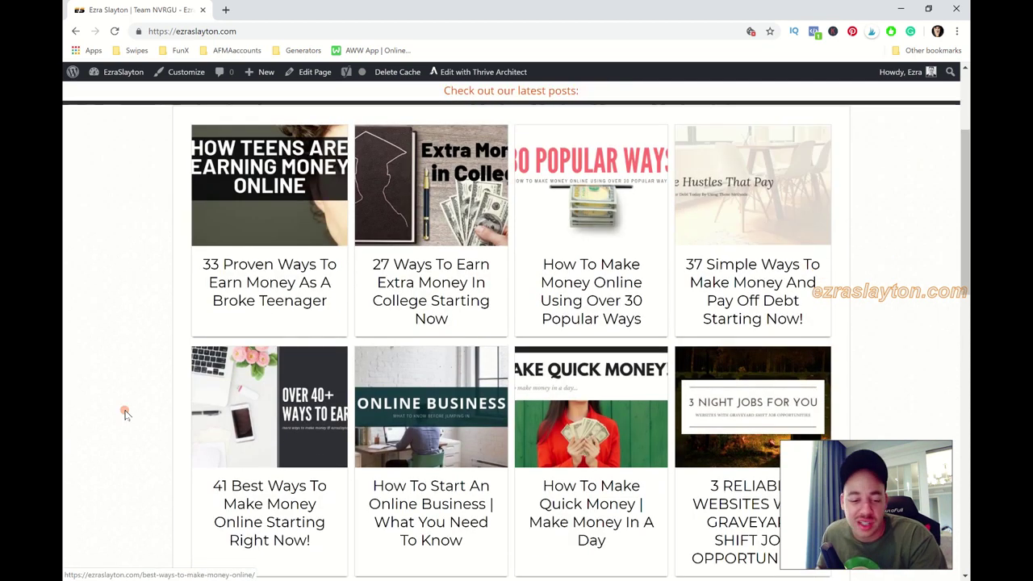
scroll(236, 410, "down", 1)
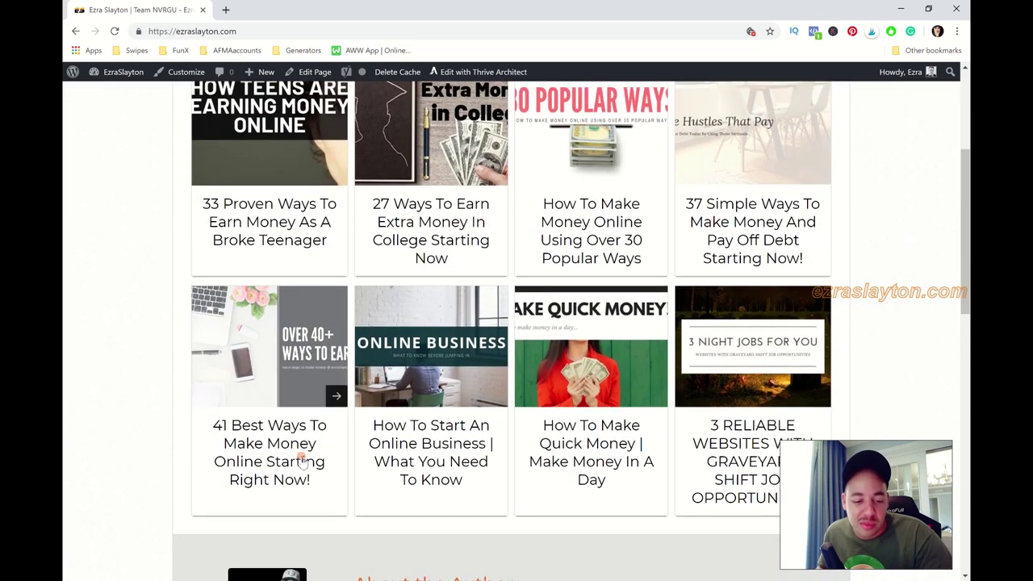
scroll(275, 452, "up", 3)
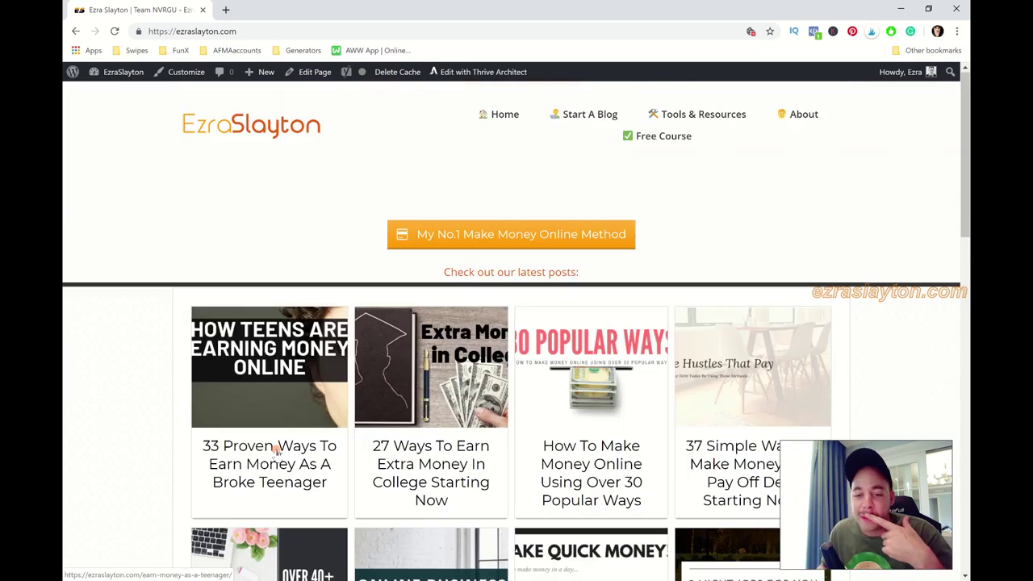
Step: Start a new post from the blog's WordPress dashboard and open another browser tab beside it
left_click(113, 94)
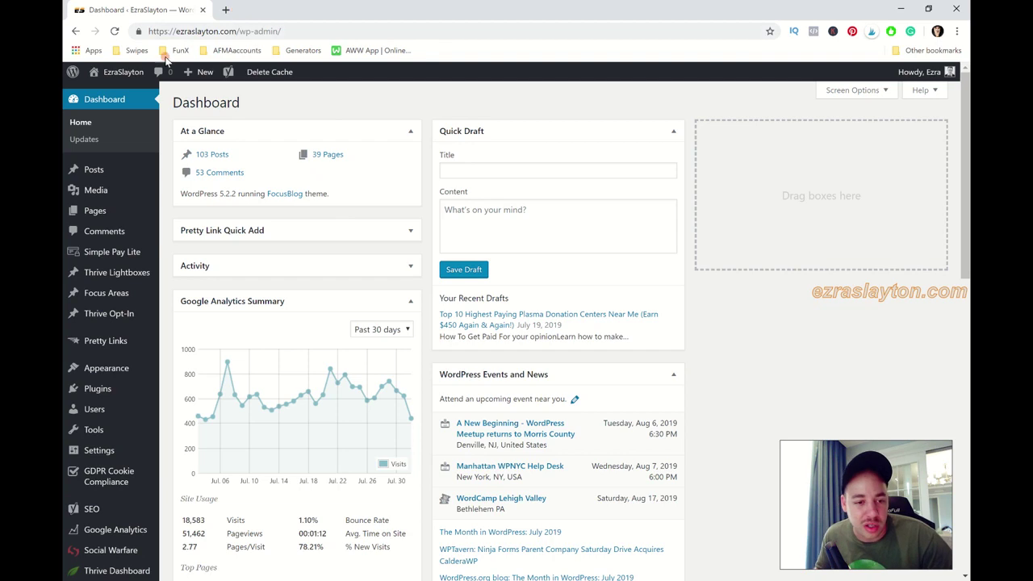
mouse_move(203, 72)
left_click(194, 99)
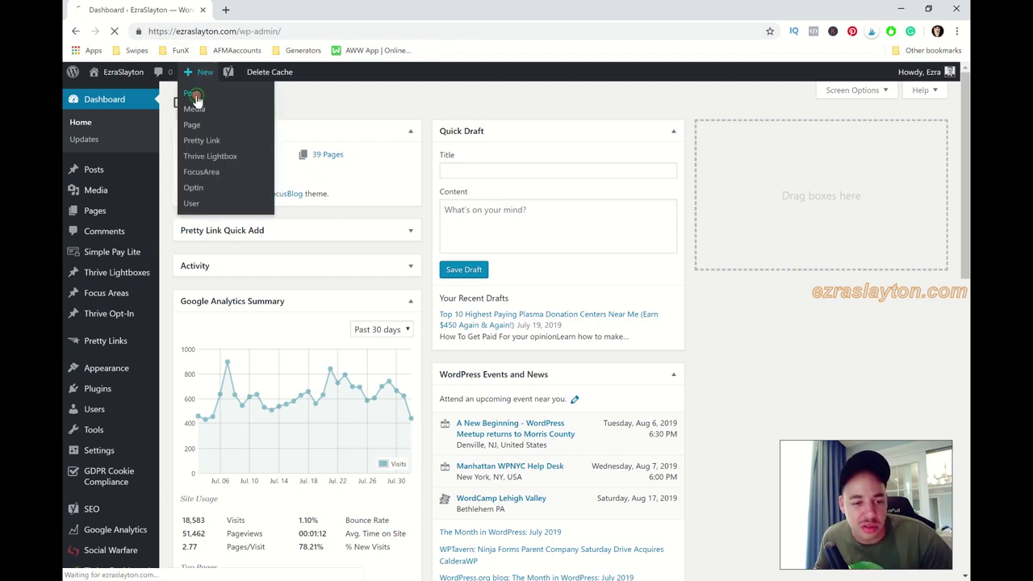
left_click(225, 11)
type("pi")
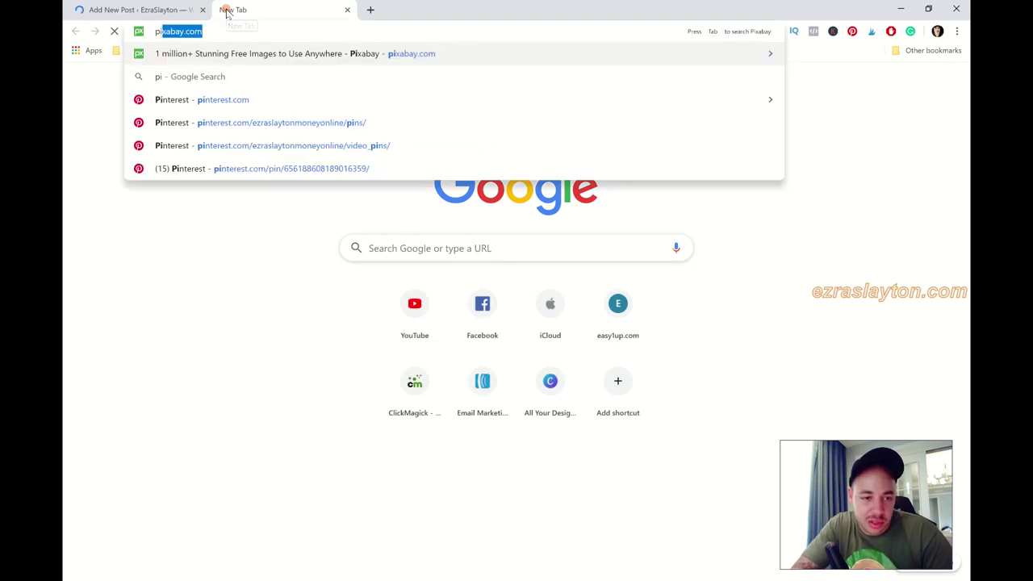
type("n")
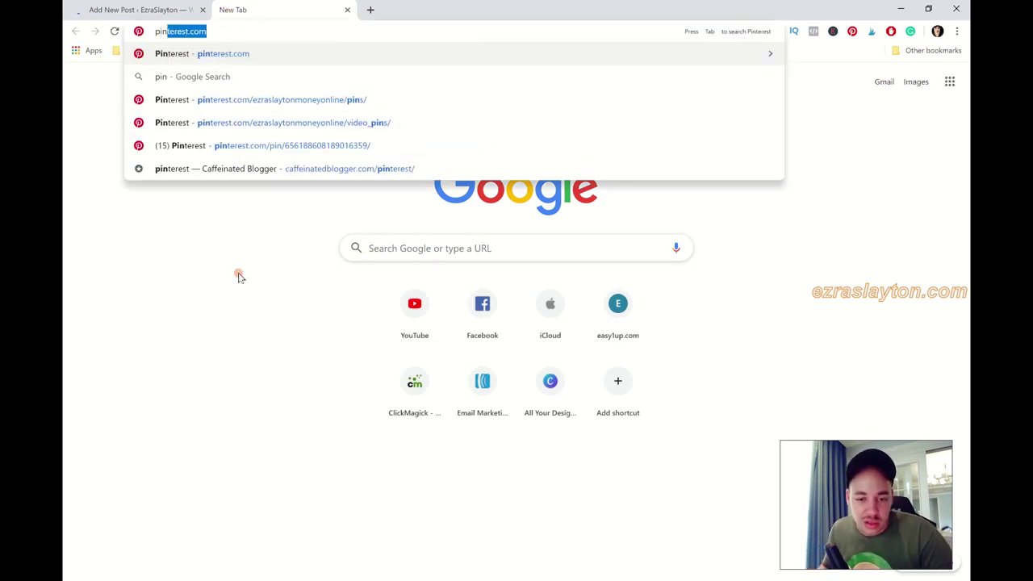
key("Return")
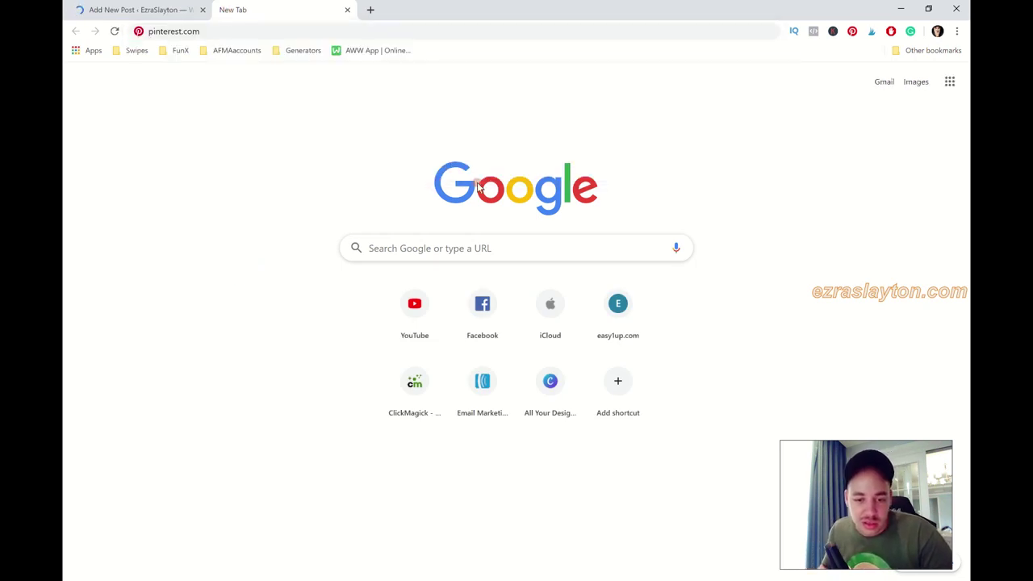
Step: Search Google for "ways to earn money" and switch to the suggested query "real ways to make money from home"
left_click(395, 250)
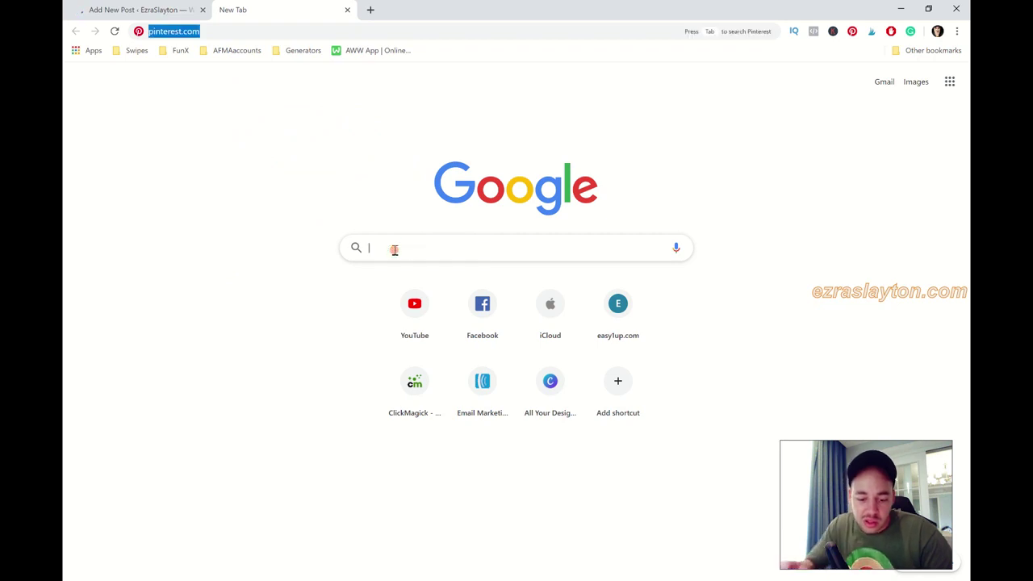
type("ways to")
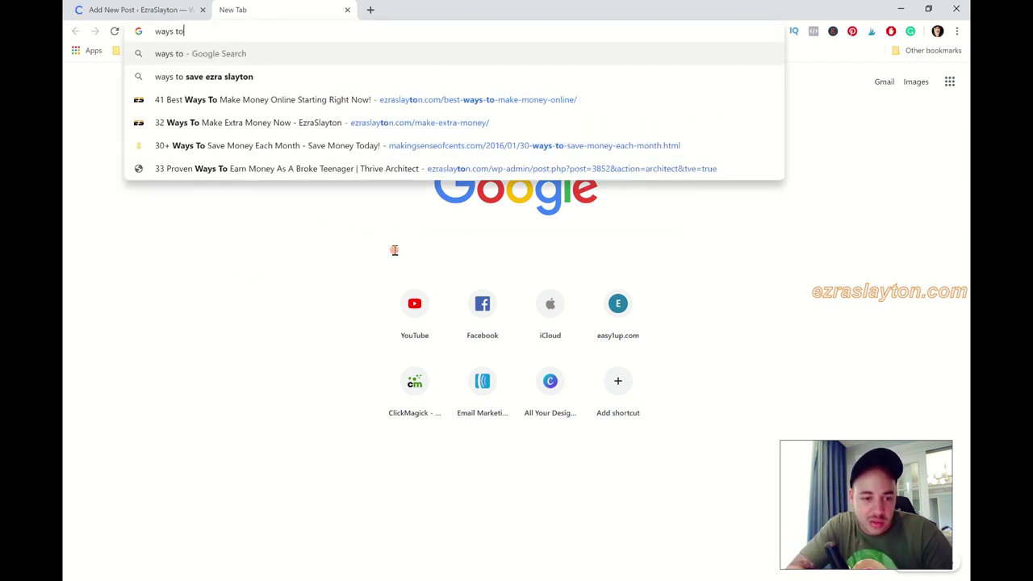
type(" earn money")
key("Return")
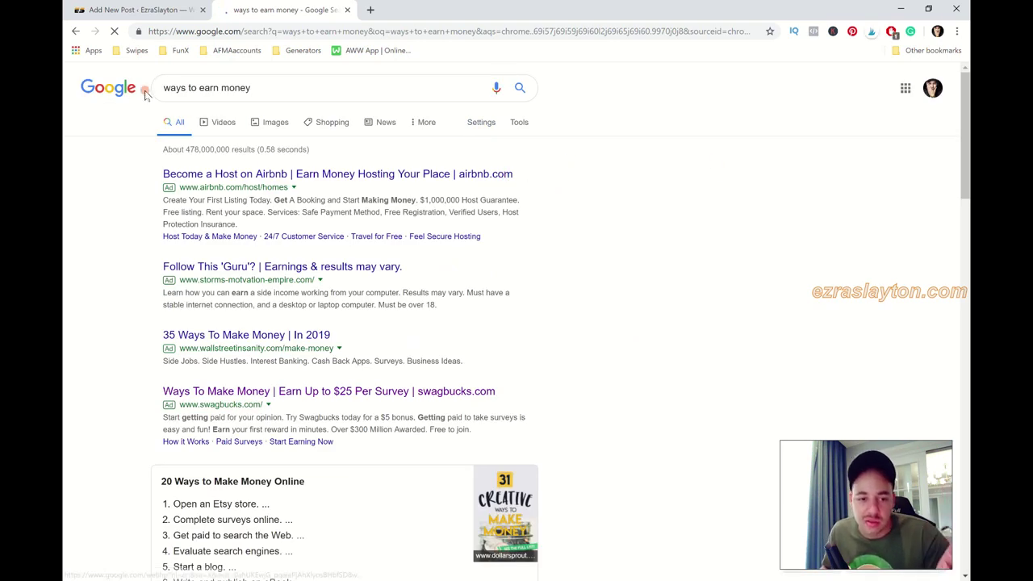
left_click(306, 92)
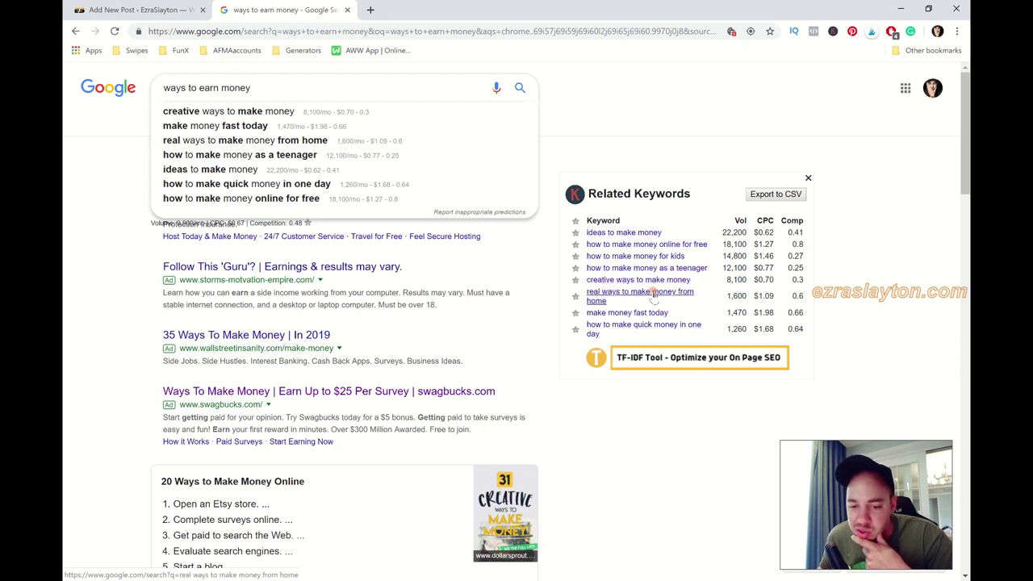
left_click(203, 142)
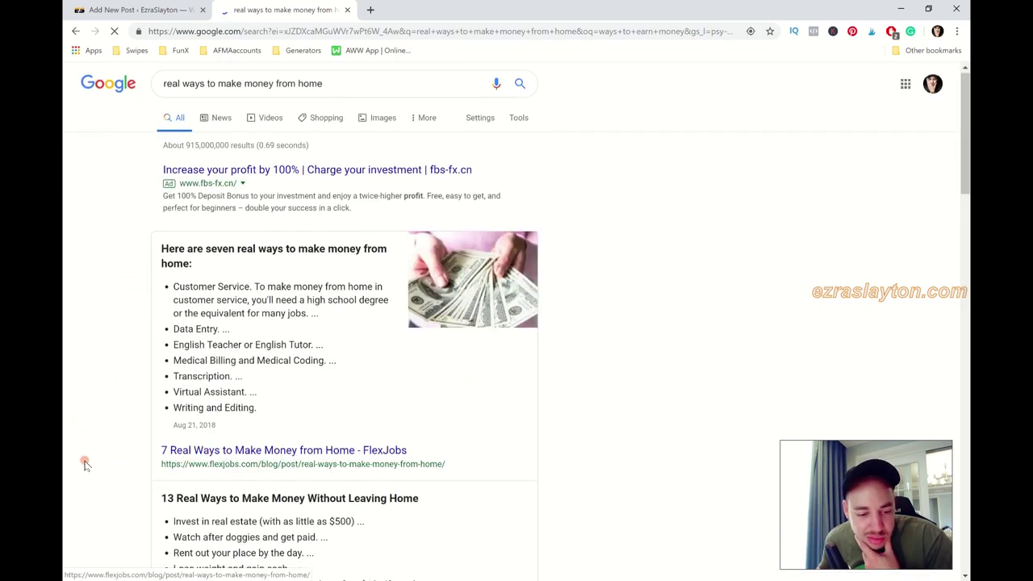
Step: Examine the featured snippets and article titles in the search results to see how competing list posts are presented
scroll(277, 363, "down", 3)
scroll(196, 385, "down", 5)
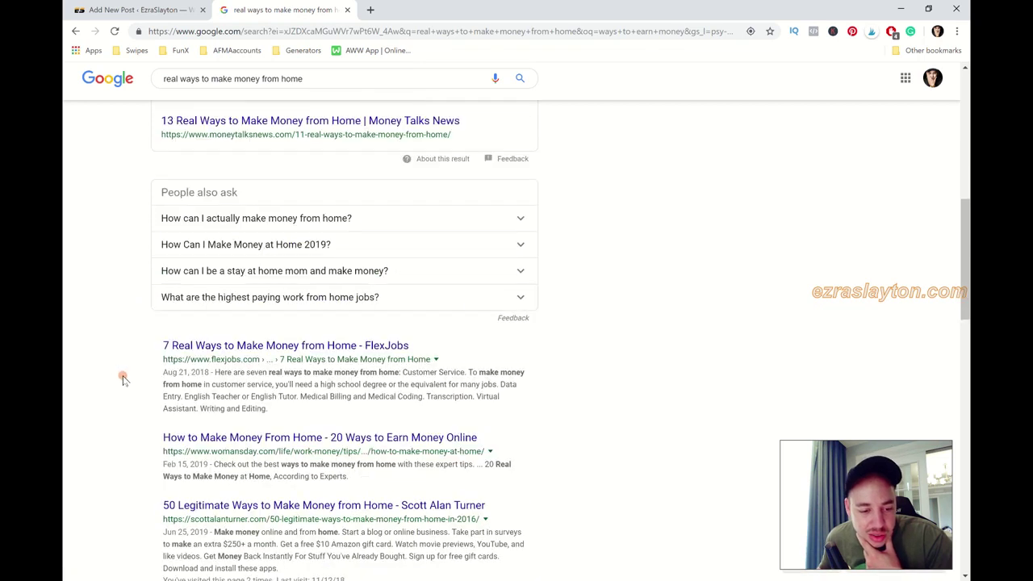
scroll(123, 377, "down", 2)
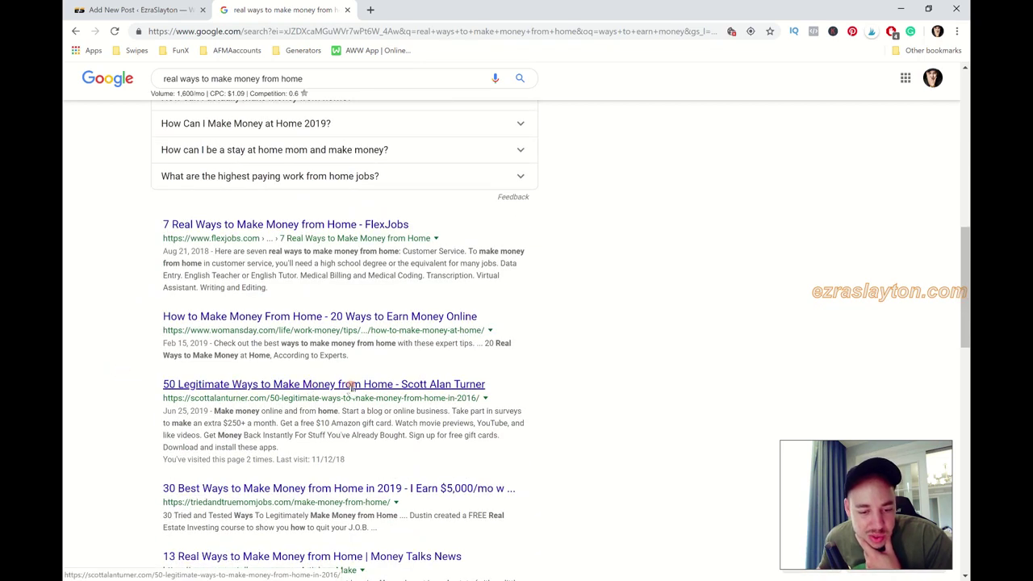
left_click(386, 385)
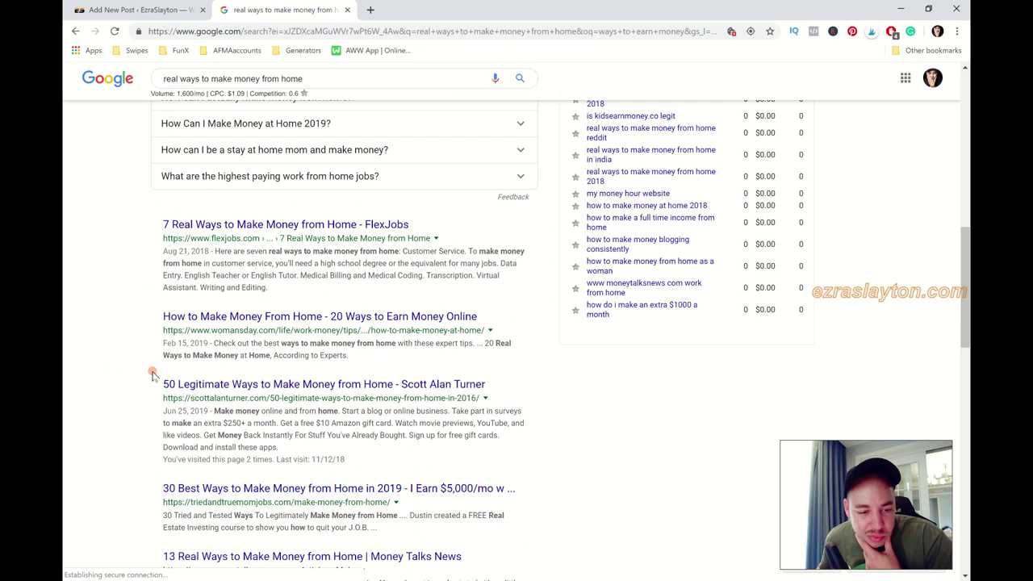
scroll(151, 374, "up", 1)
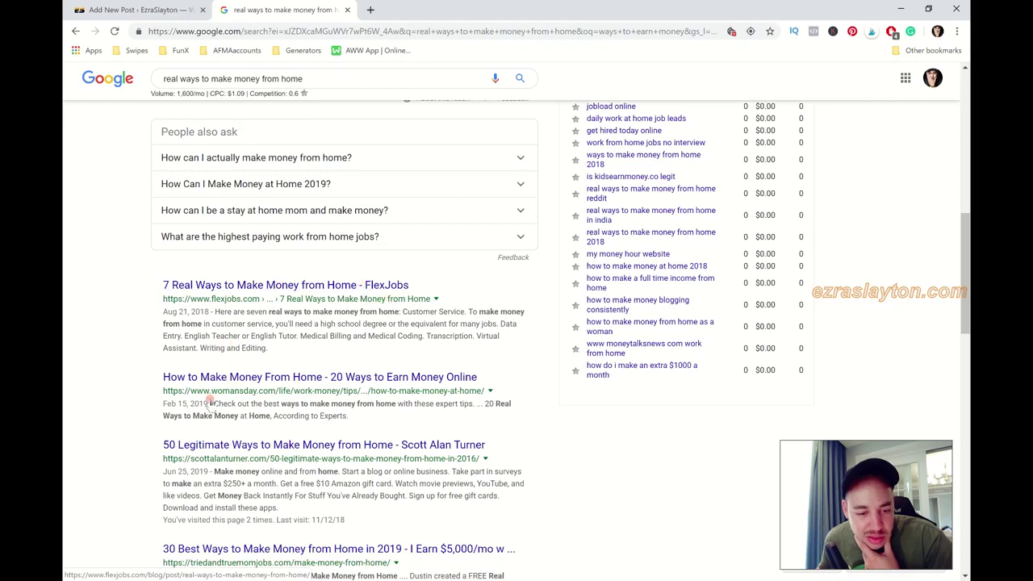
scroll(242, 388, "down", 3)
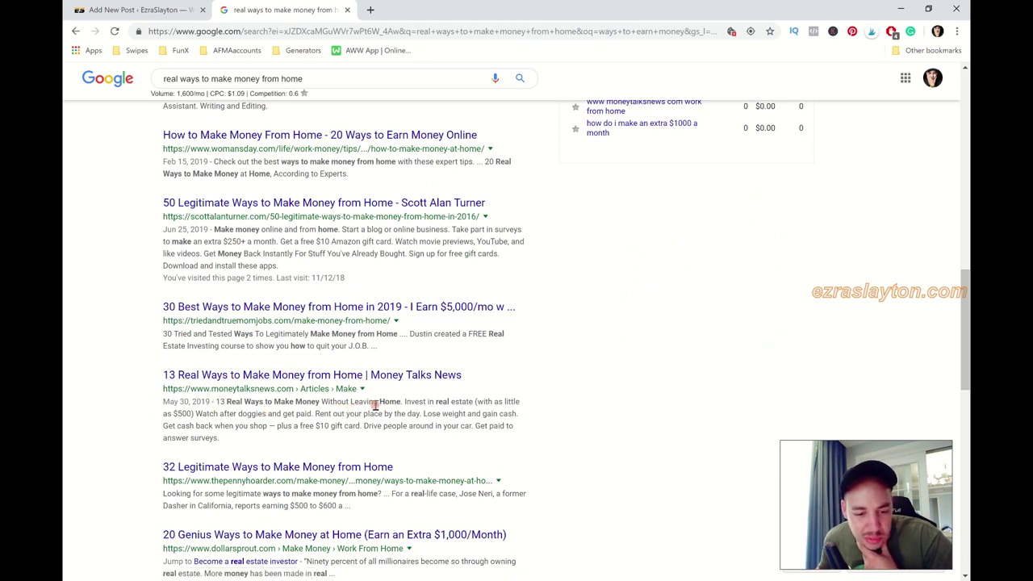
scroll(134, 411, "down", 2)
scroll(134, 410, "up", 10)
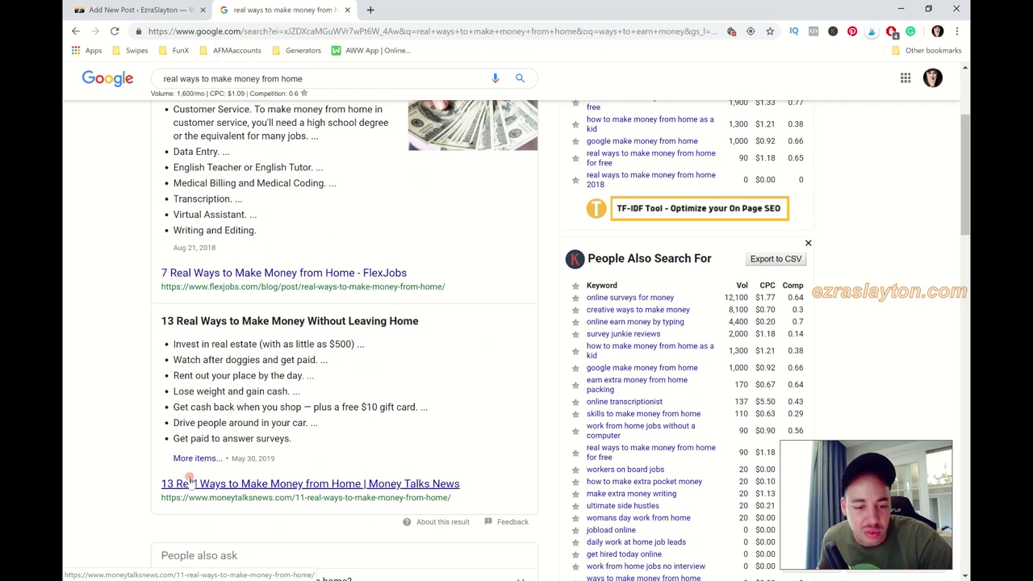
scroll(184, 407, "up", 2)
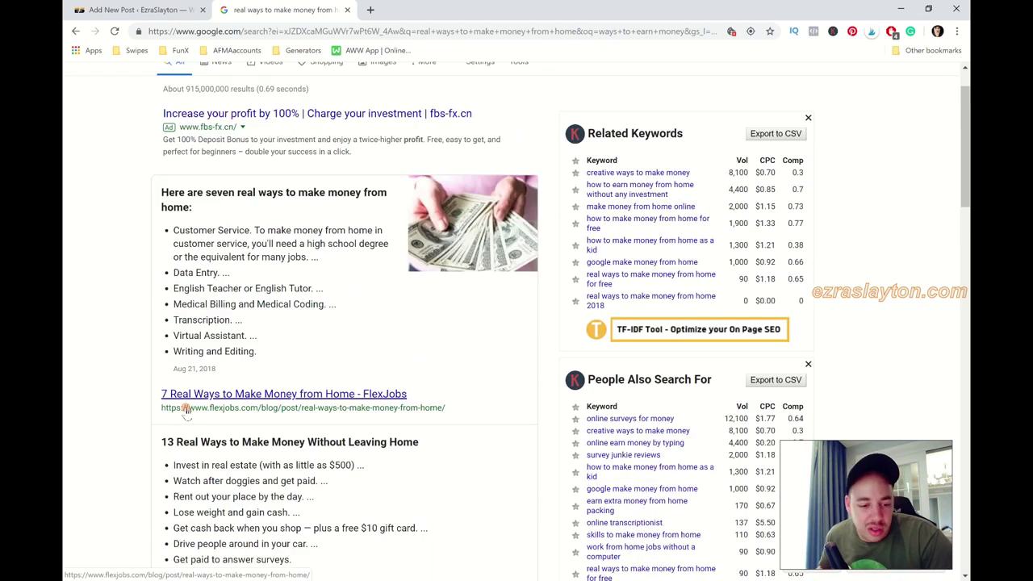
scroll(297, 355, "down", 1)
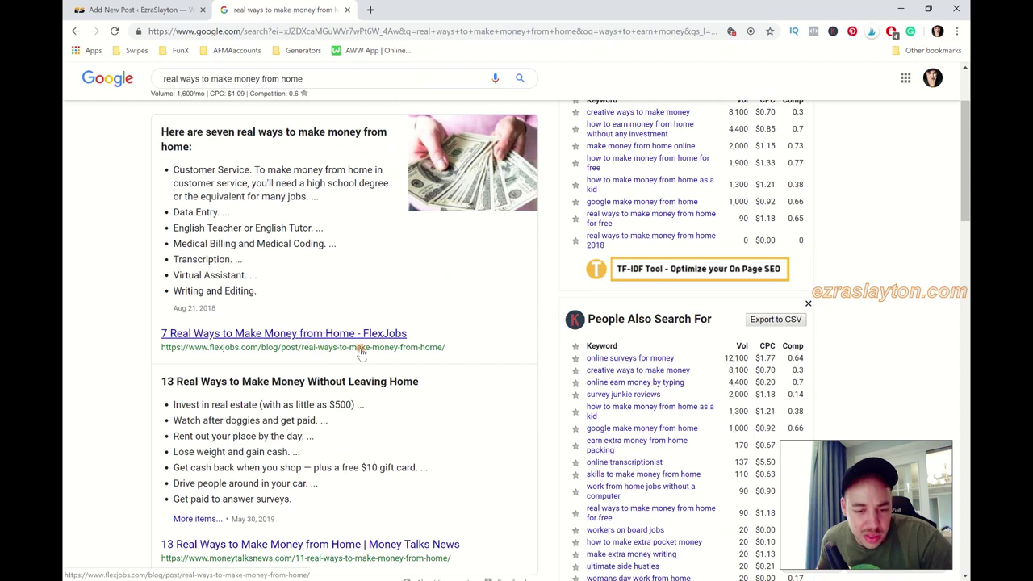
Step: Return to the new WordPress post and title it "39 Real Ways To Make Money From Home"
scroll(145, 344, "up", 2)
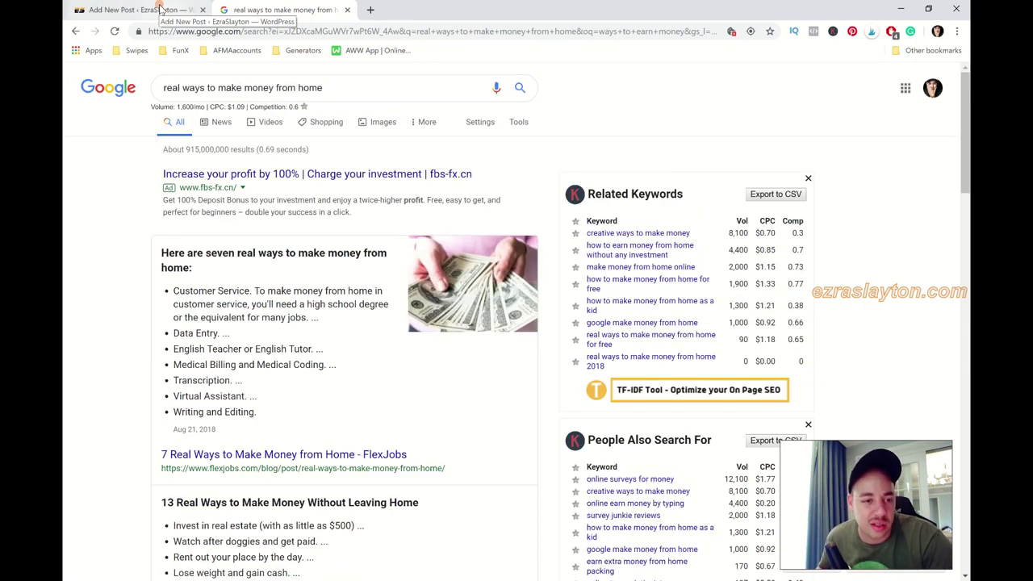
left_click(103, 4)
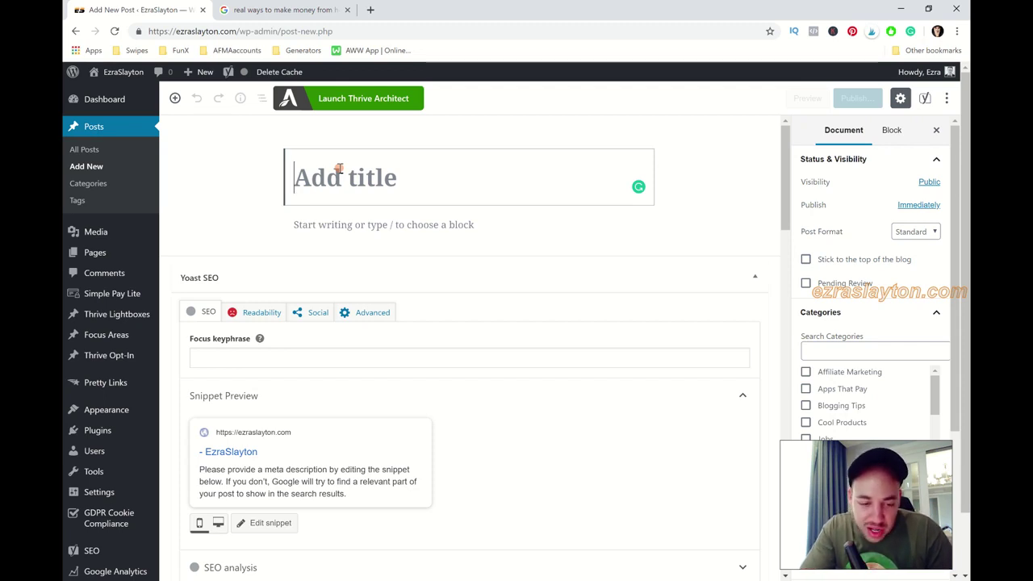
type("39 R")
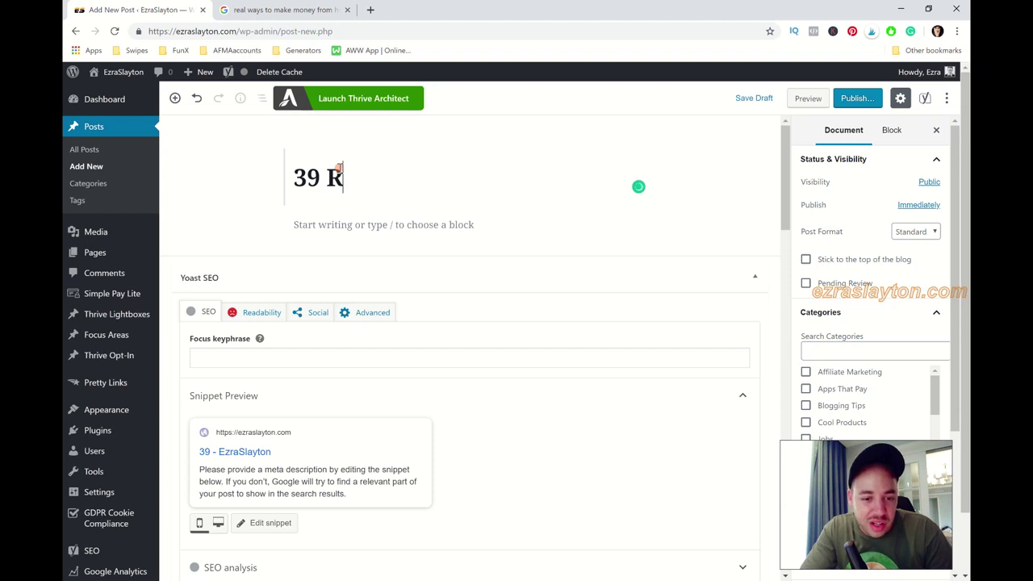
type("eal Ways T")
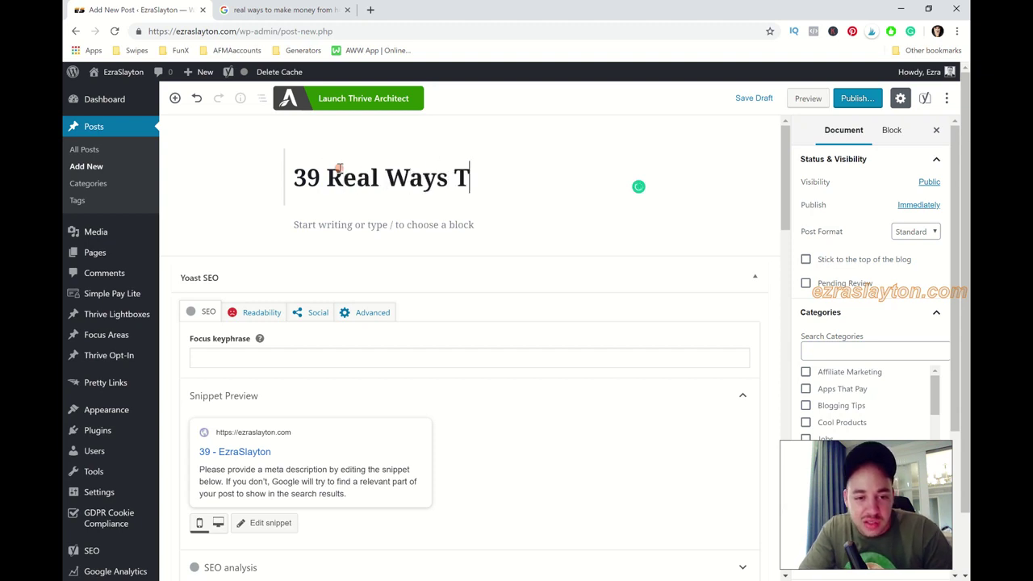
type("o Make Mone")
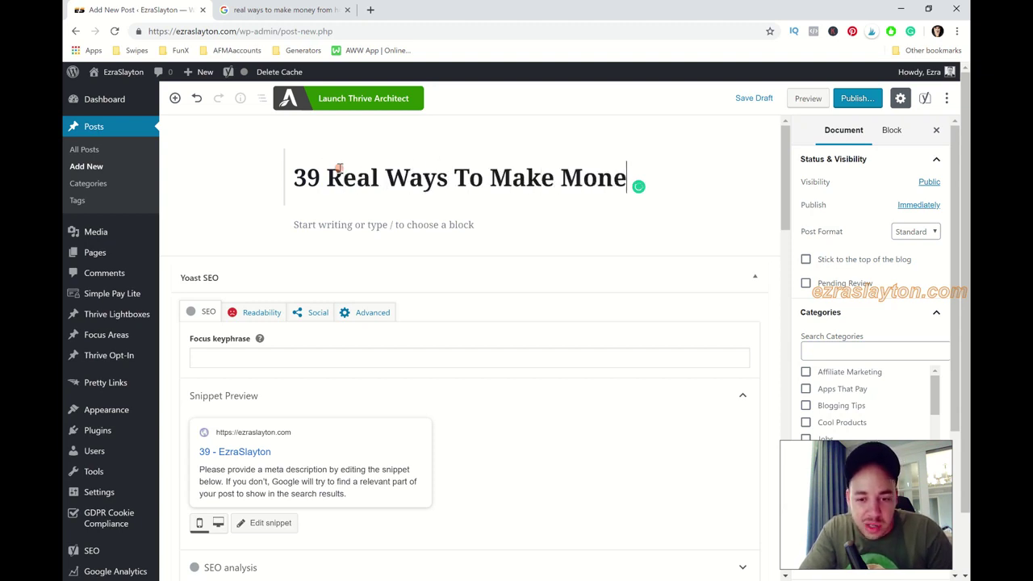
type("y From Home")
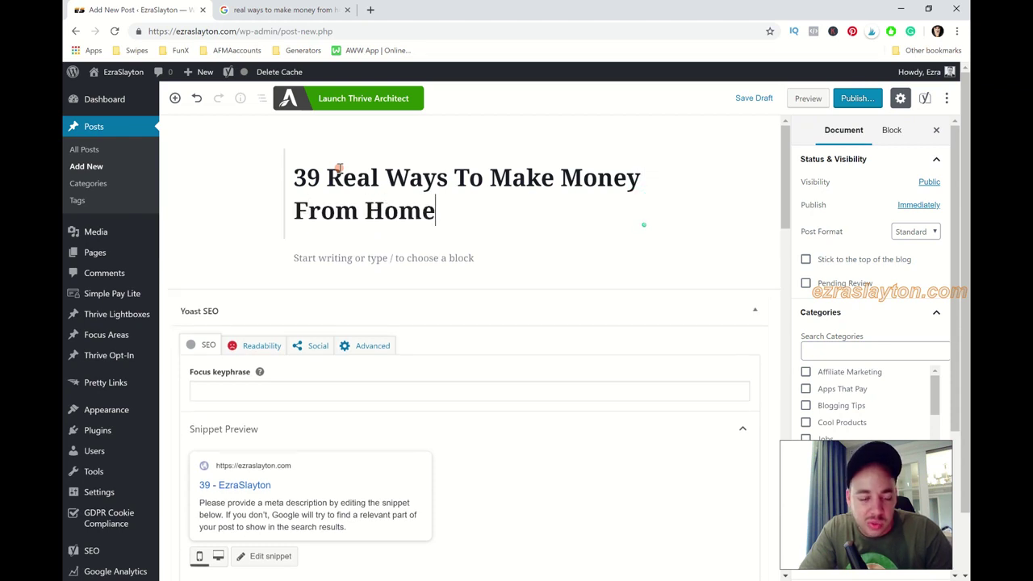
Step: Check the related keywords in the Google results, and add "Starting Now!" to the end of the post title
left_click(269, 7)
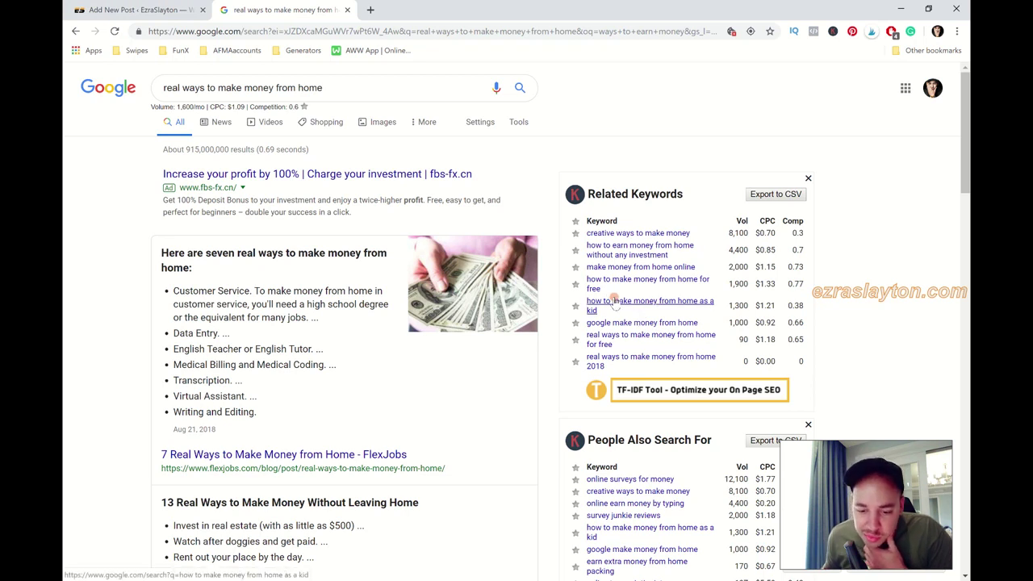
scroll(614, 302, "down", 2)
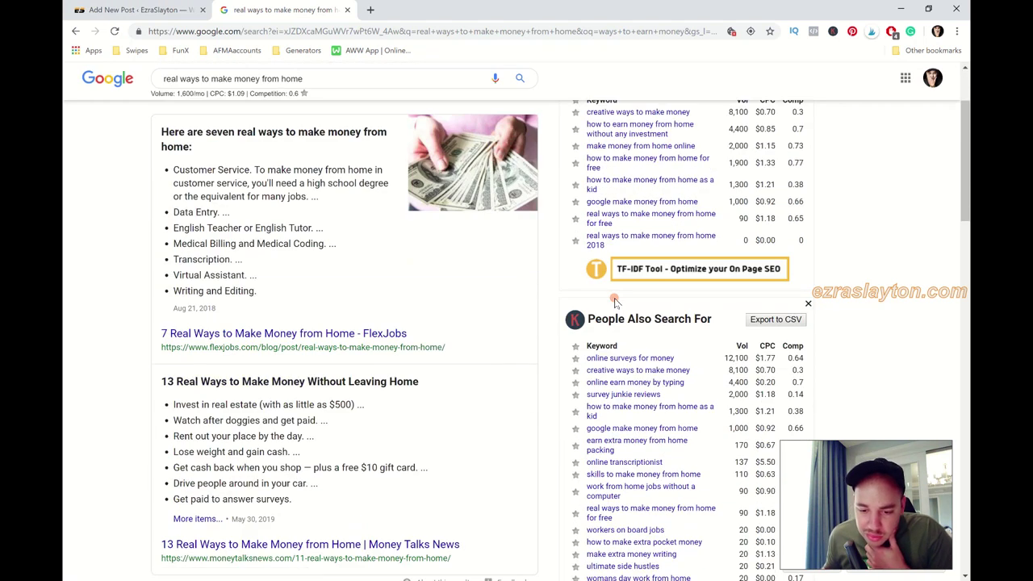
scroll(323, 202, "up", 2)
left_click(138, 10)
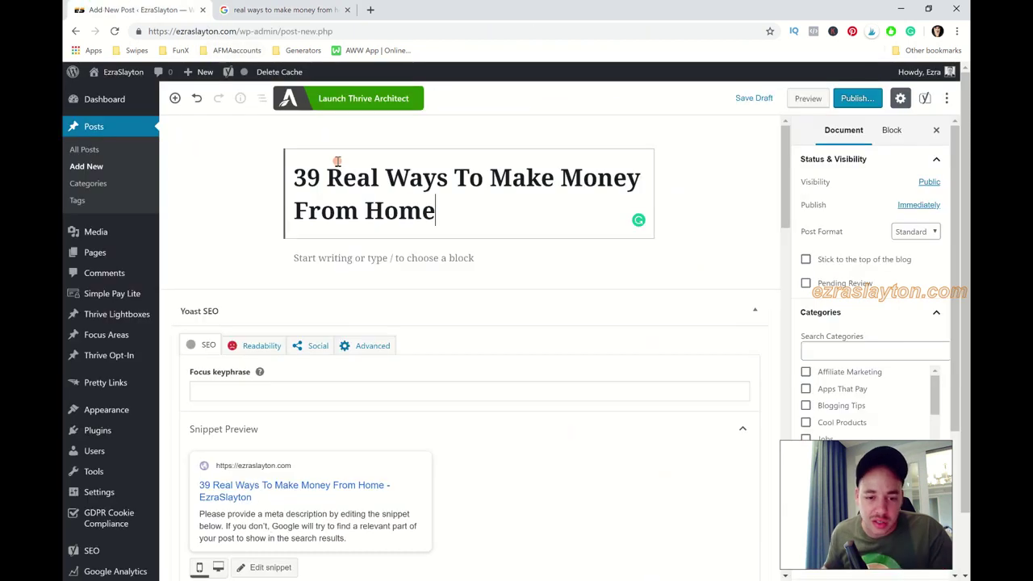
type("Startin")
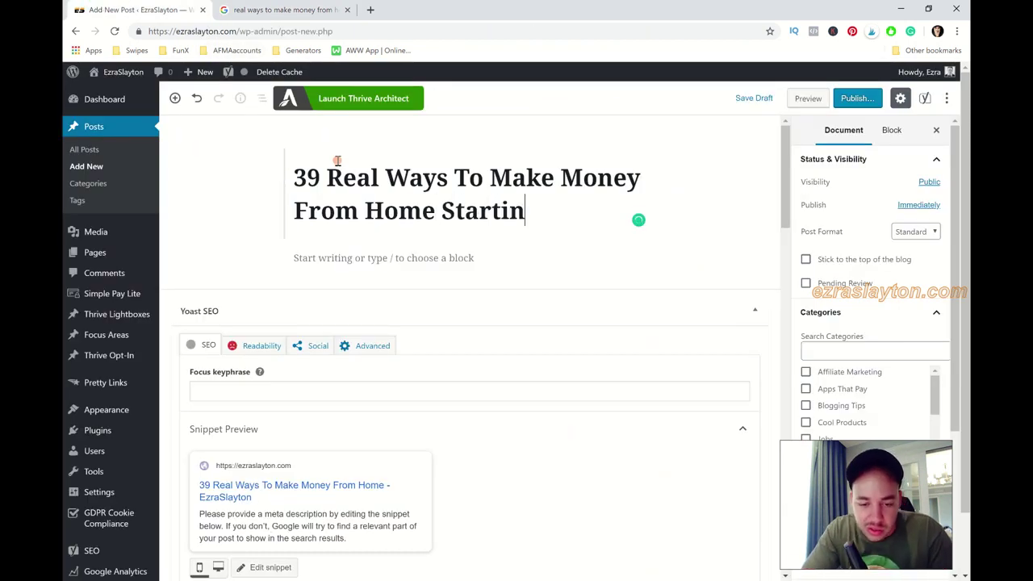
type("g Now!")
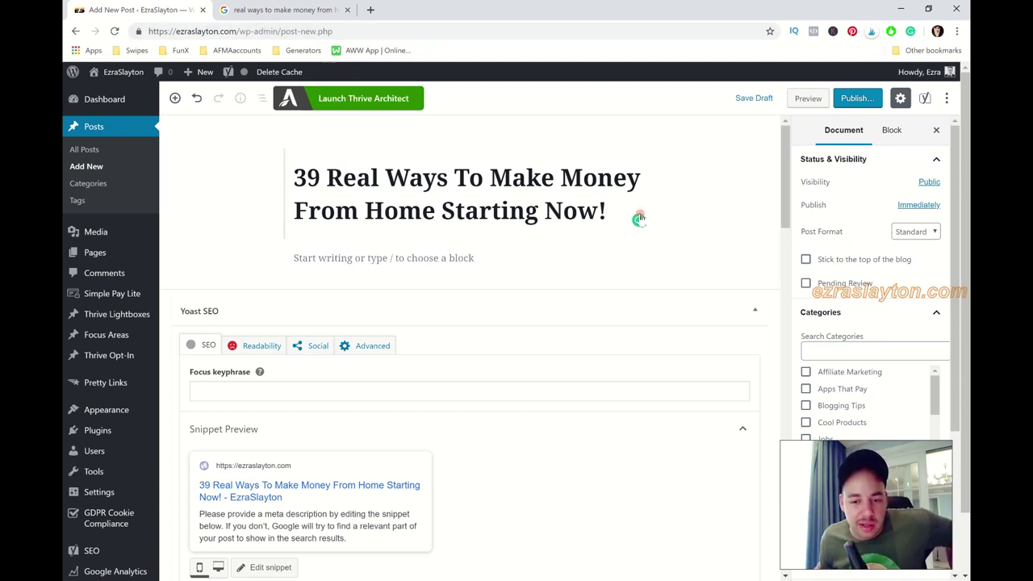
Step: Replace the Google search with the Canva website and start a new Blog Banner design
left_click(348, 10)
left_click(223, 9)
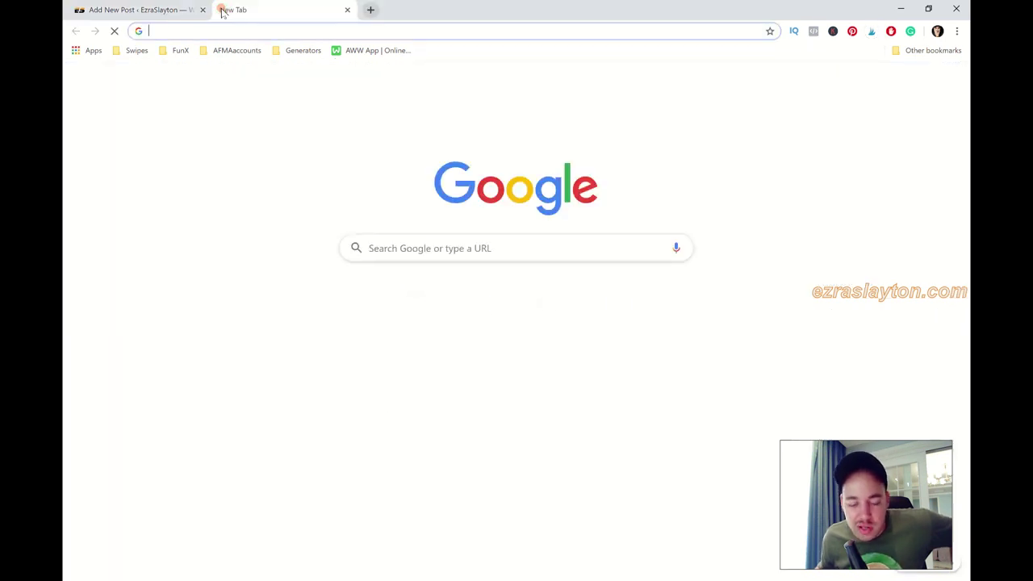
type("can")
key("Return")
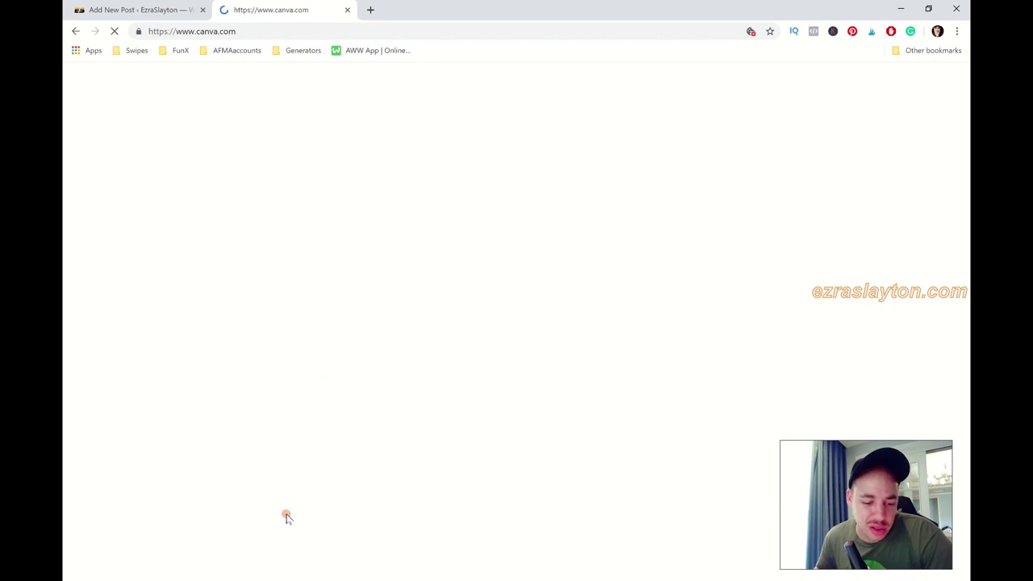
left_click(137, 12)
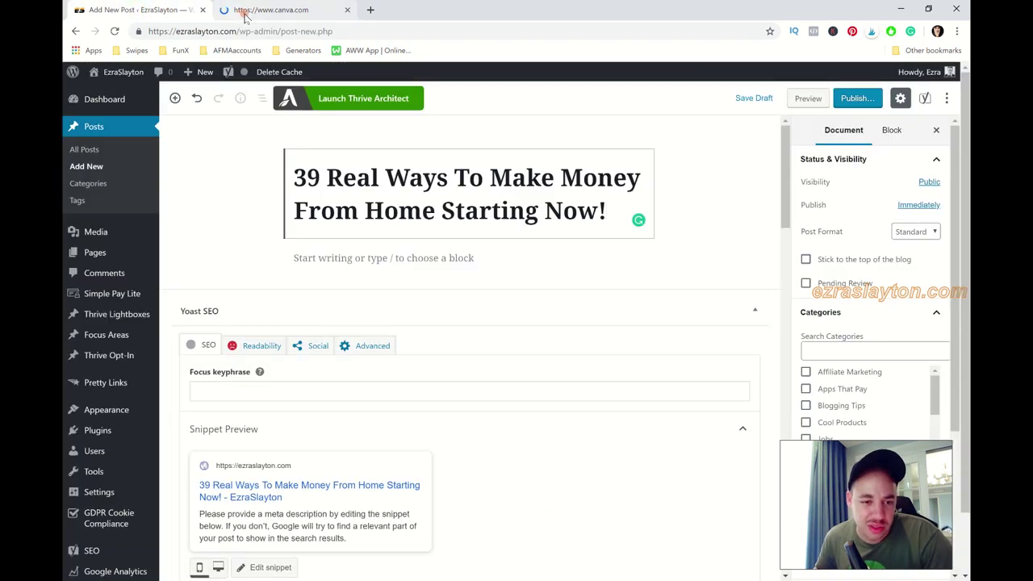
left_click(266, 8)
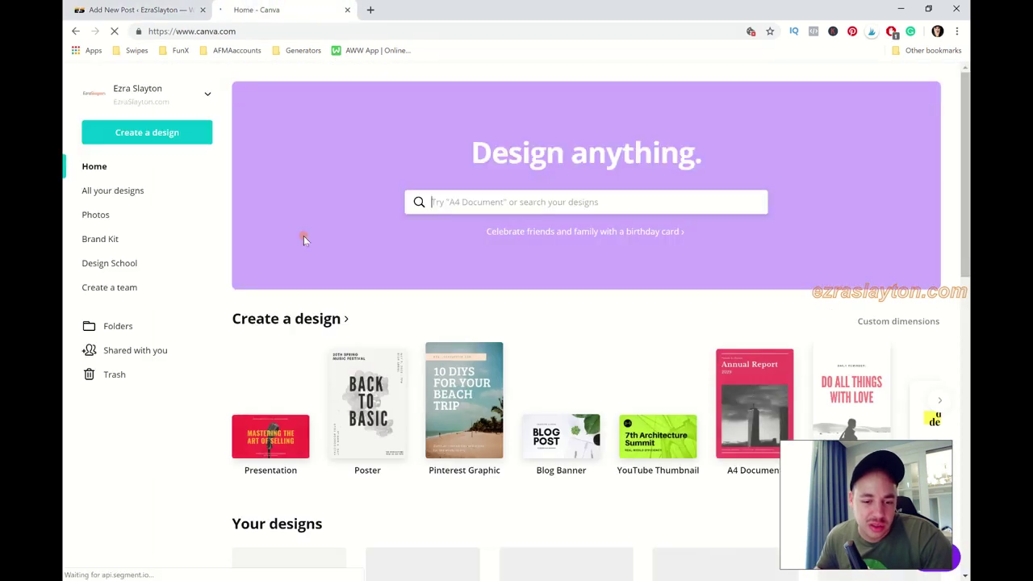
scroll(488, 379, "down", 3)
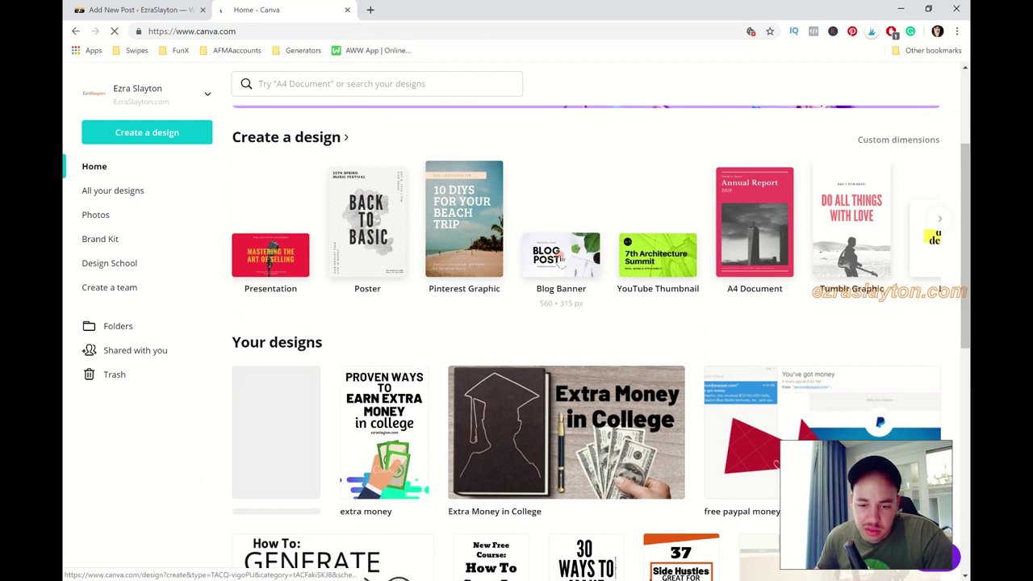
left_click(560, 255)
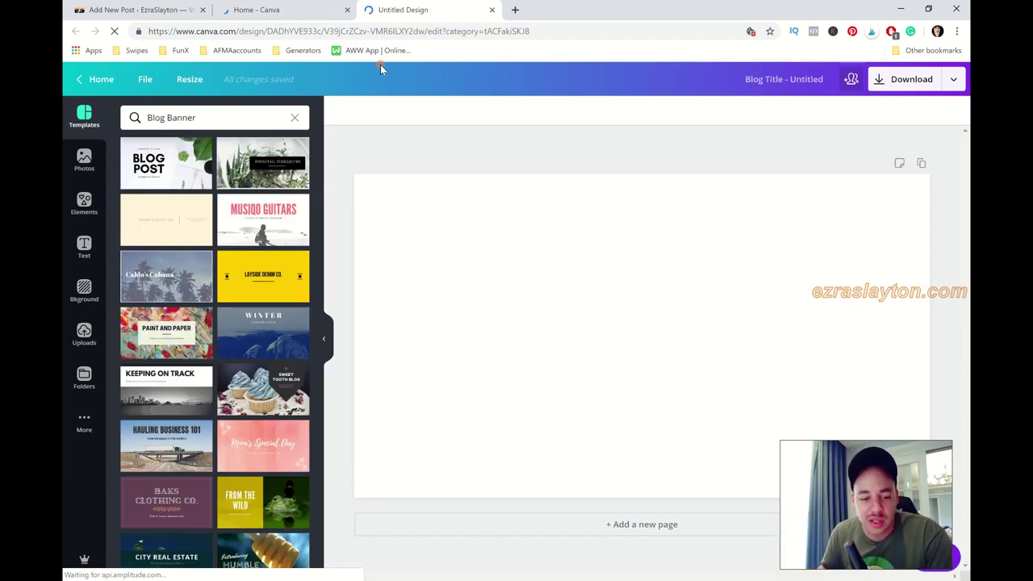
Step: Browse the blog banner templates and apply the "Keeping on Track" template to the blank design
scroll(239, 284, "down", 3)
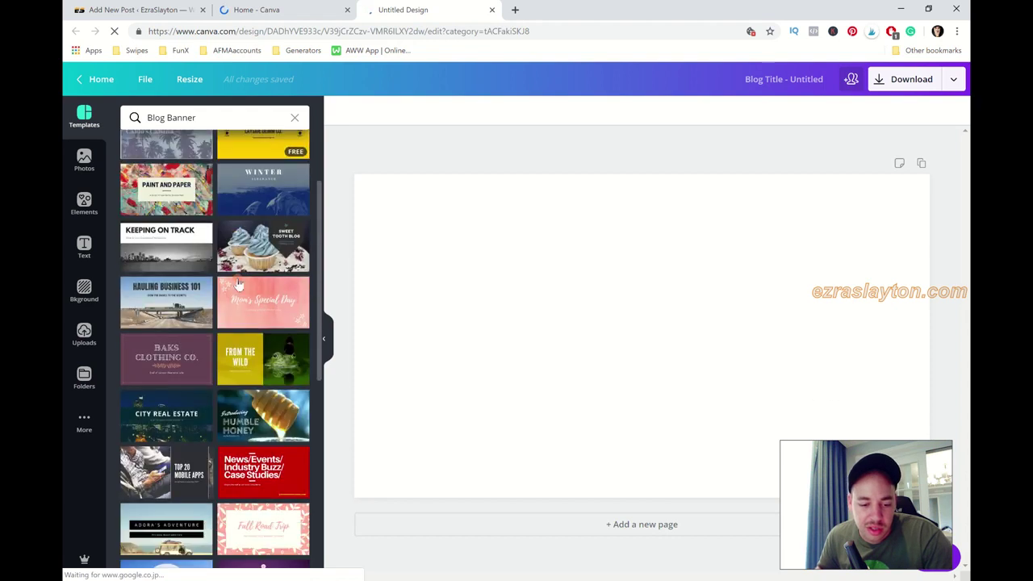
scroll(239, 284, "up", 1)
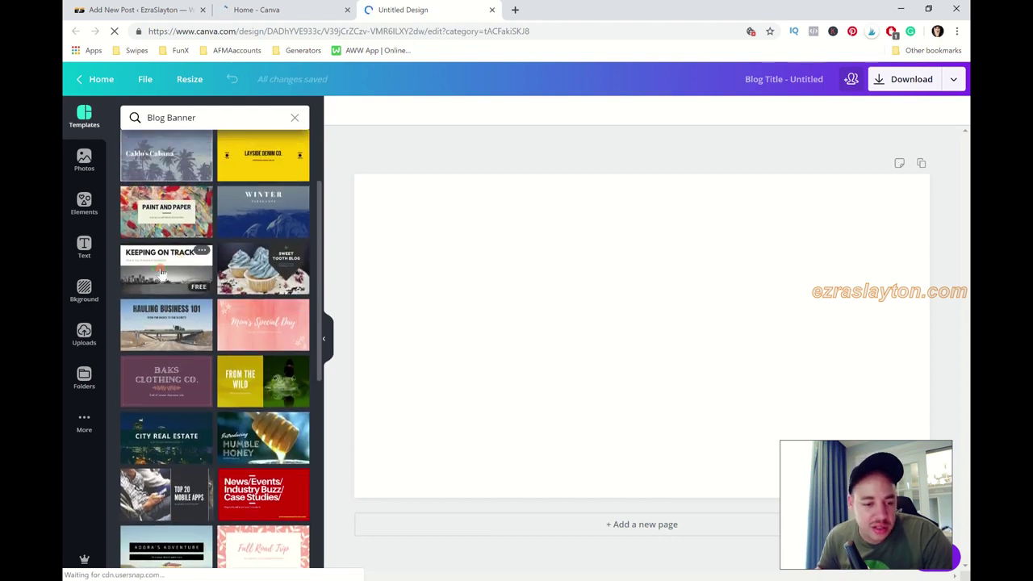
left_click(200, 284)
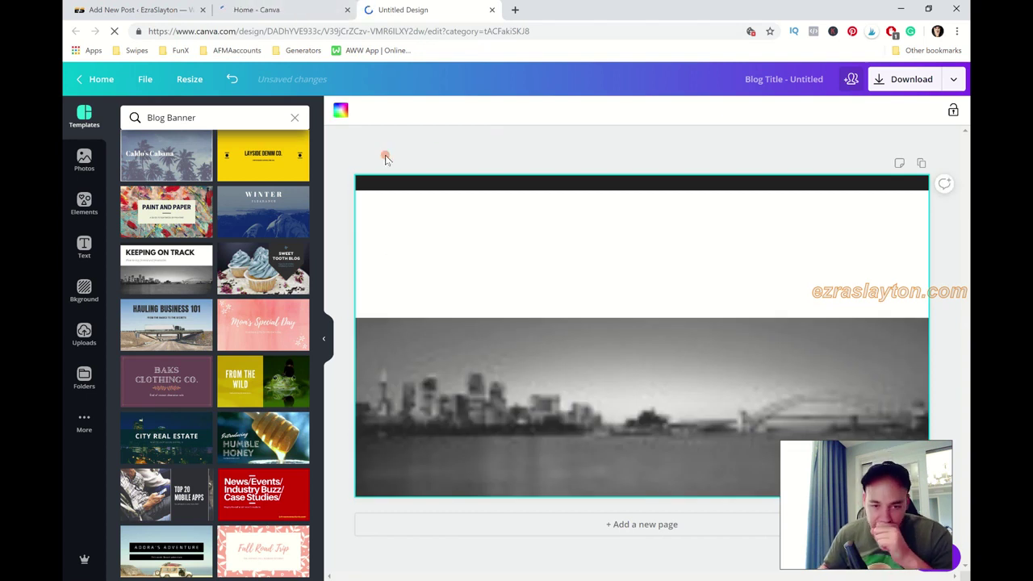
Step: Copy the phrase "Real Ways To Make Money From Home" from the title of the WordPress post
left_click(256, 10)
left_click(137, 9)
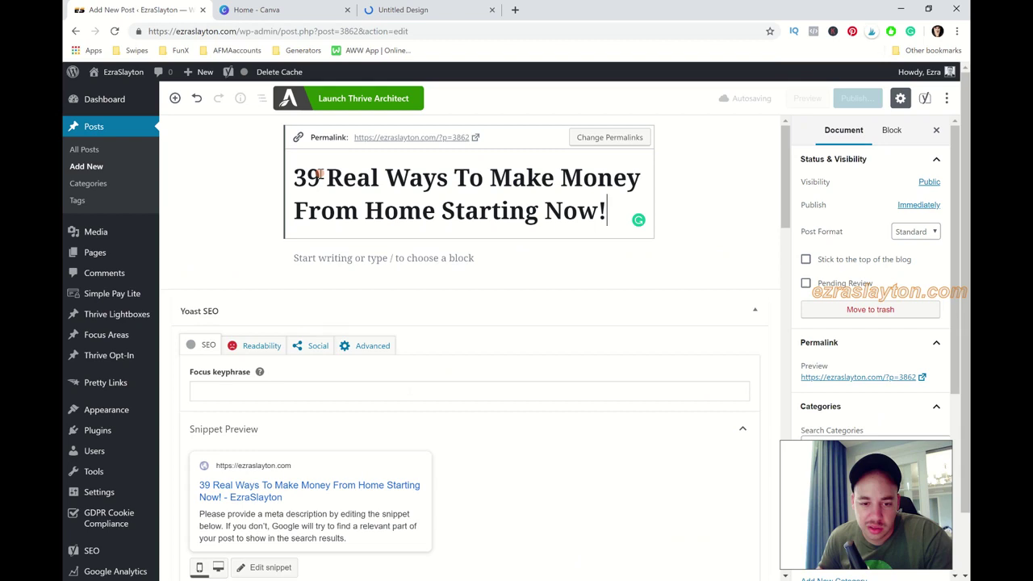
left_click_drag(327, 175, 436, 210)
right_click(411, 182)
left_click(449, 222)
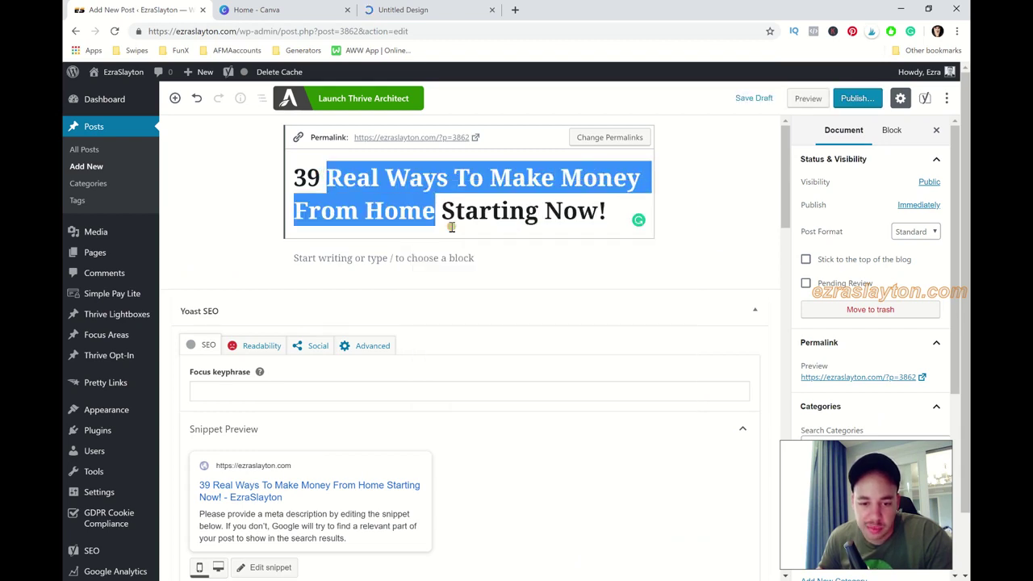
Step: Replace the headline of the Canva banner with "MAKE MONEY @ HOME"
left_click(424, 8)
left_click(638, 234)
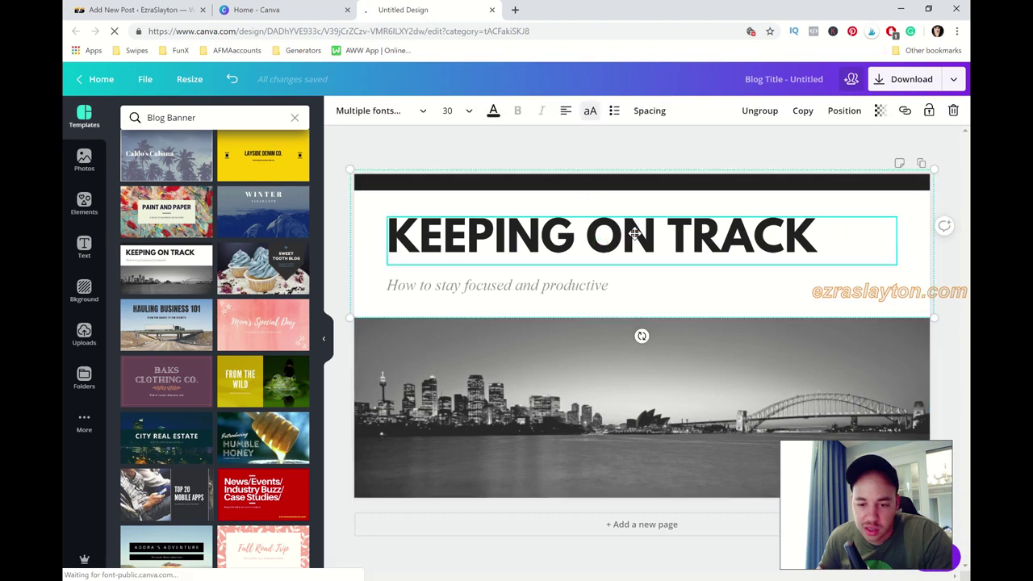
left_click(622, 239)
left_click_drag(835, 245, 393, 219)
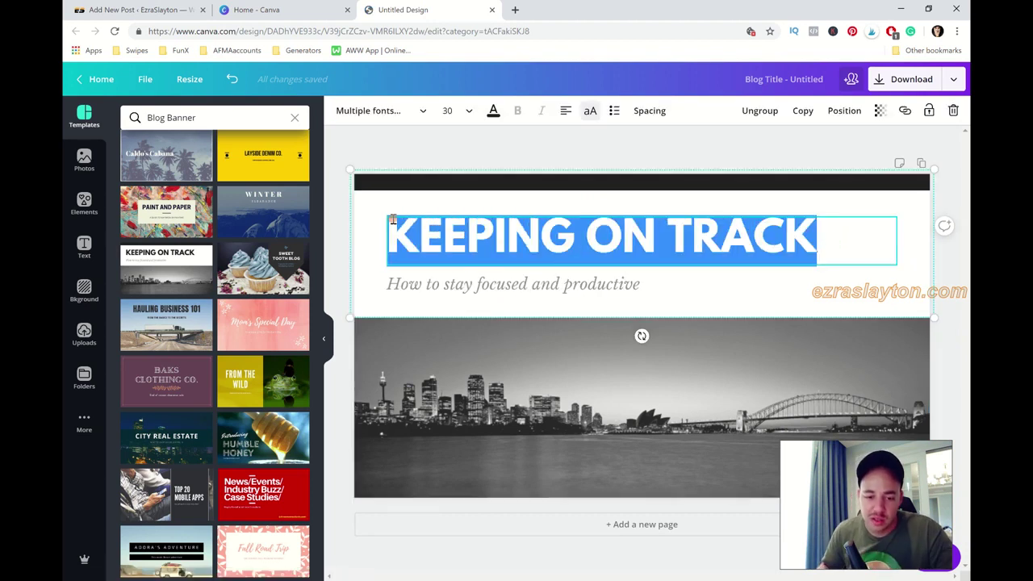
type("MAKE MON")
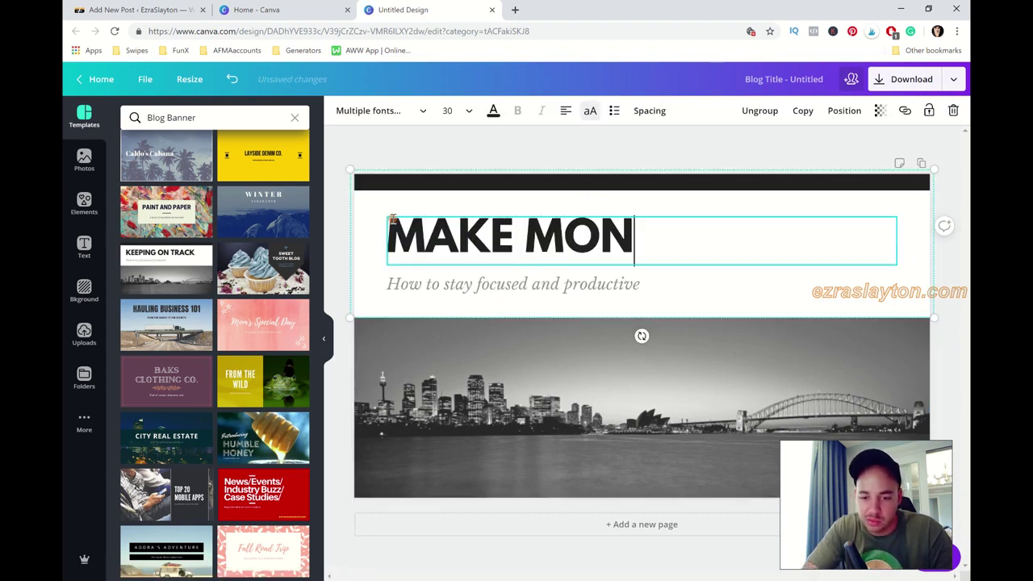
type("EY FROM")
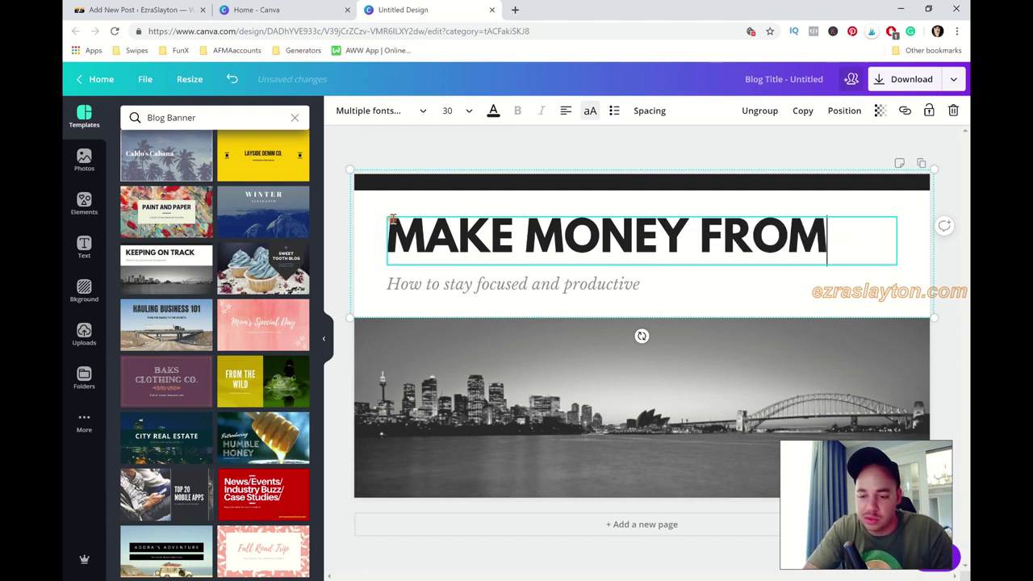
key("BackSpace")
key("BackSpace")
key("BackSpace")
key("BackSpace")
type("@ HOME")
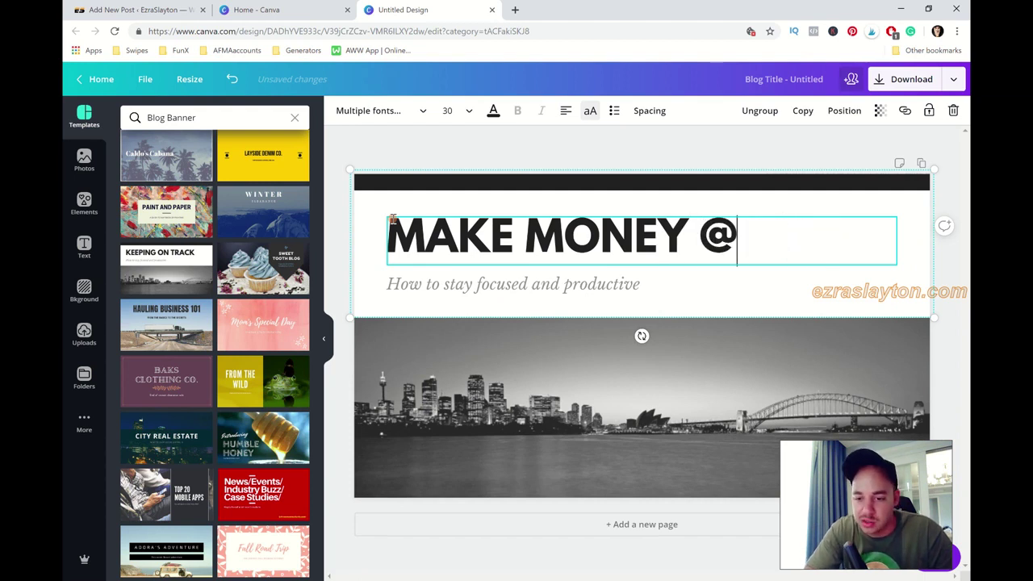
Step: Replace the banner's subtitle with the copied "Real Ways To Make Money From Home" and give the design the same name
left_click(601, 297)
left_click(607, 289)
left_click(654, 284)
left_click_drag(654, 284, 420, 281)
key("BackSpace")
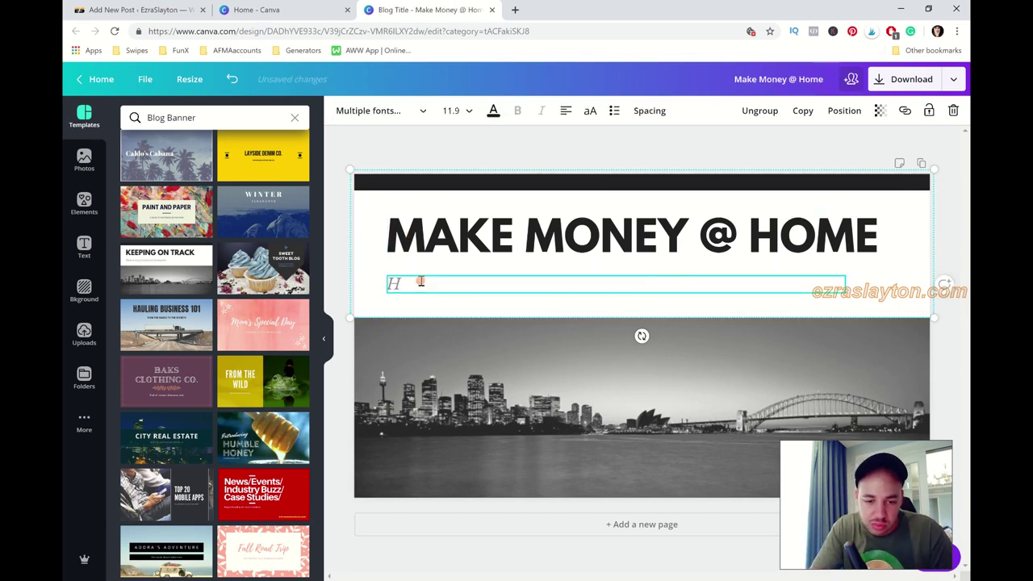
key("ctrl+v")
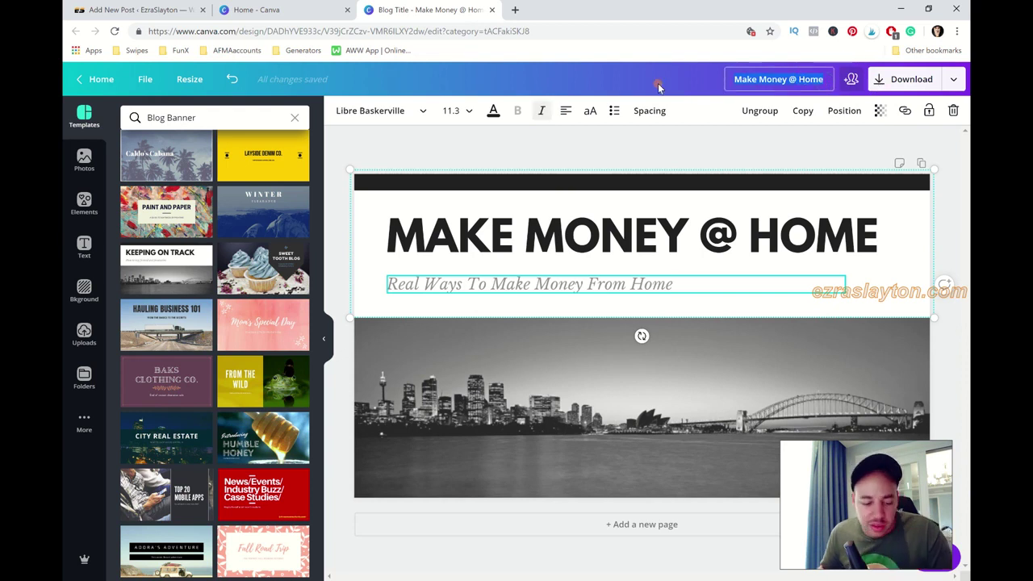
key("ctrl+v")
left_click(702, 139)
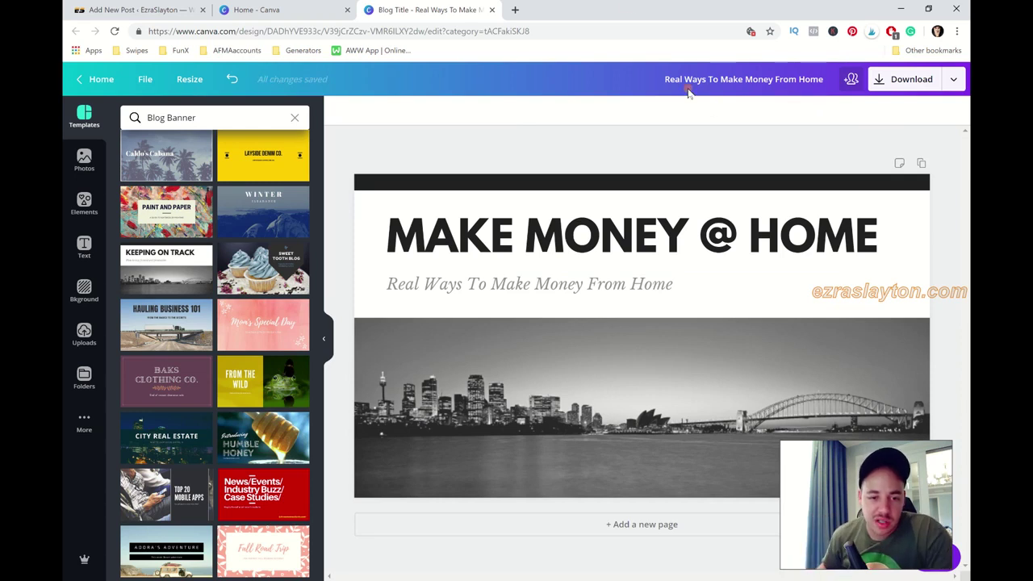
Step: Download the banner as a JPG, save it in a folder within Pictures, and dismiss the published notice
left_click(911, 79)
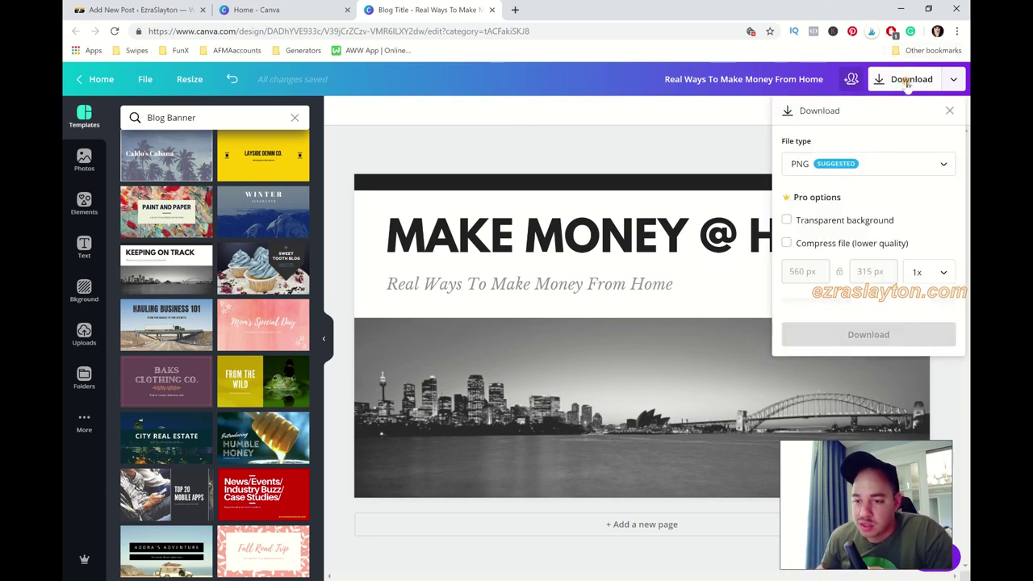
left_click(880, 171)
left_click(831, 202)
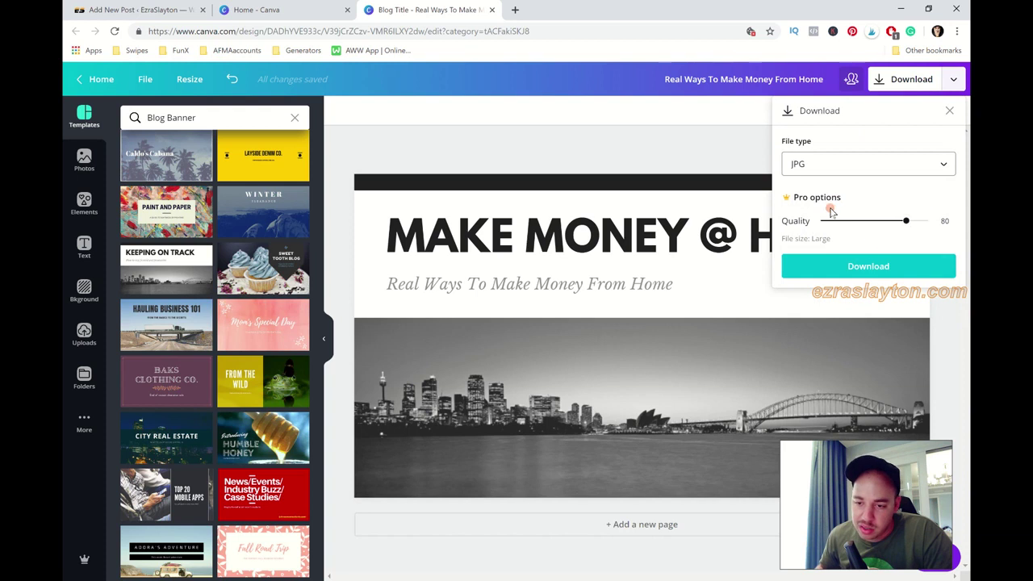
left_click(885, 271)
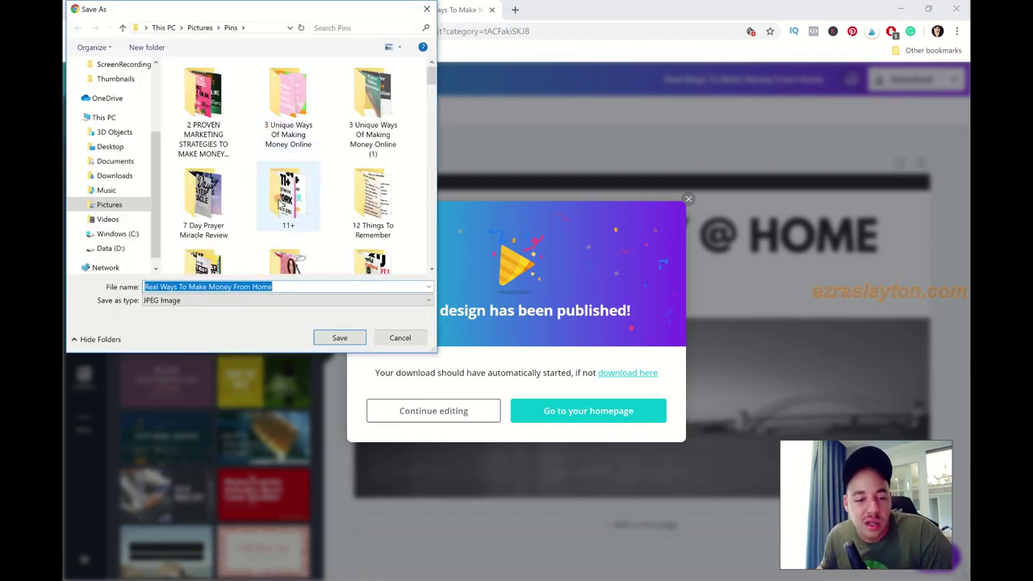
left_click(125, 205)
double_click(288, 96)
left_click(339, 337)
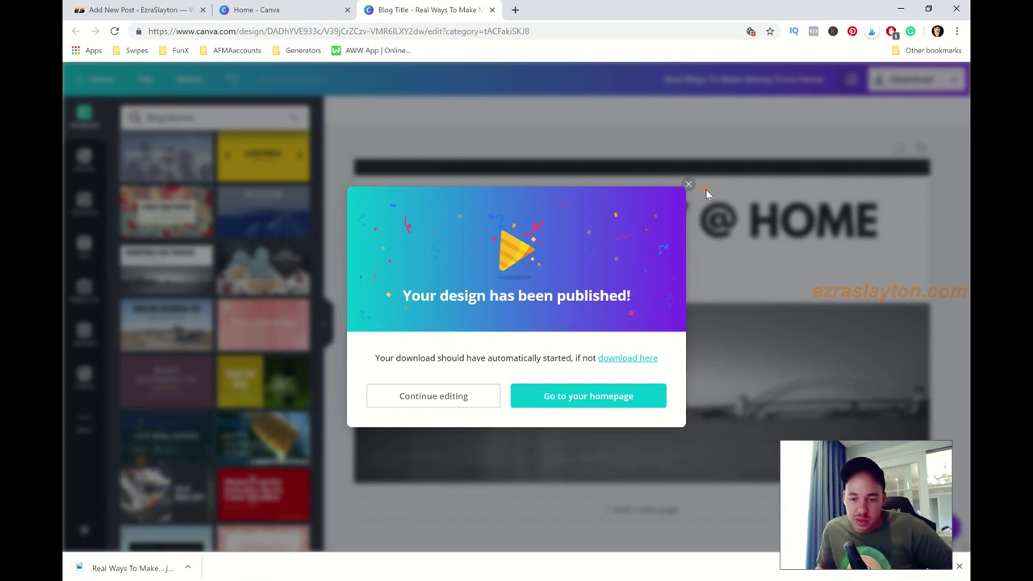
left_click(689, 185)
Step: Resize the blog banner design to the Pinterest Graphic format, 735 × 1102 px
left_click(202, 84)
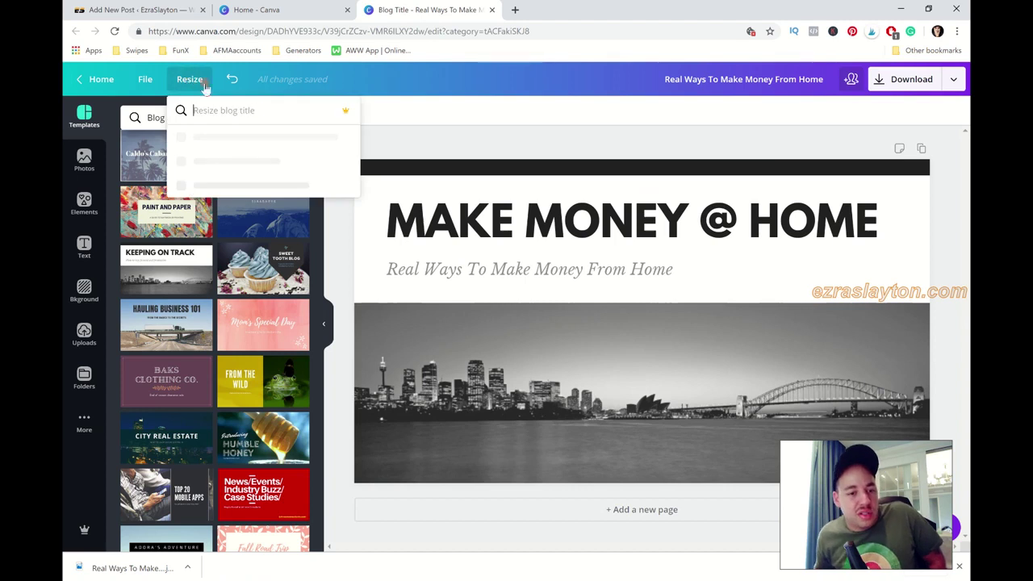
type("p")
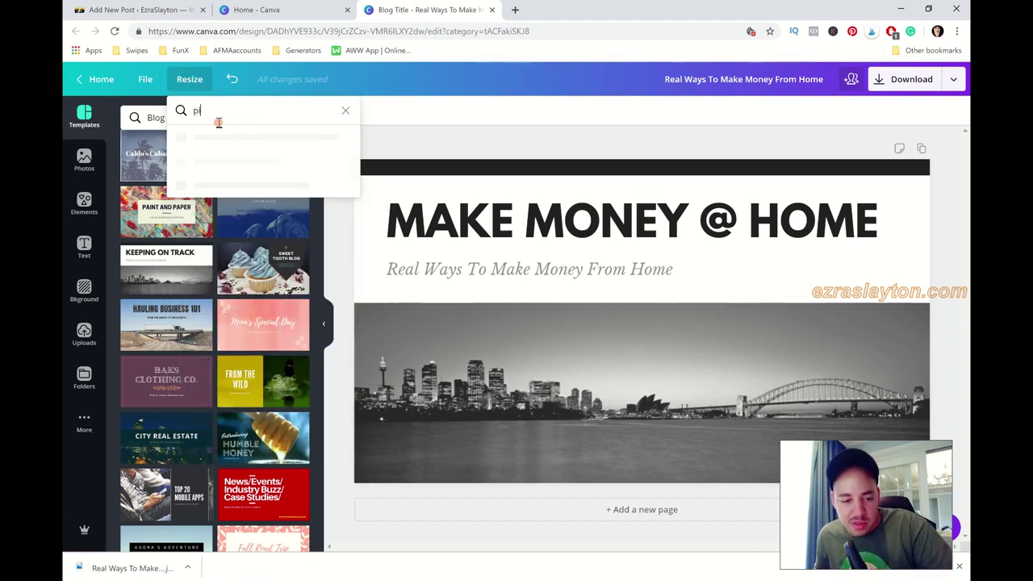
type("i")
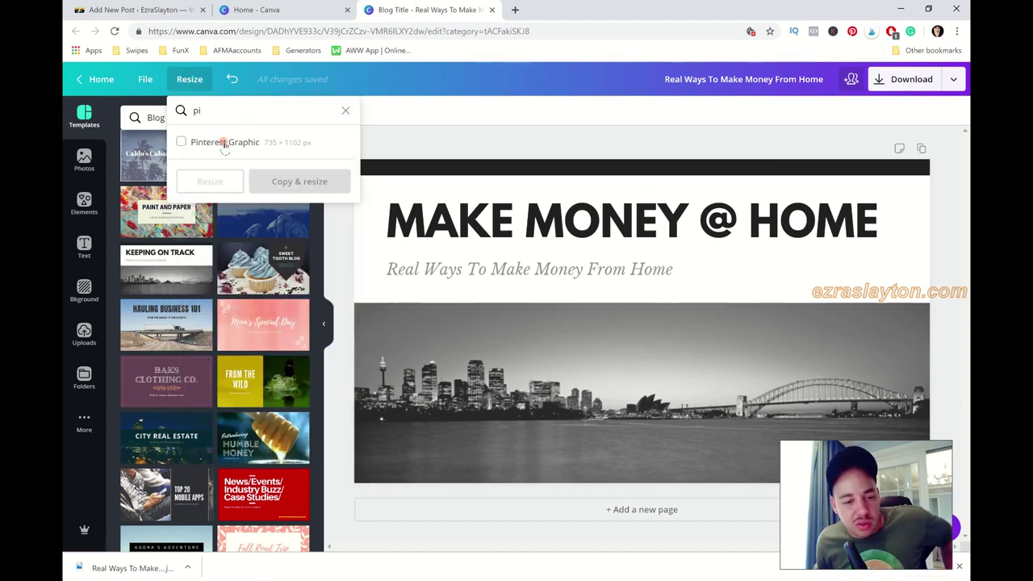
left_click(225, 142)
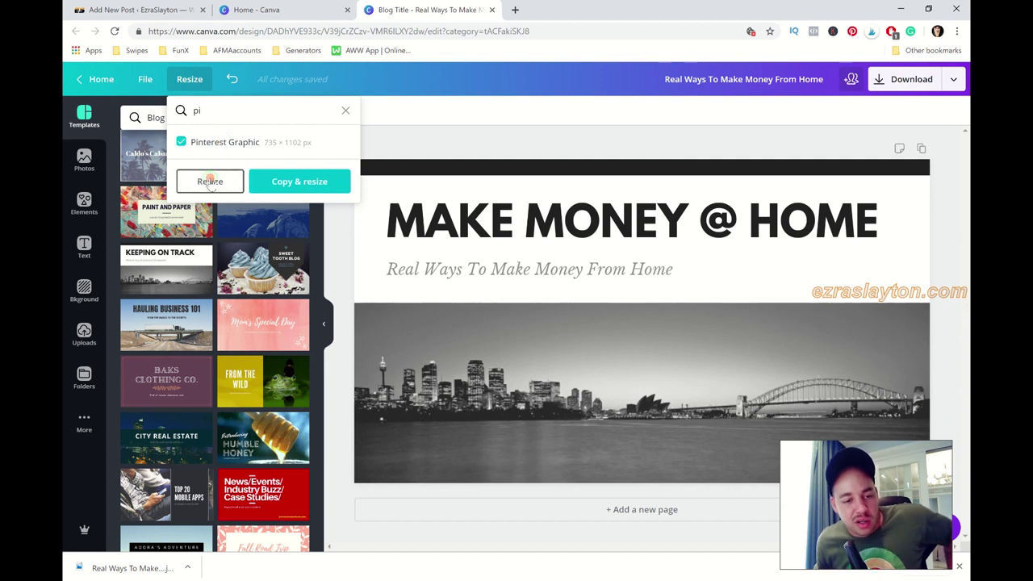
left_click(210, 182)
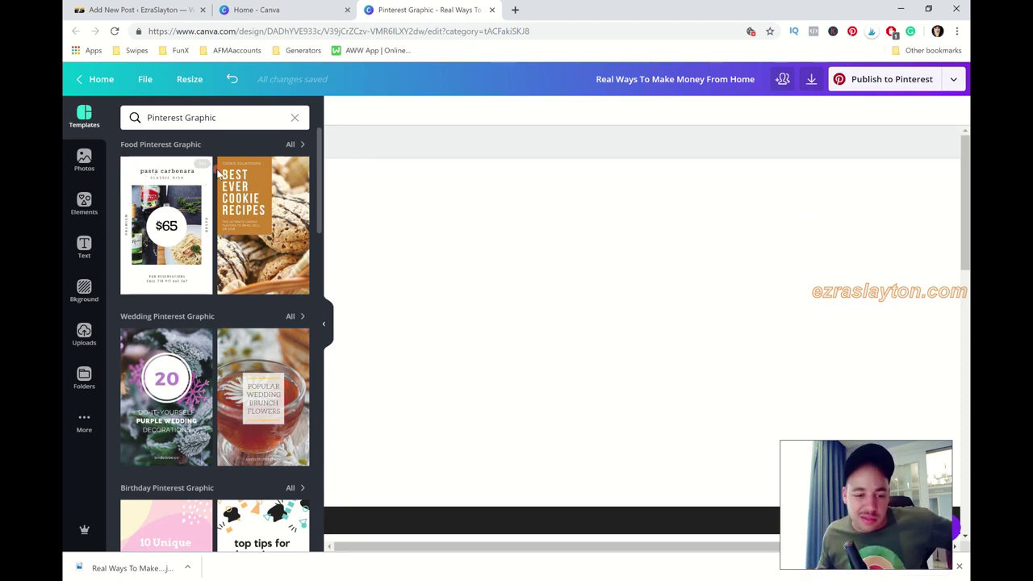
Step: Look through the Pinterest Graphic templates and inspect the layout of the whole resized page
scroll(203, 209, "down", 5)
scroll(202, 222, "down", 8)
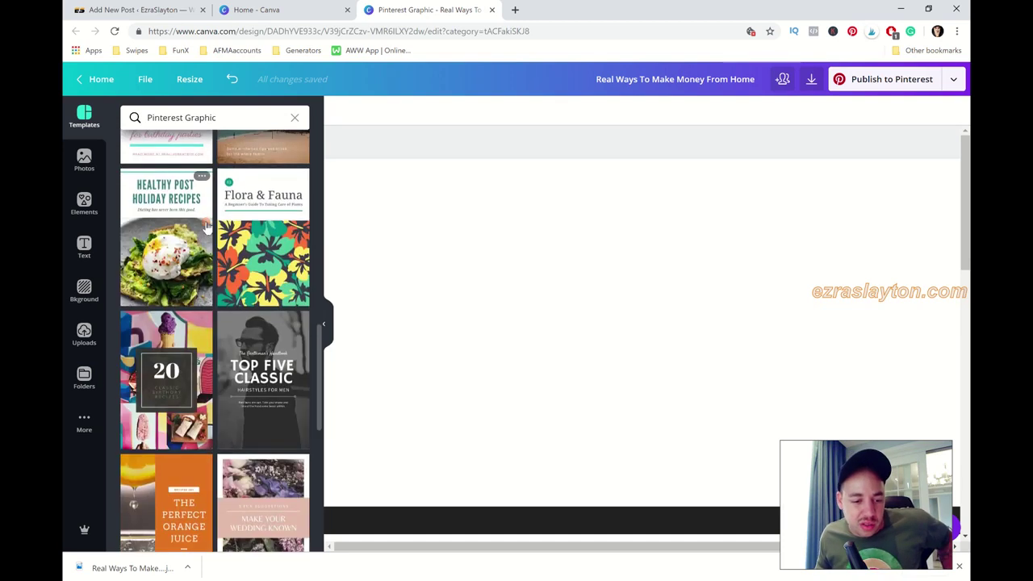
scroll(202, 242, "up", 4)
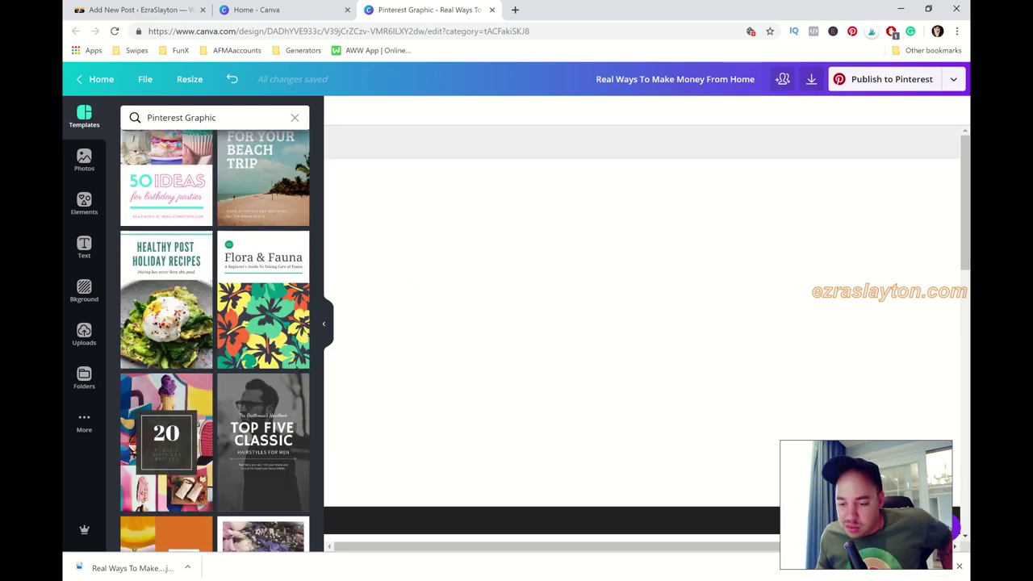
left_click(840, 523)
left_click(830, 363)
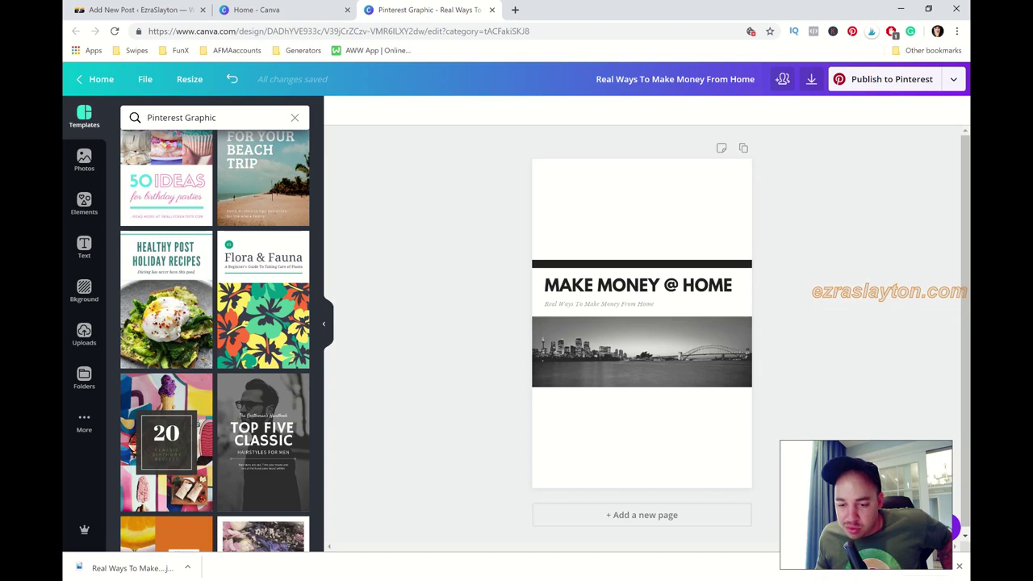
left_click(644, 284)
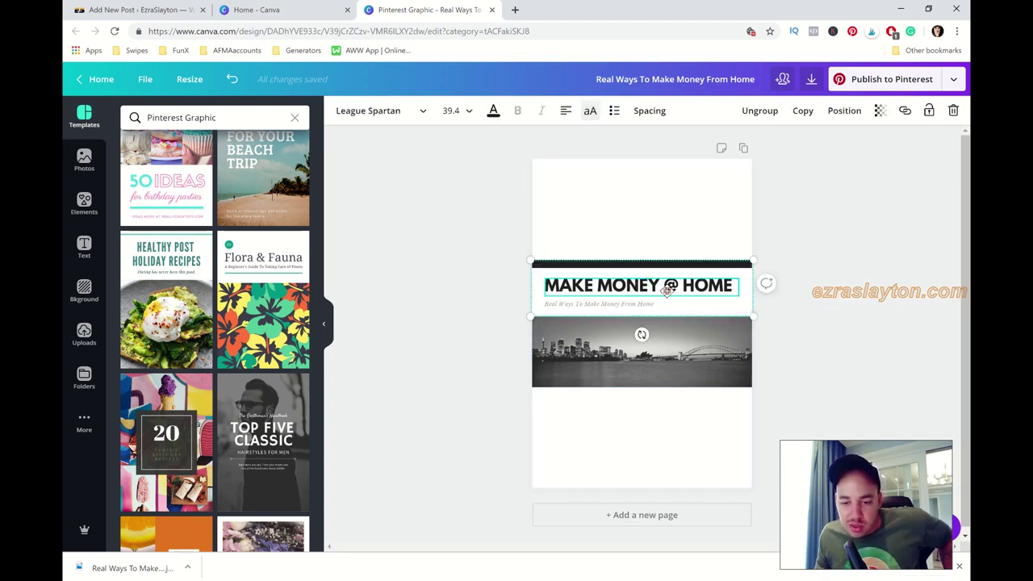
left_click(644, 437)
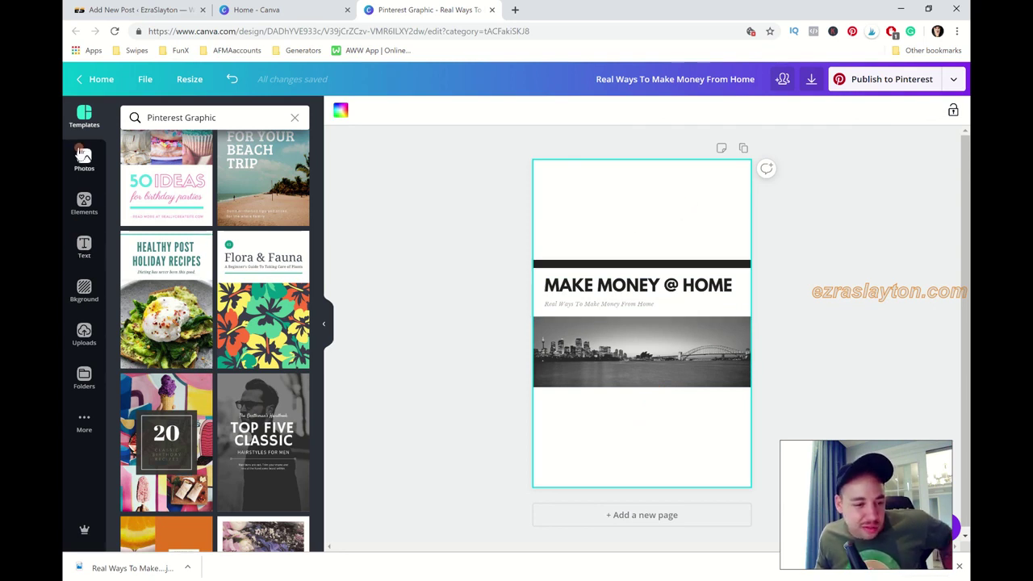
Step: Add the red down arrow from the recently used elements, shrink it, and place it centred above the headline
left_click(89, 200)
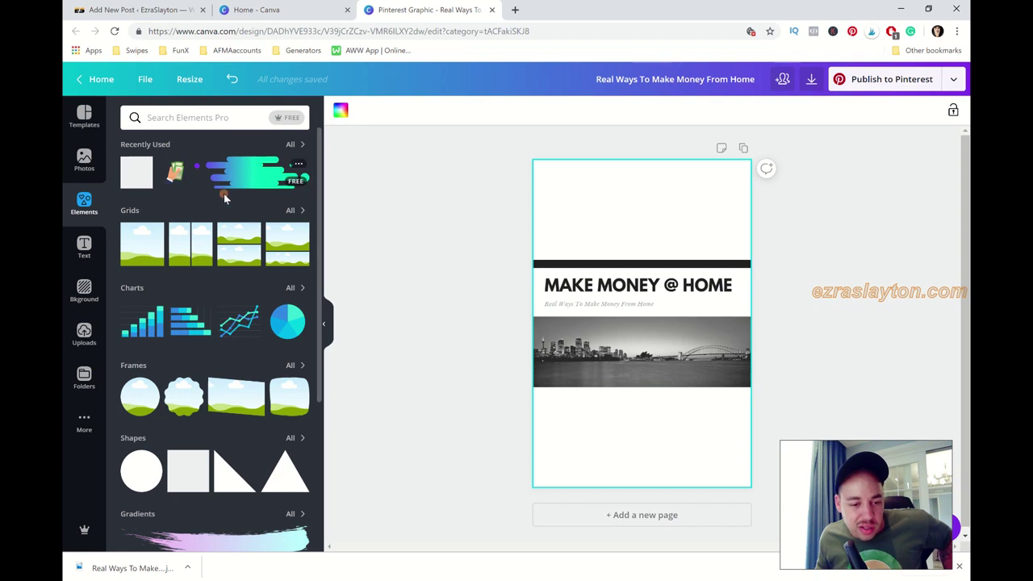
left_click(291, 143)
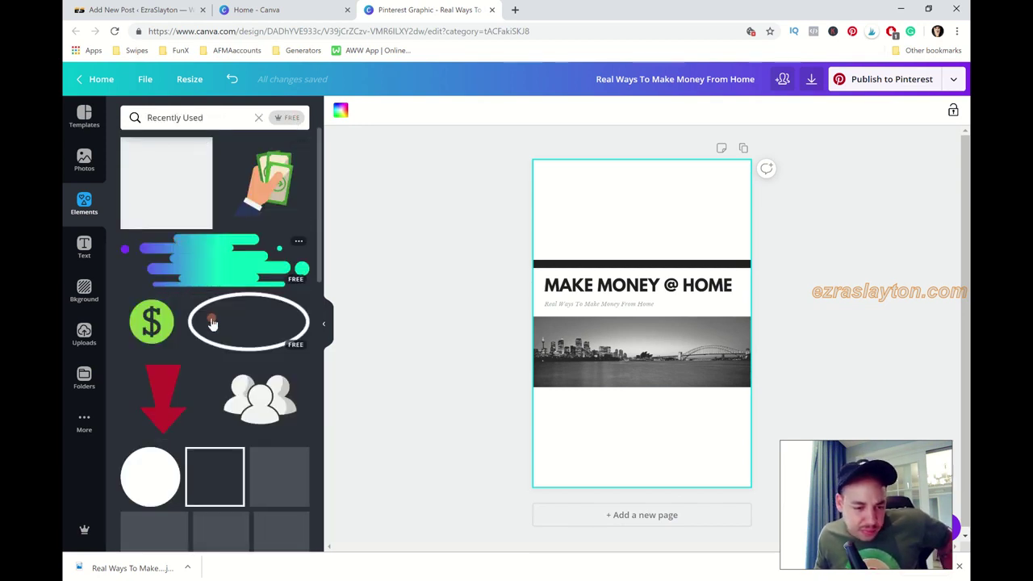
left_click(163, 409)
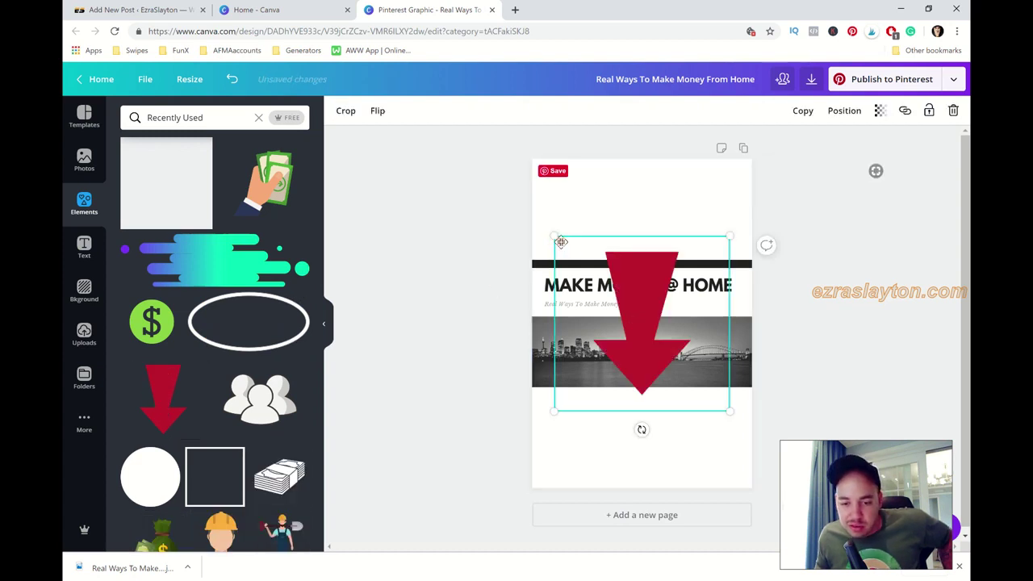
left_click_drag(561, 242, 614, 299)
left_click_drag(660, 379, 632, 248)
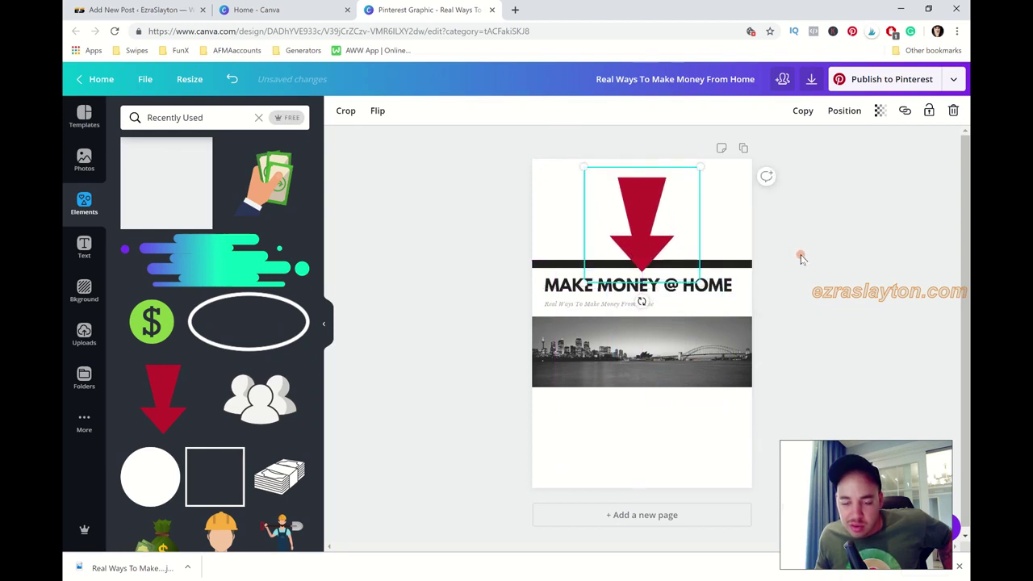
left_click(802, 258)
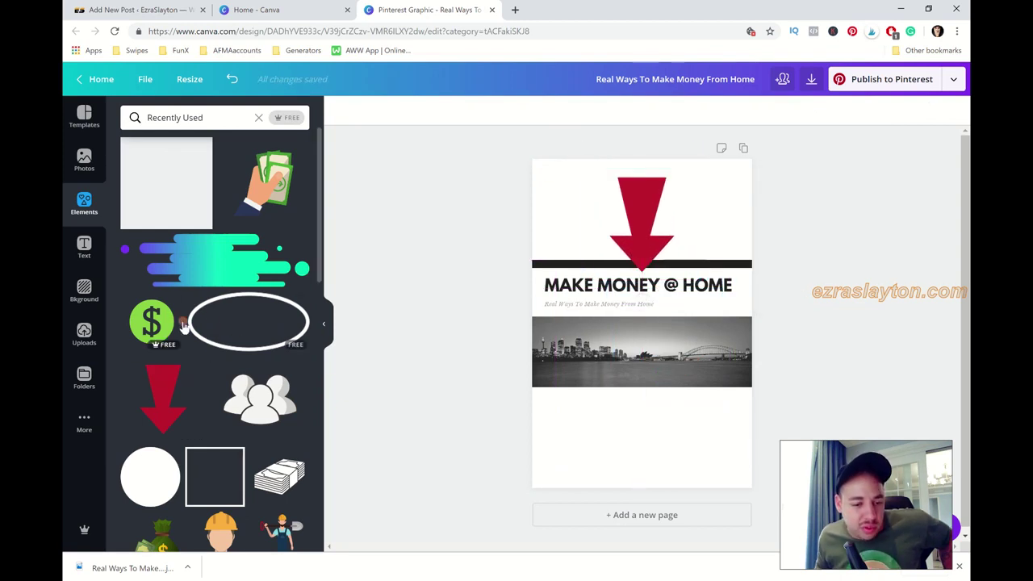
Step: Add the green dollar-sign circle from the recently used elements, shrink it, and centre it in the blank area below the skyline photo
scroll(201, 359, "down", 2)
scroll(220, 354, "down", 1)
scroll(220, 353, "down", 3)
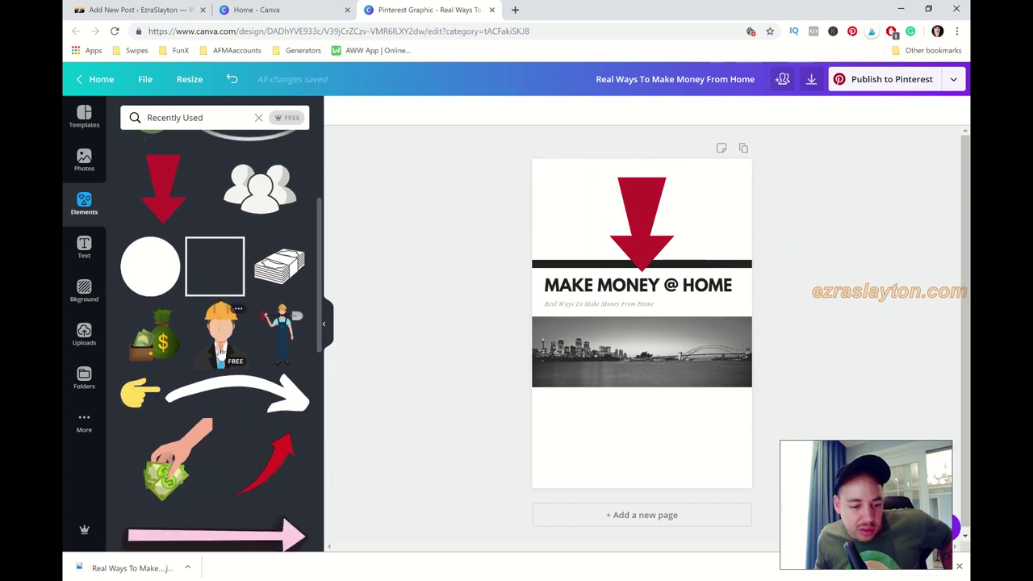
scroll(220, 353, "up", 1)
scroll(219, 353, "down", 3)
scroll(218, 353, "down", 3)
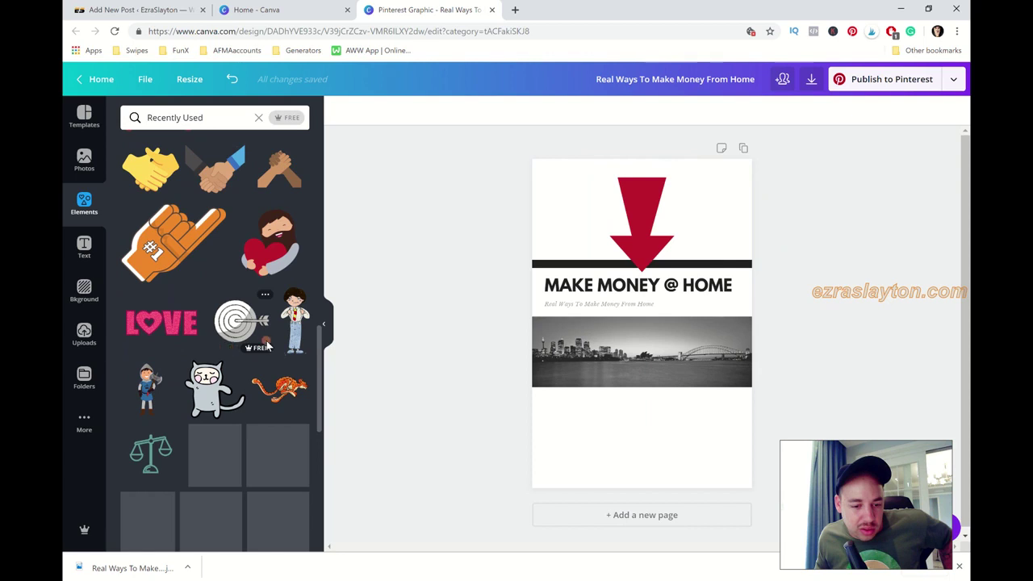
scroll(197, 369, "down", 3)
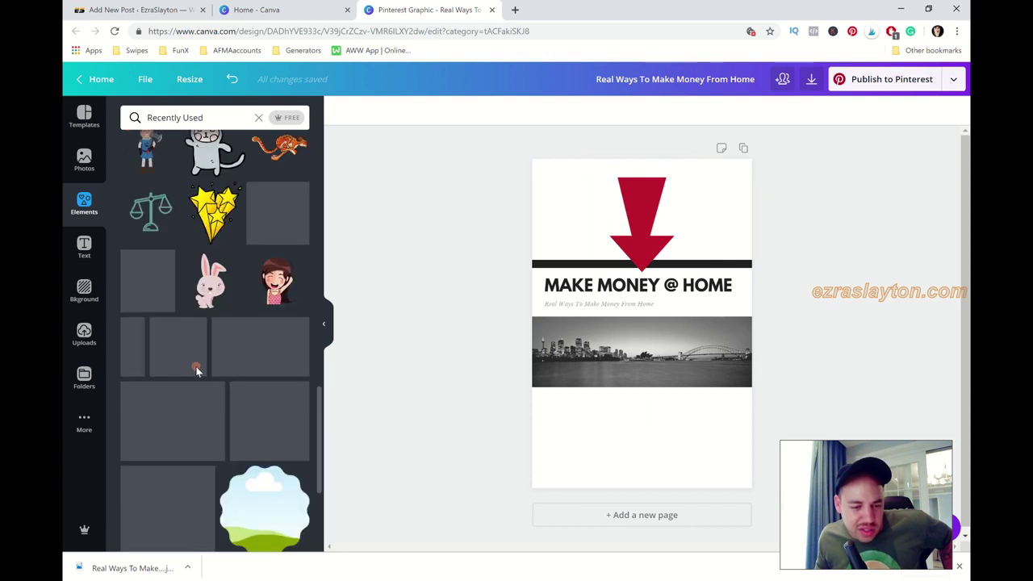
scroll(197, 369, "up", 10)
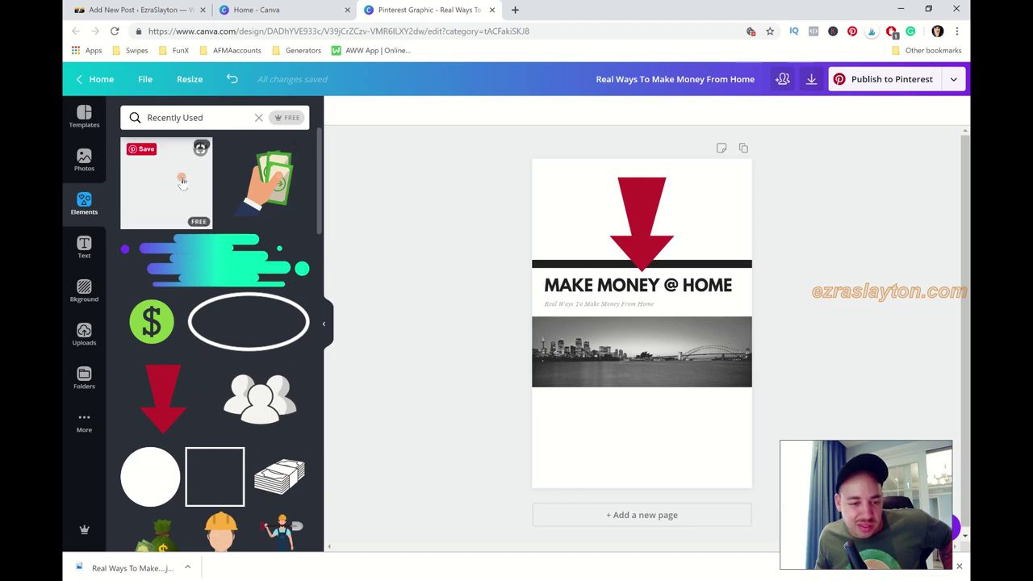
left_click(154, 322)
left_click_drag(554, 239, 619, 286)
left_click_drag(642, 338, 619, 429)
left_click(844, 388)
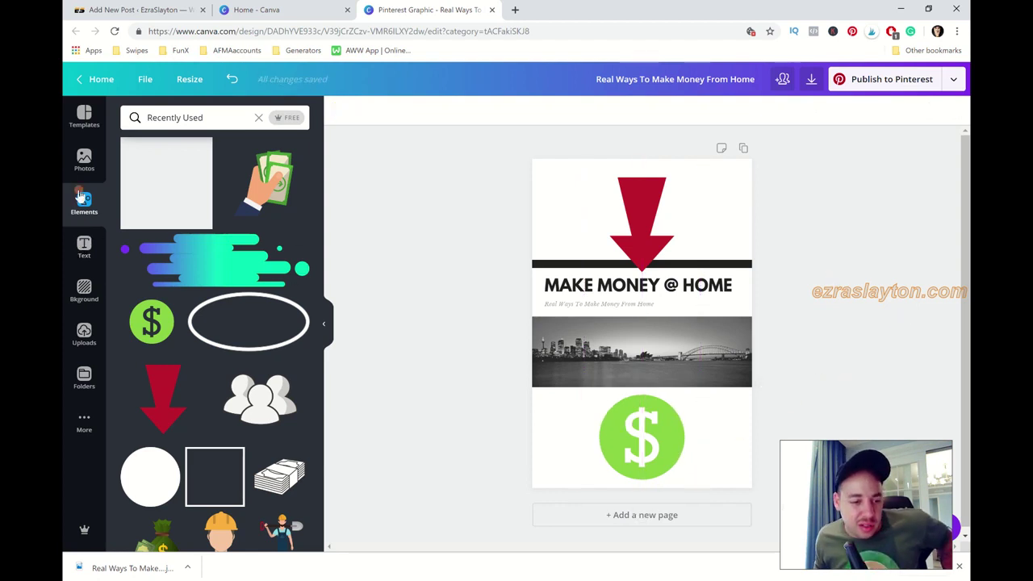
Step: Add a subheading containing the blog's web address and place it just below the skyline photo, above the dollar sign's right side
left_click(84, 246)
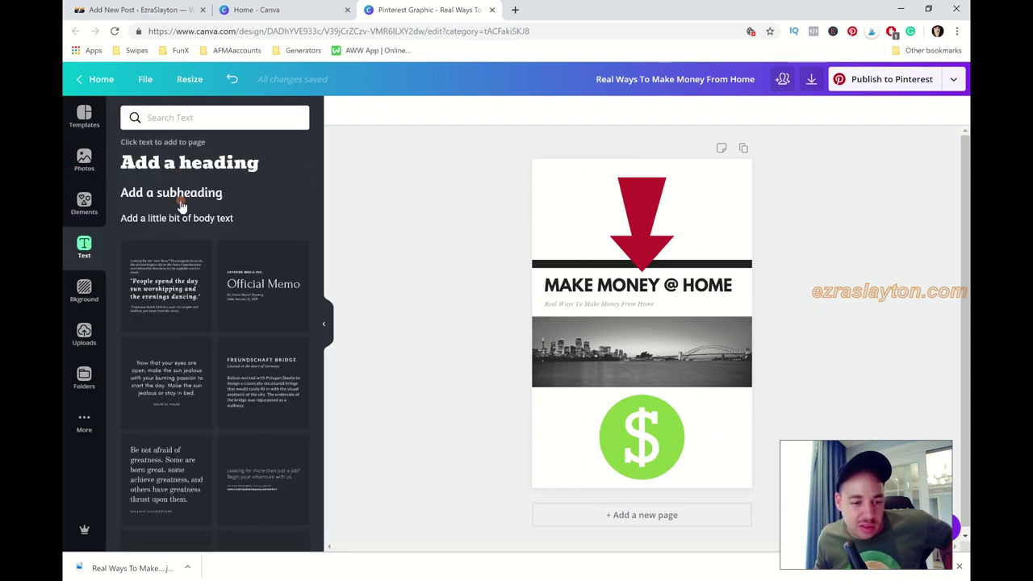
left_click(178, 194)
key("BackSpace")
type("ezraslayton.com")
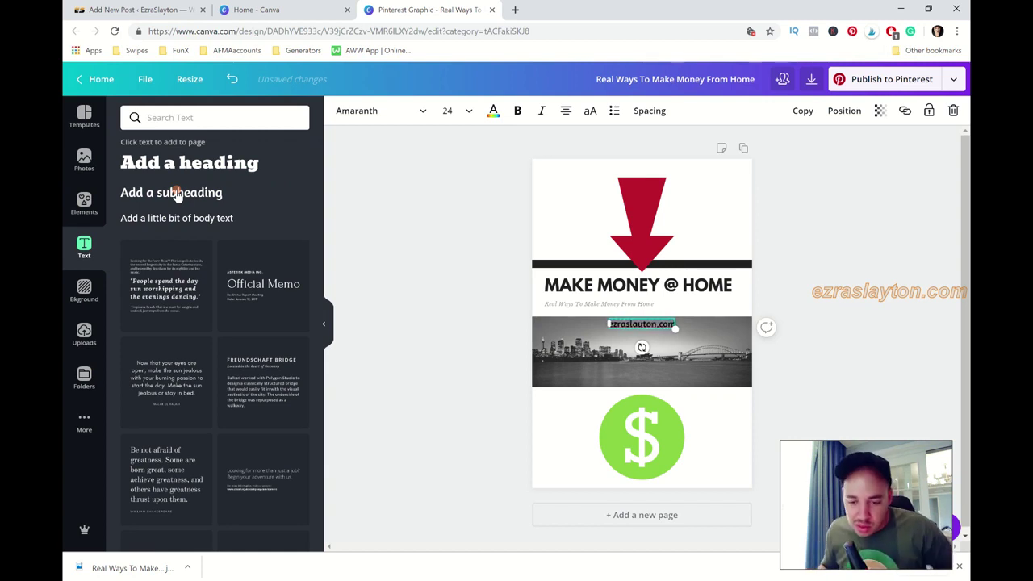
left_click_drag(638, 347, 696, 417)
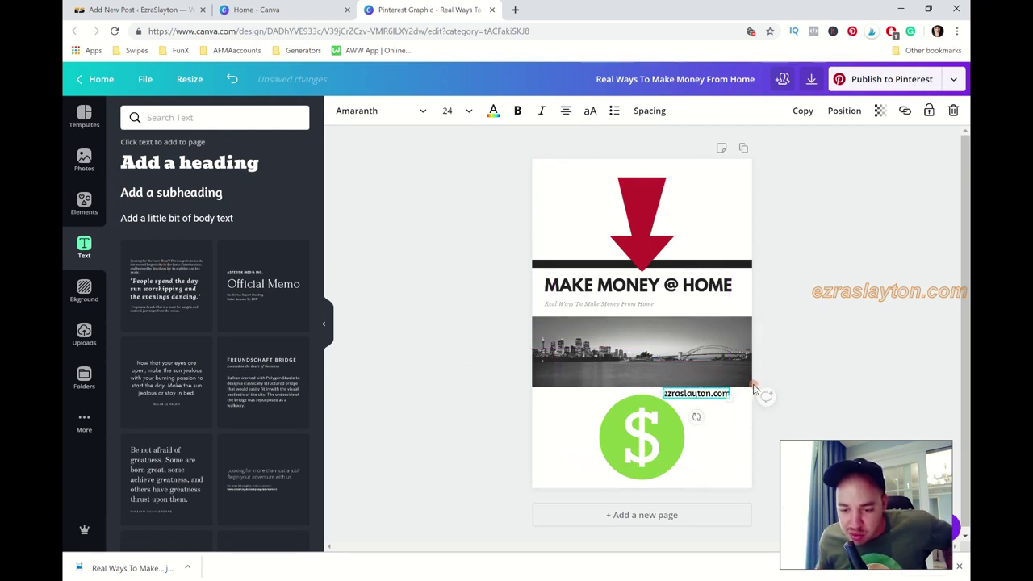
left_click(816, 372)
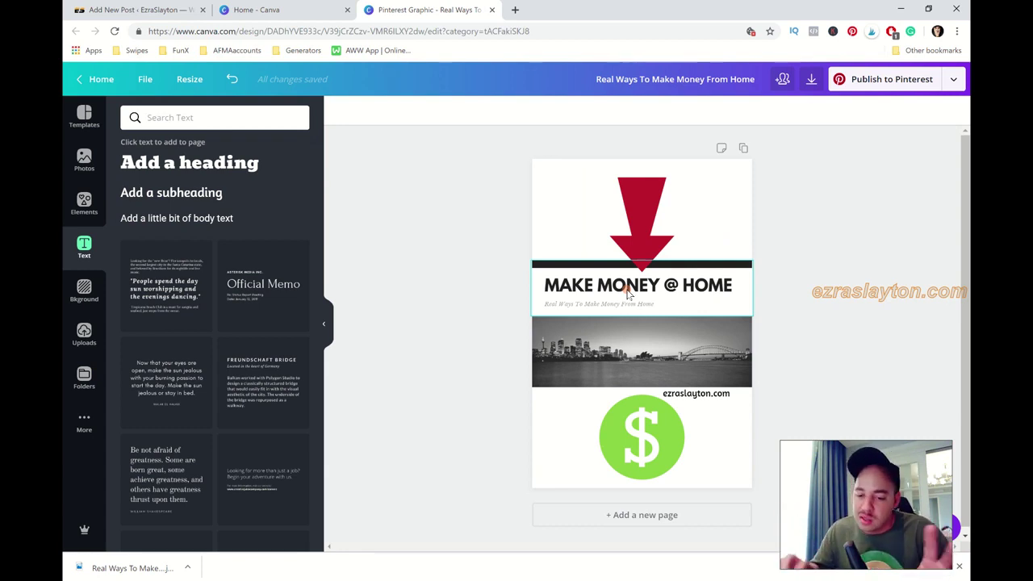
Step: Download the Pinterest graphic as a PNG, save it in the Pins folder within Pictures, and dismiss the browser's download list
left_click(813, 81)
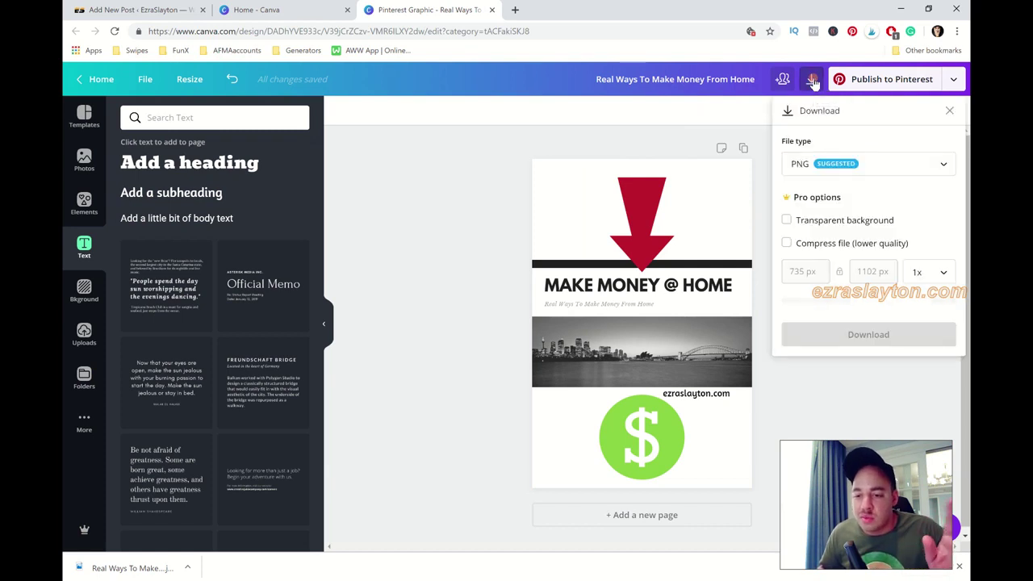
left_click(868, 303)
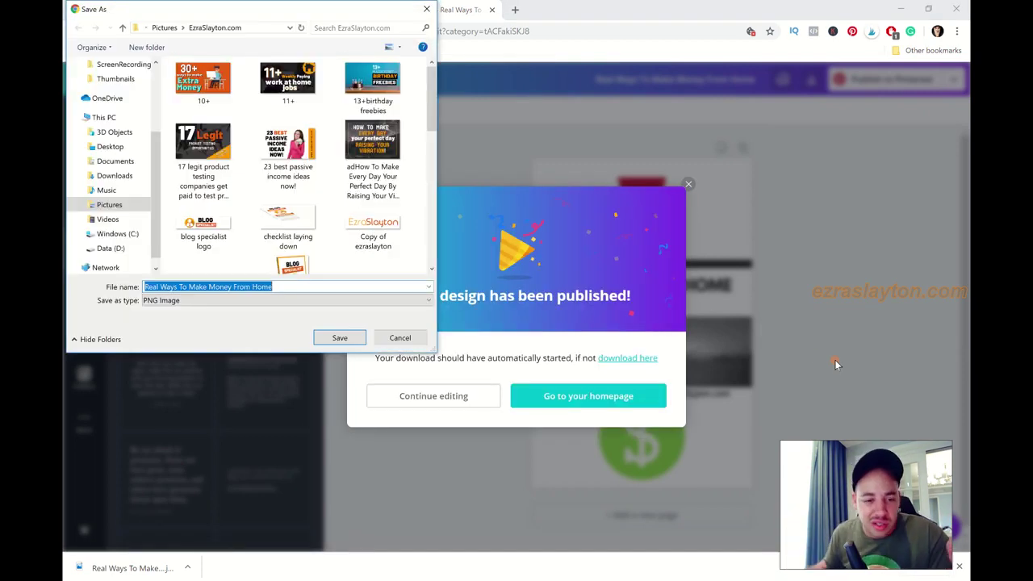
left_click(105, 204)
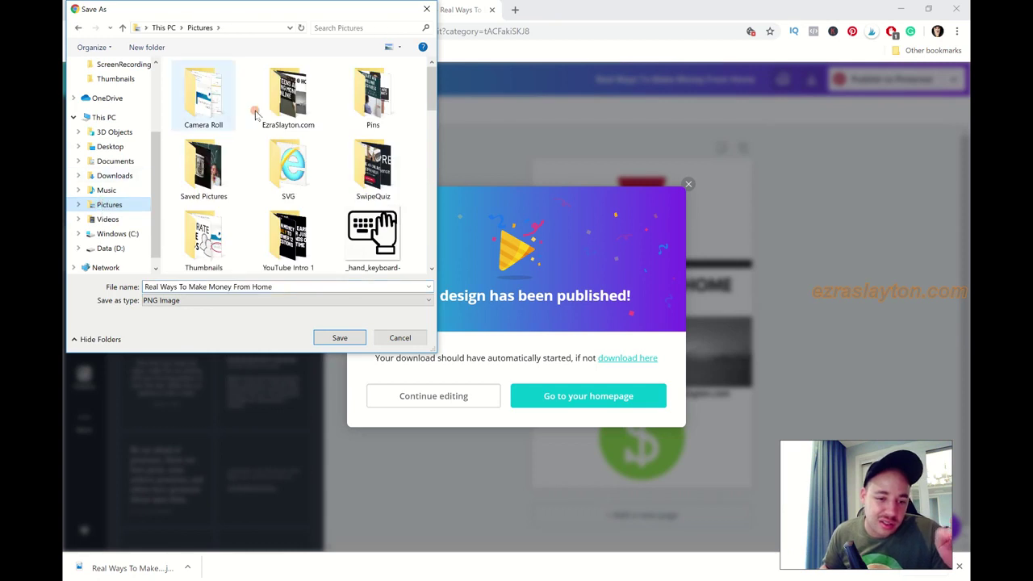
left_click(368, 105)
double_click(368, 105)
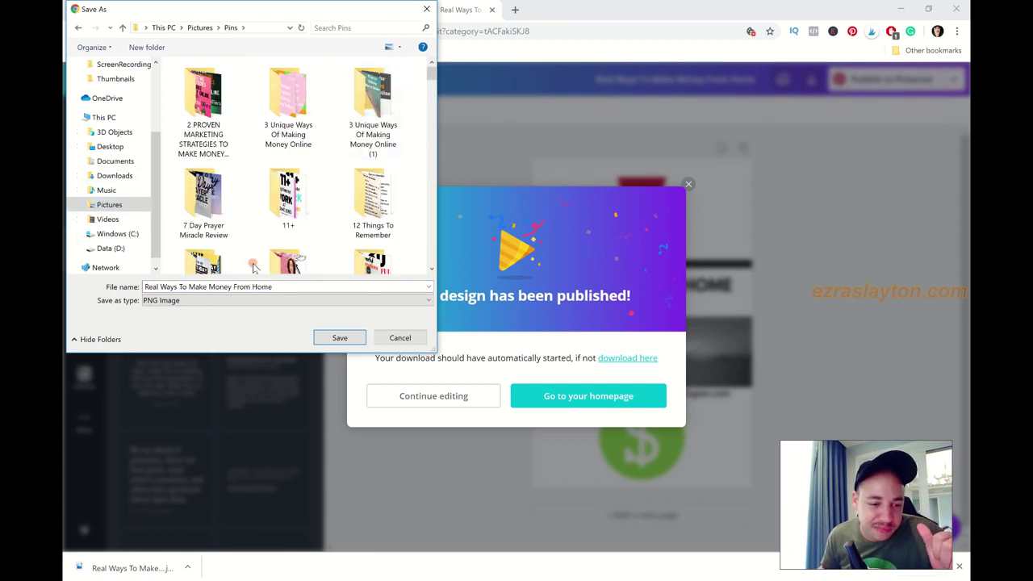
left_click(341, 337)
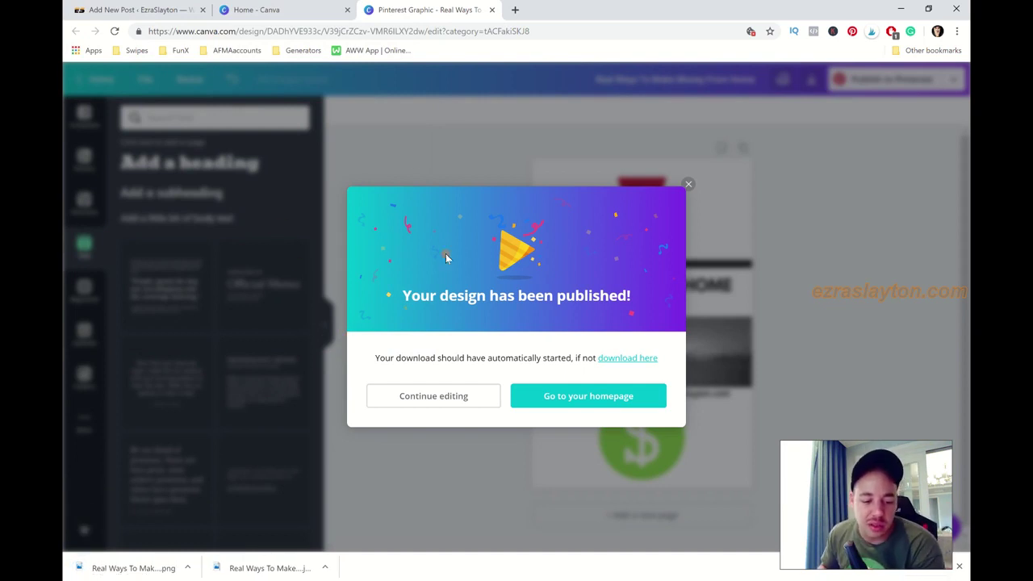
left_click(961, 570)
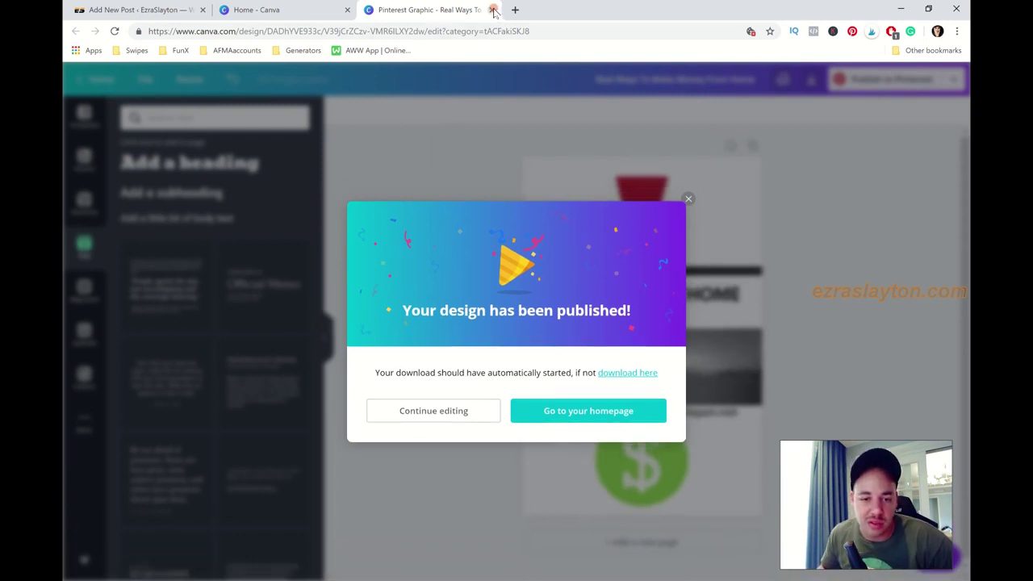
Step: Close both Canva pages, return to the WordPress post, and deselect the title text
left_click(494, 9)
left_click(346, 10)
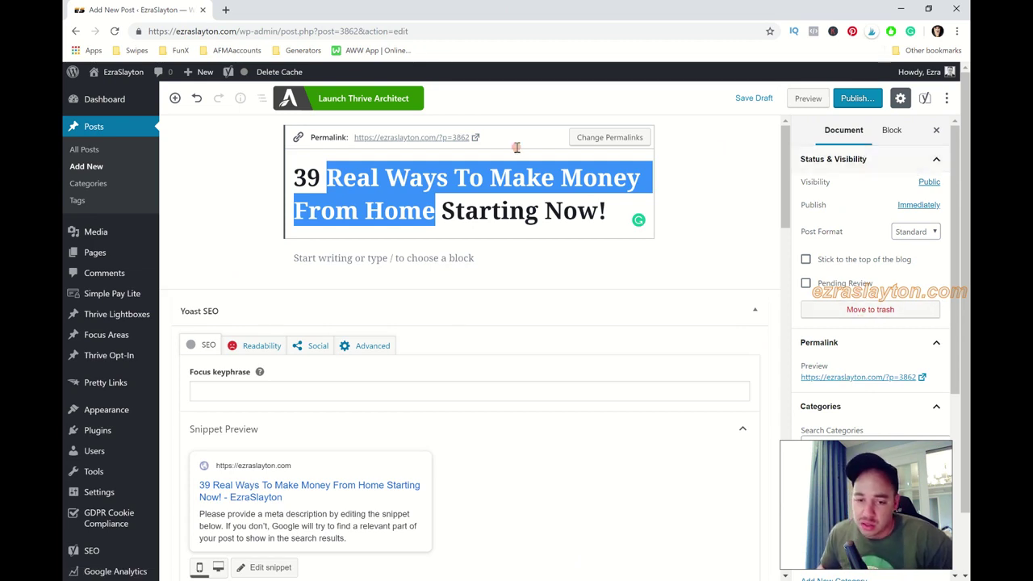
left_click(710, 193)
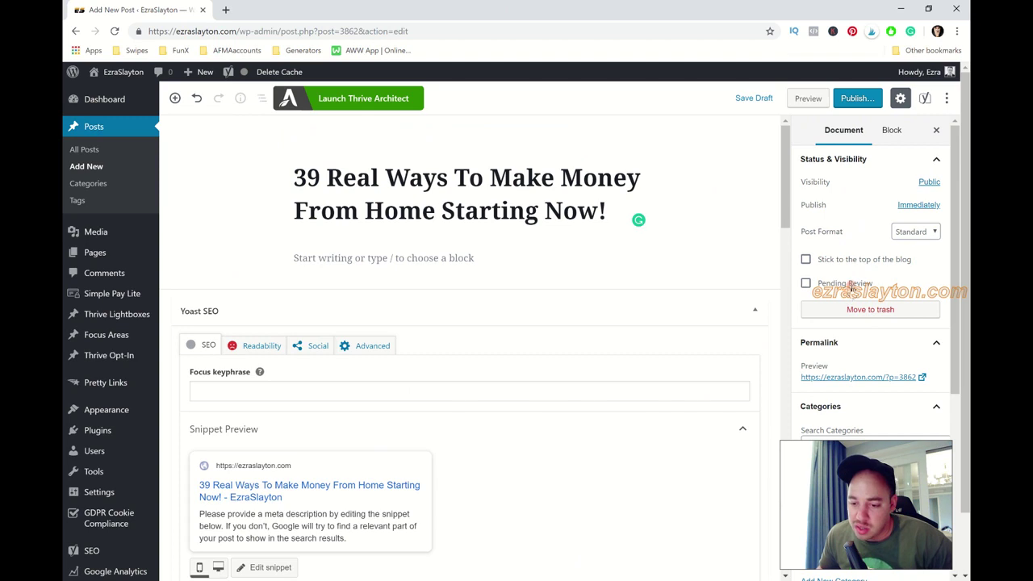
Step: Assign the post to the Make More Money category
scroll(875, 343, "down", 1)
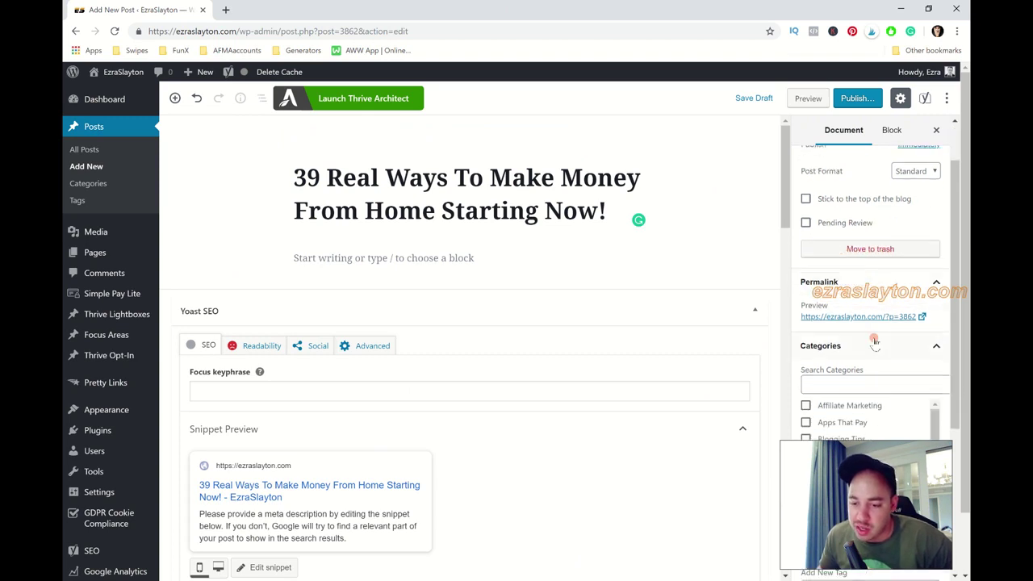
scroll(875, 343, "down", 2)
scroll(842, 342, "down", 2)
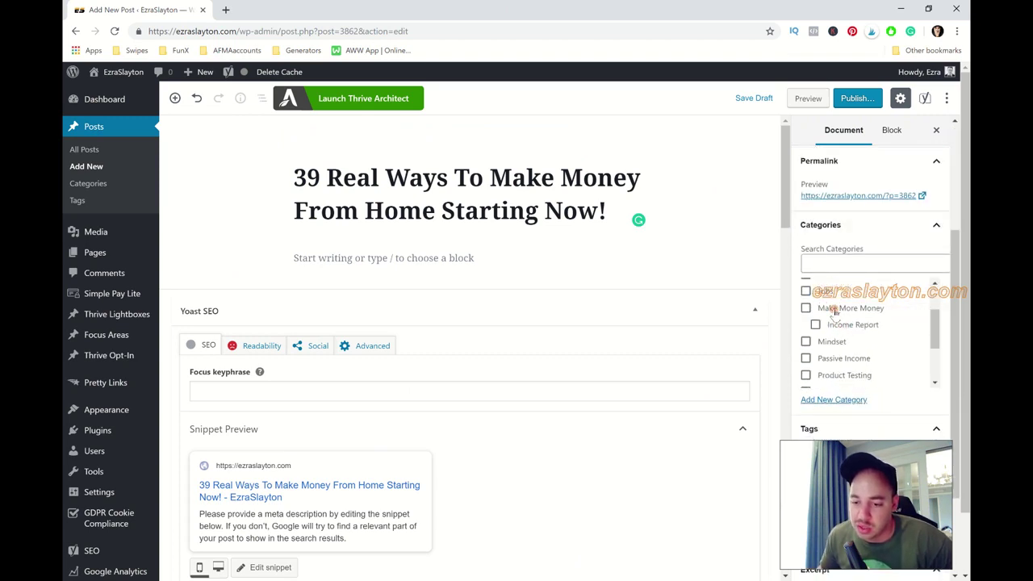
left_click(834, 311)
scroll(863, 396, "down", 1)
Step: Add the tags "real ways to make money" and "make money from home" to the post
left_click(834, 407)
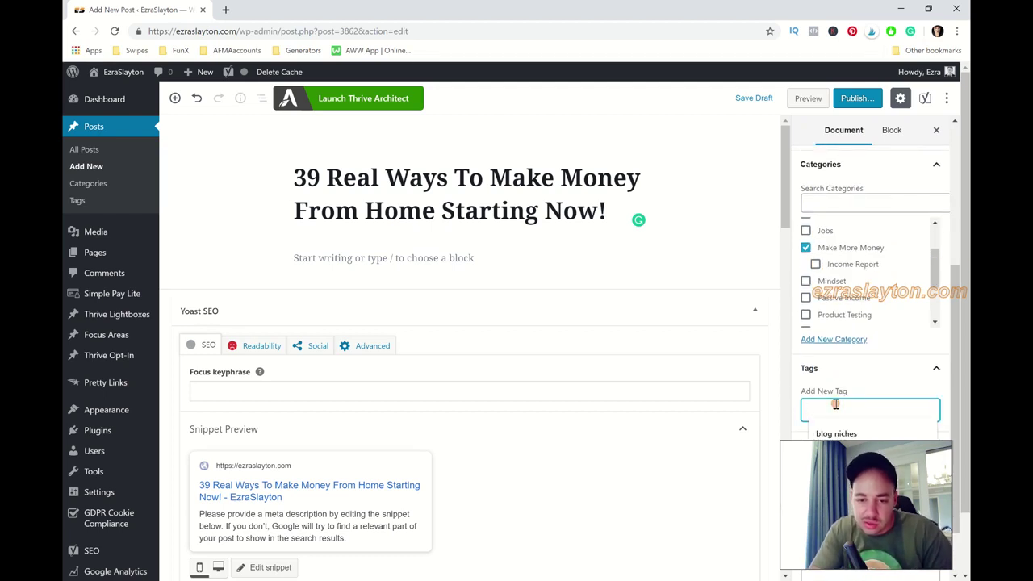
type("real ways to make money")
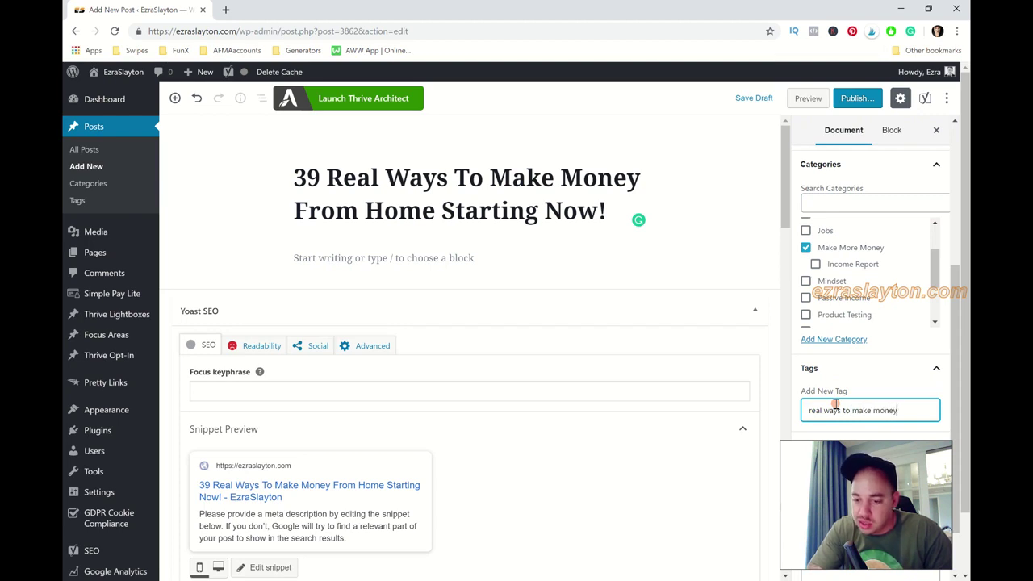
key("Return")
type("m")
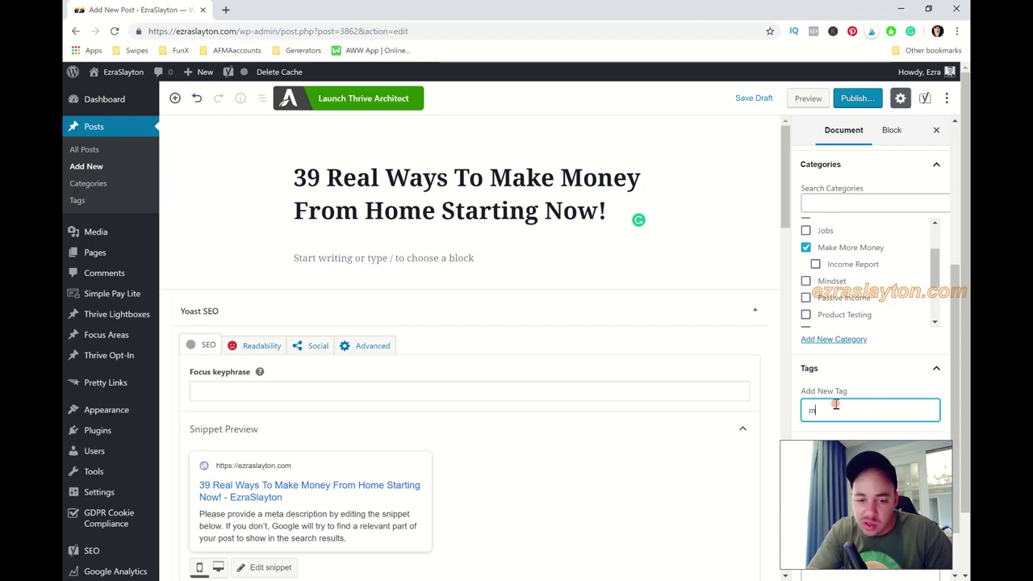
type("ake money from home")
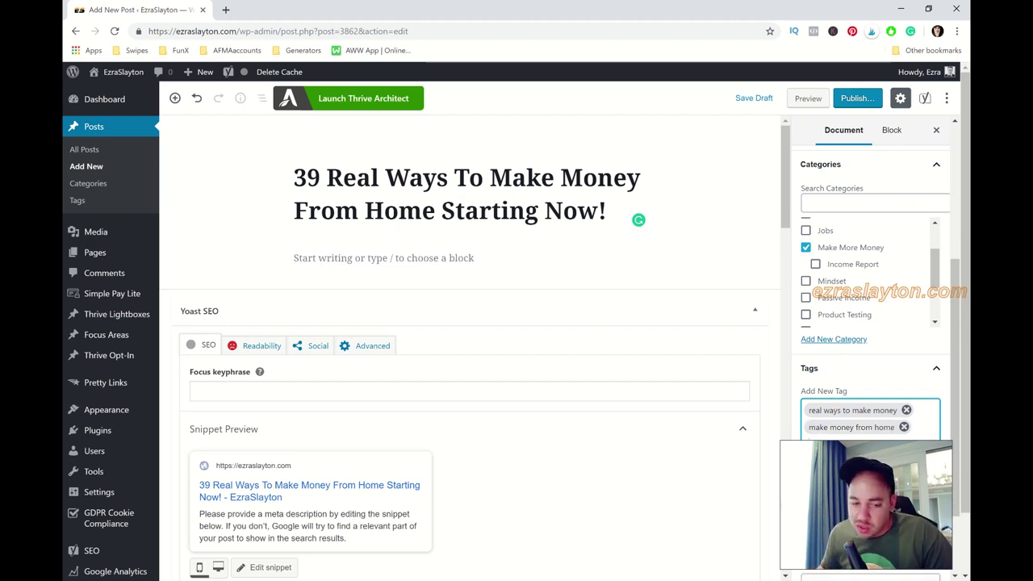
Step: Upload the "Real Ways To Make Money From Home" banner from the blog's folder in Pictures for use as the featured image
left_click(868, 500)
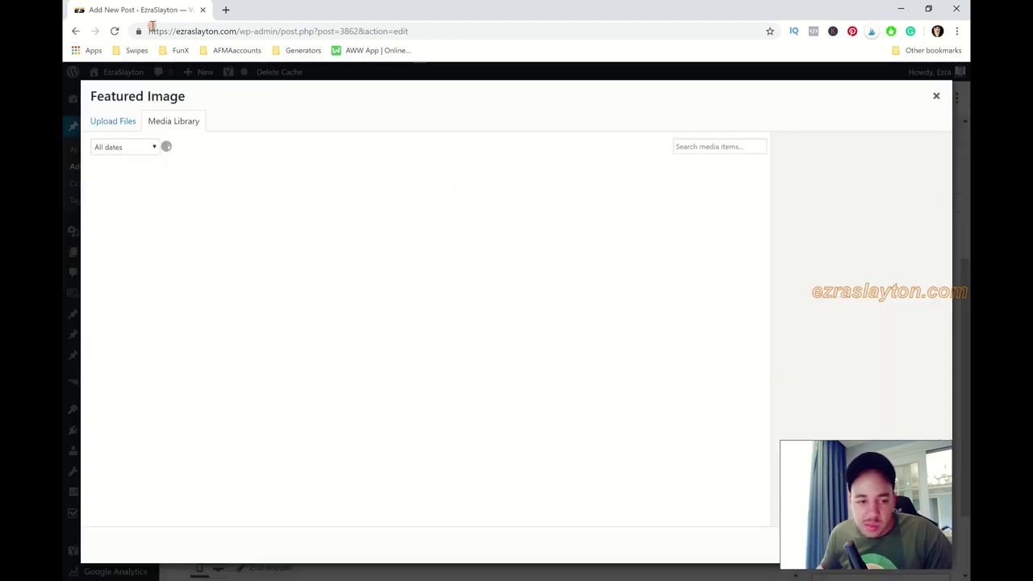
left_click(109, 123)
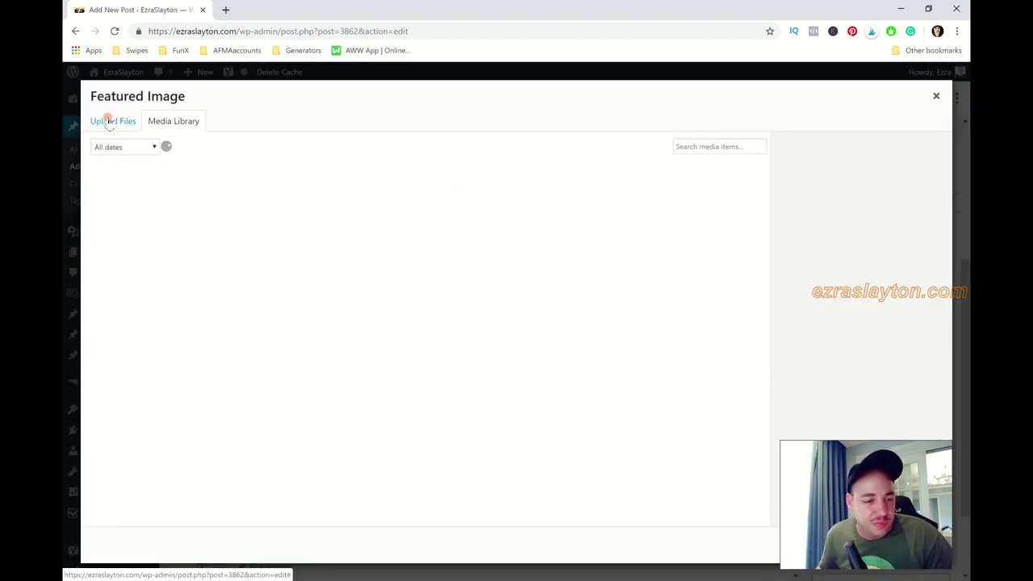
left_click(517, 314)
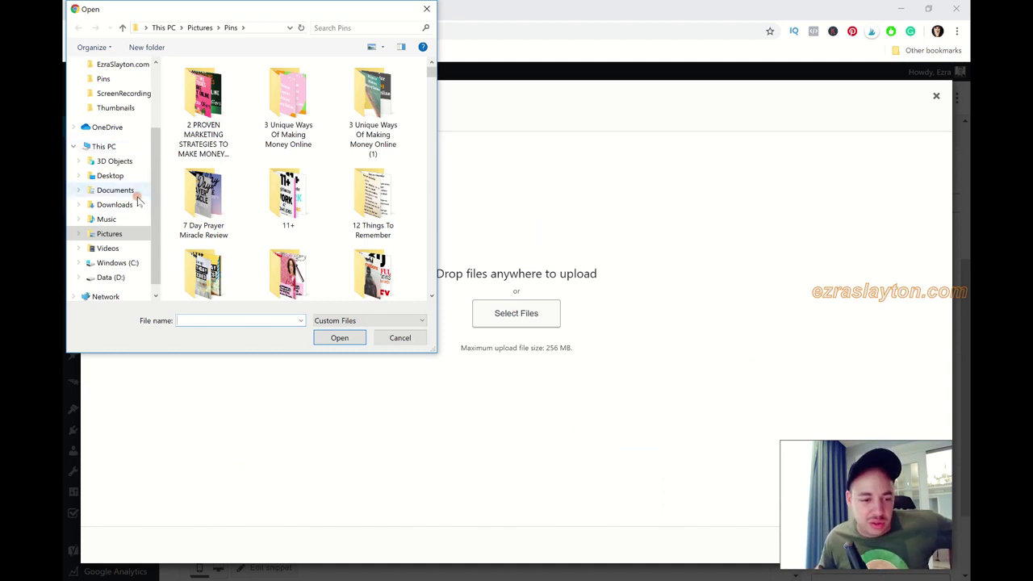
left_click(109, 233)
double_click(277, 97)
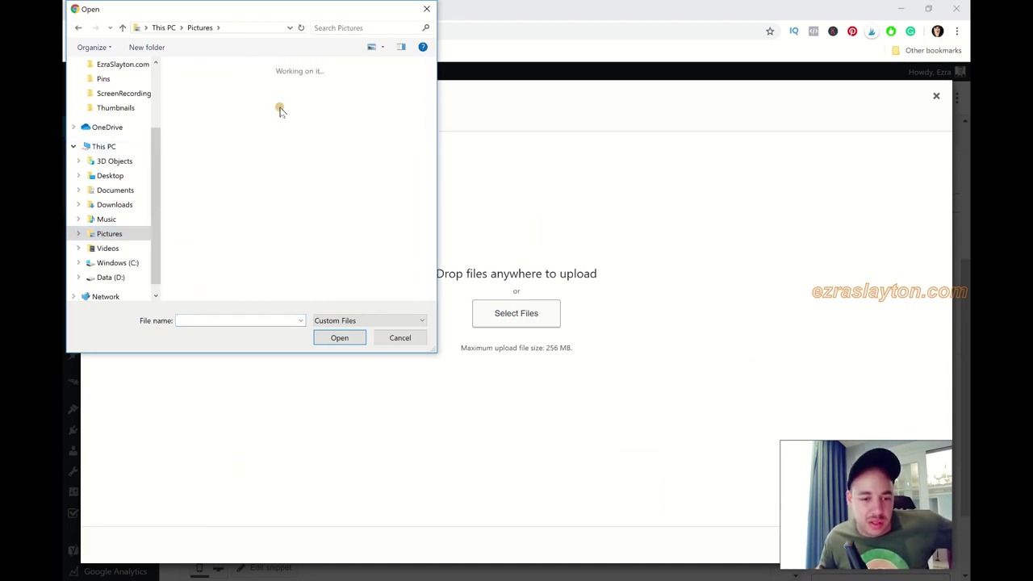
scroll(321, 227, "down", 2)
scroll(321, 227, "down", 20)
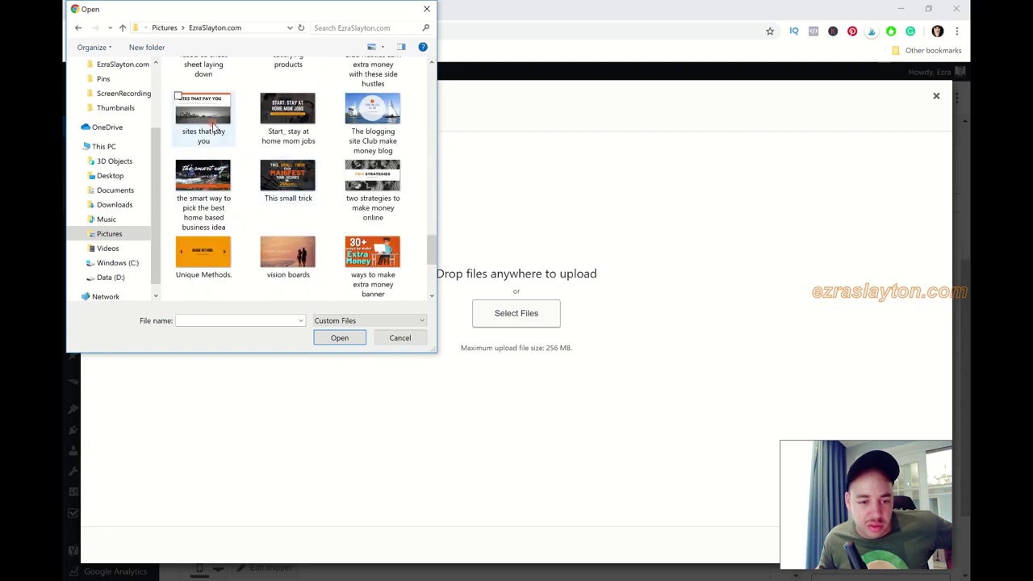
scroll(319, 192, "up", 2)
left_click(230, 132)
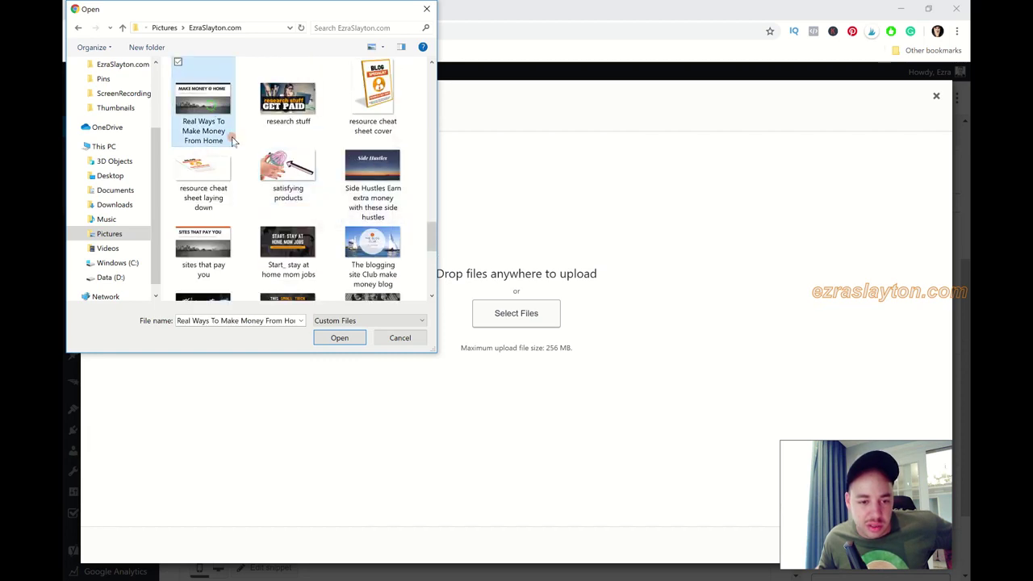
left_click(332, 340)
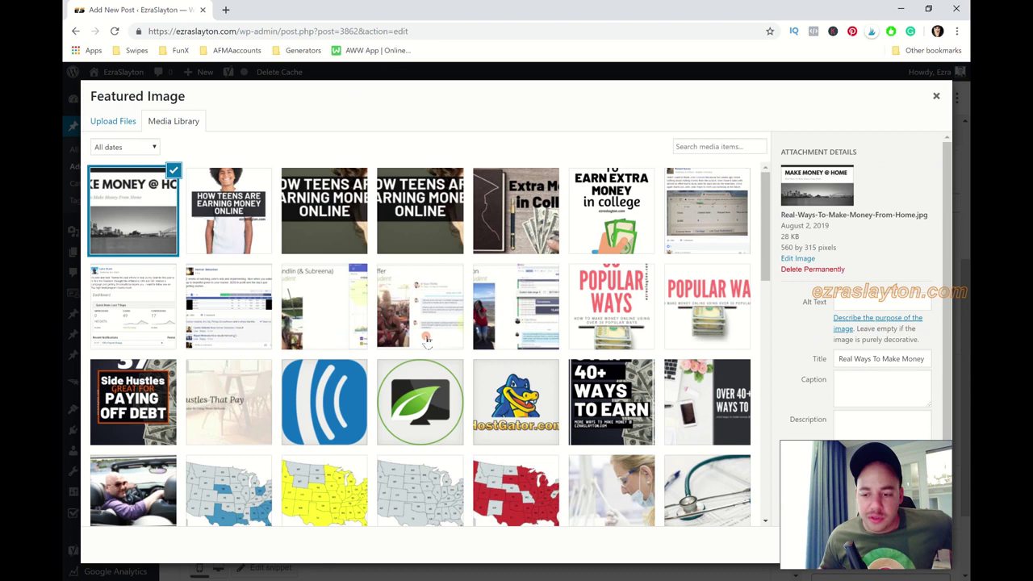
Step: Paste the copied make-money-from-home keyword phrase as the banner's alt text and set the banner as the post's featured image
left_click(861, 301)
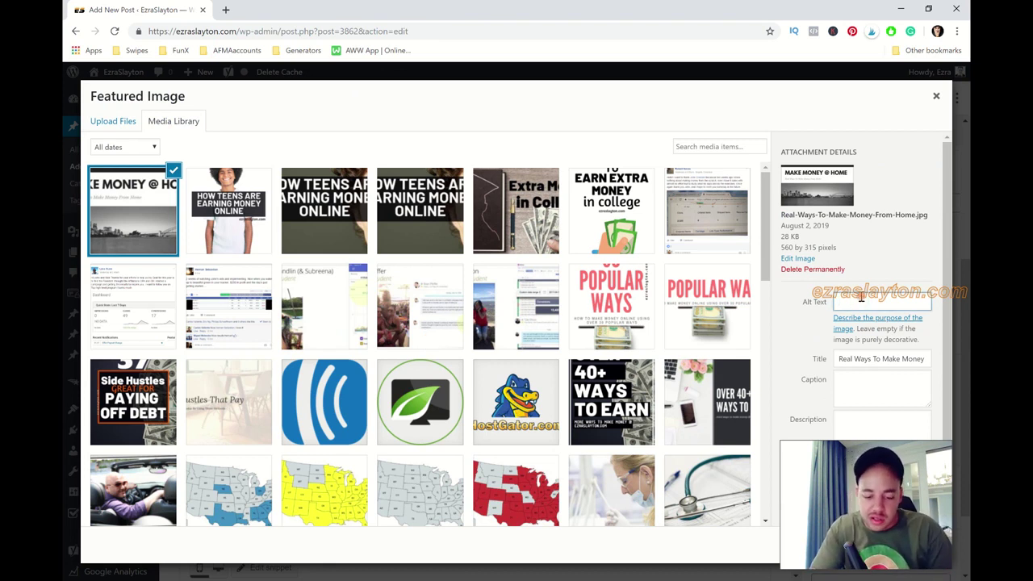
key("ctrl+v")
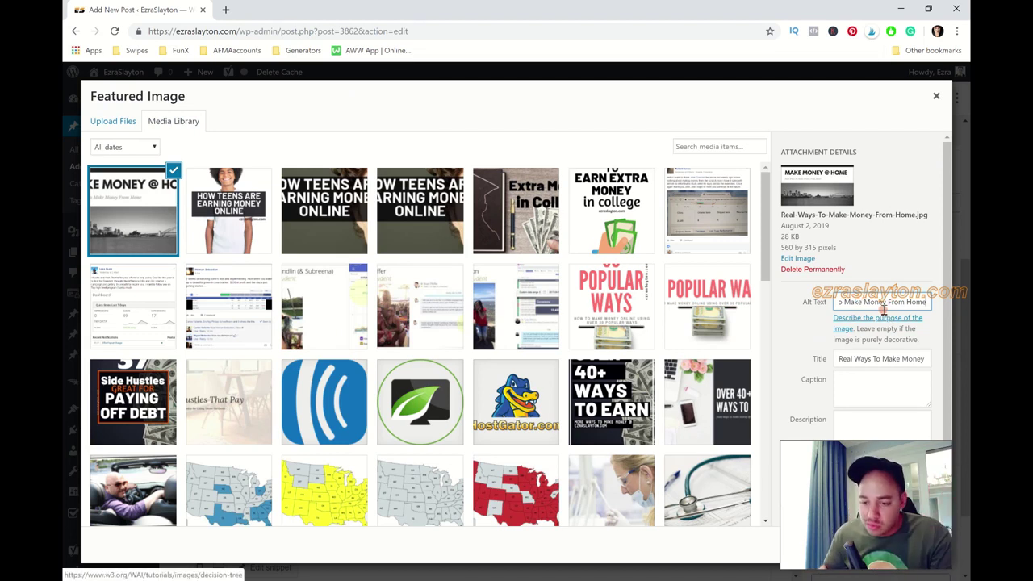
key("Escape")
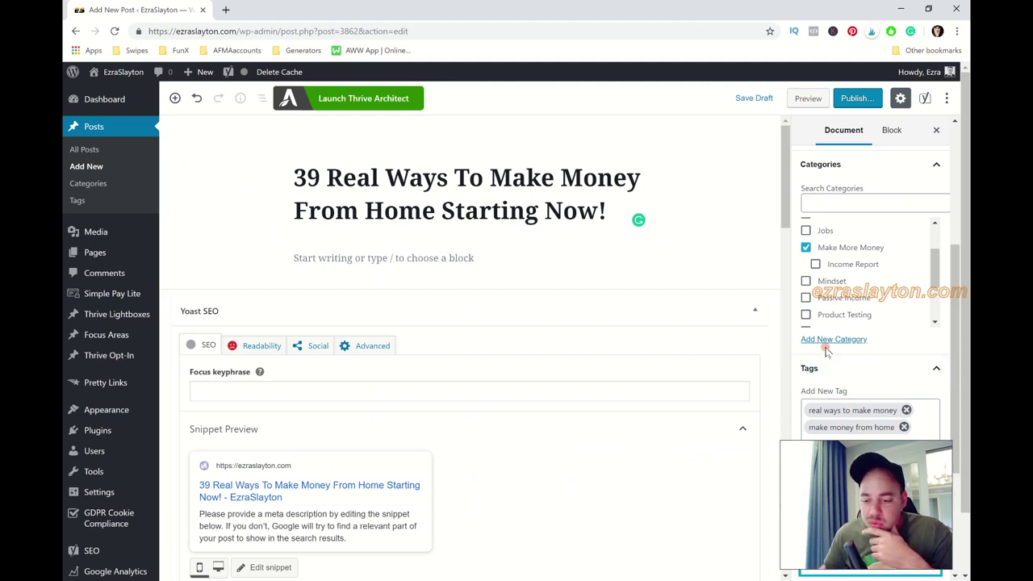
scroll(893, 382, "down", 2)
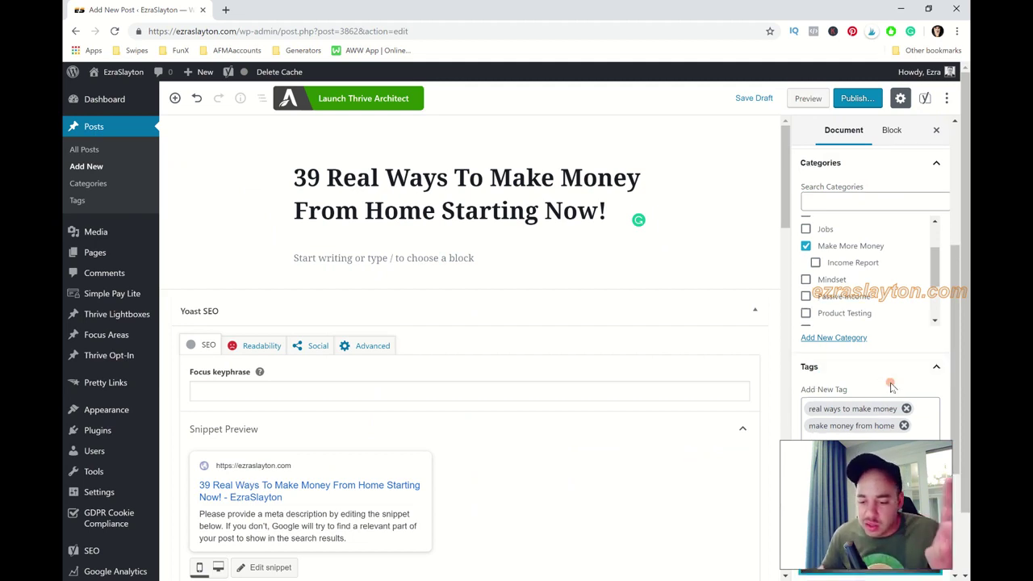
scroll(893, 389, "down", 2)
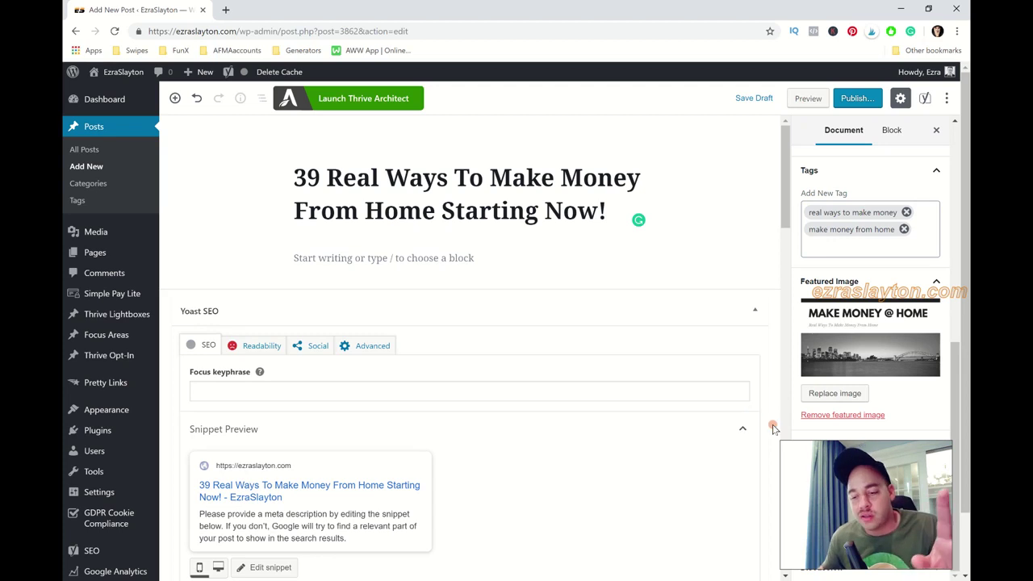
Step: Open the Yoast search snippet for editing and remove the Separator and Site title variables from the SEO title
scroll(551, 441, "down", 2)
scroll(540, 425, "down", 3)
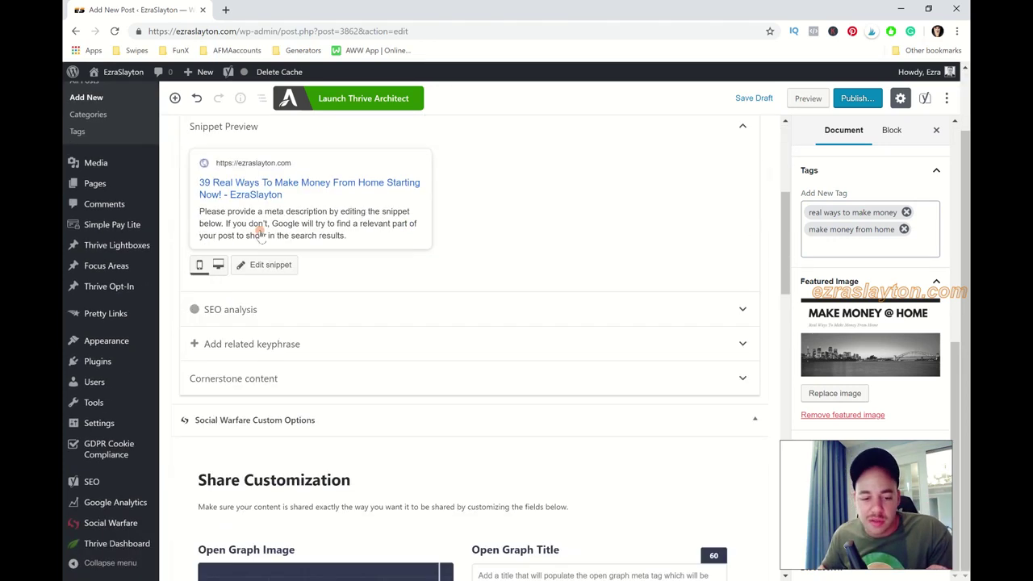
left_click(279, 212)
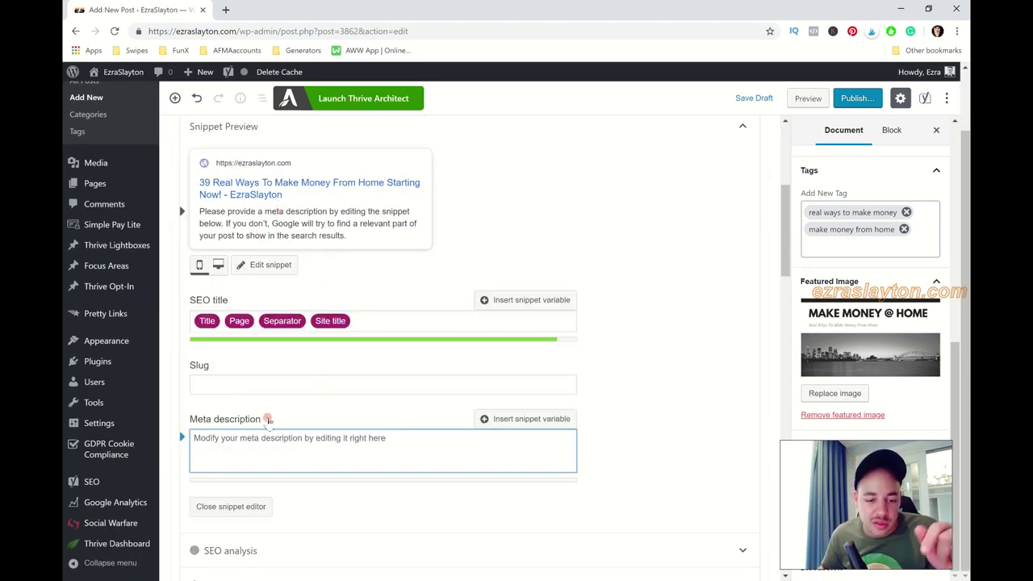
left_click(365, 322)
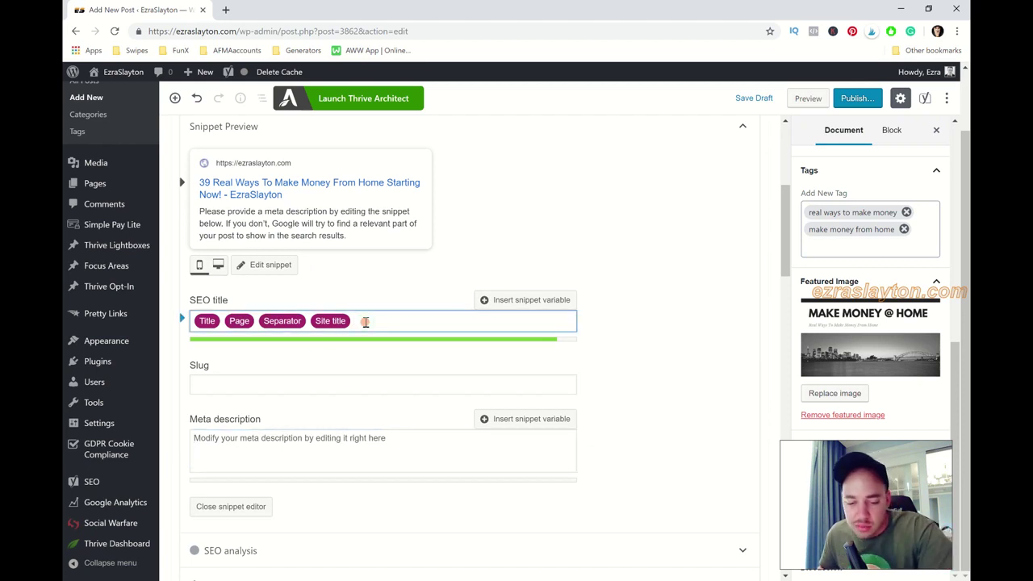
key("BackSpace")
key("BackSpace")
Step: Set the post's slug to real-ways-to-make-money-from-home
left_click(225, 388)
type("rea")
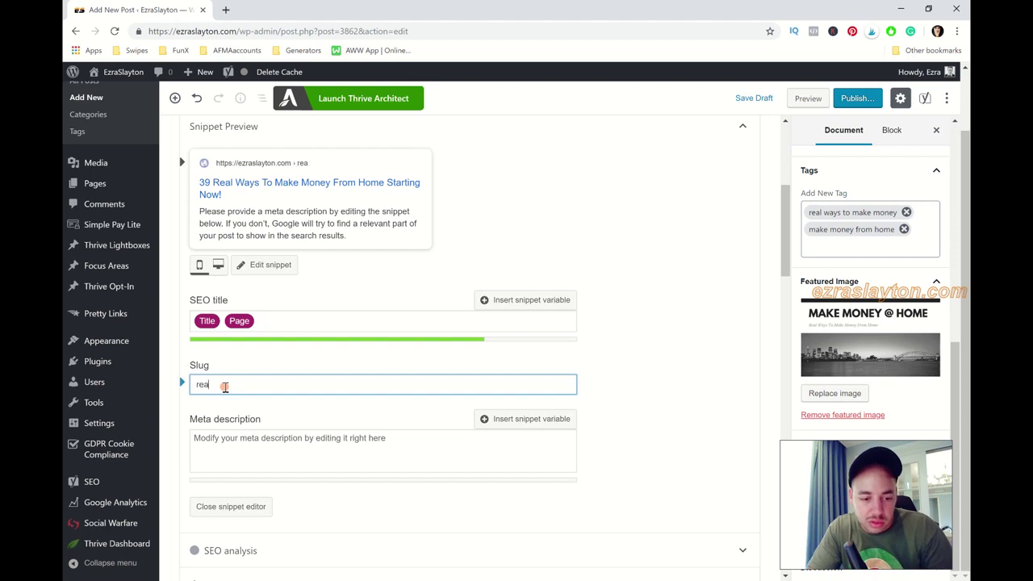
type("l-ways")
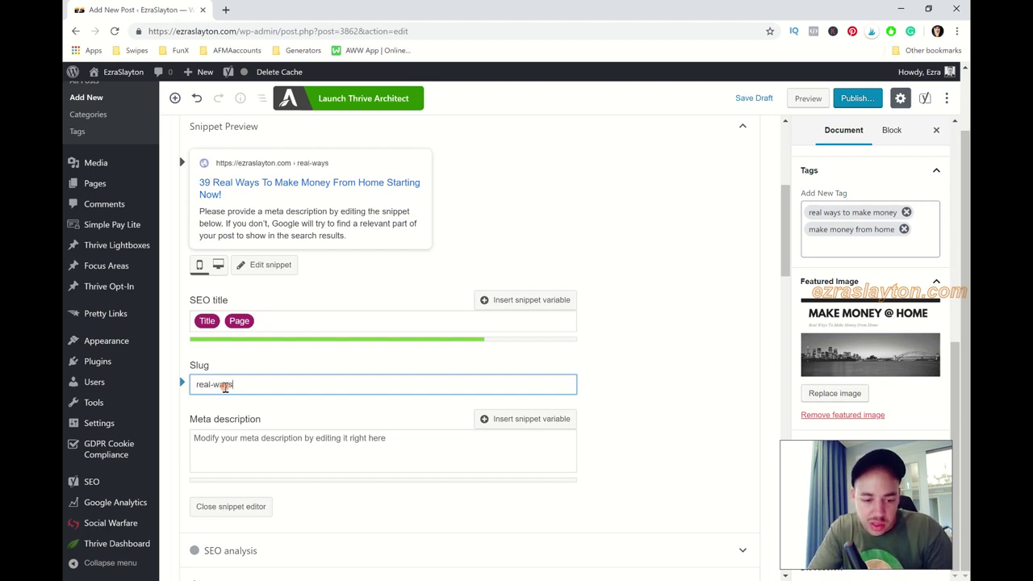
type("-to-make-money-f")
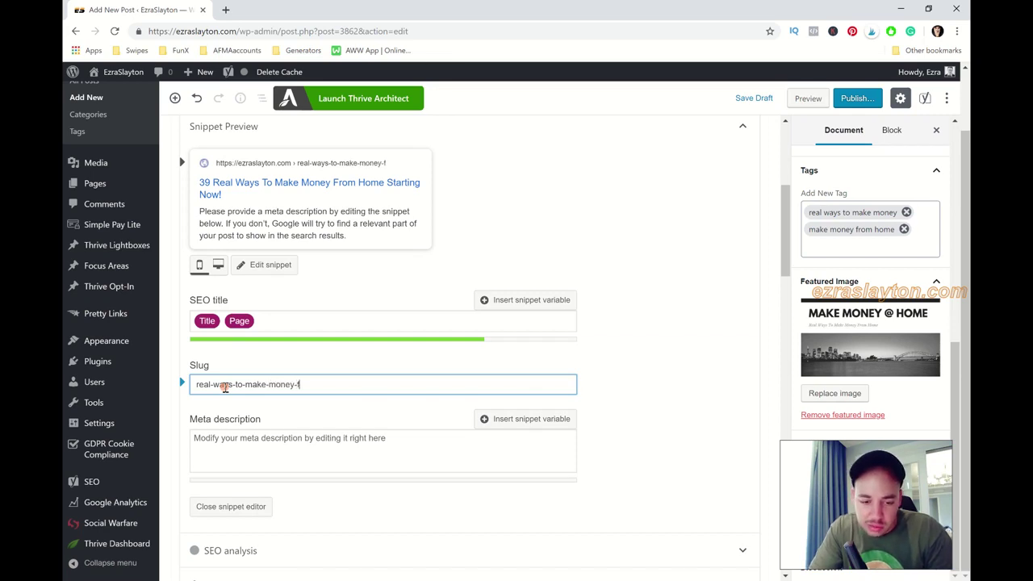
type("rom-home")
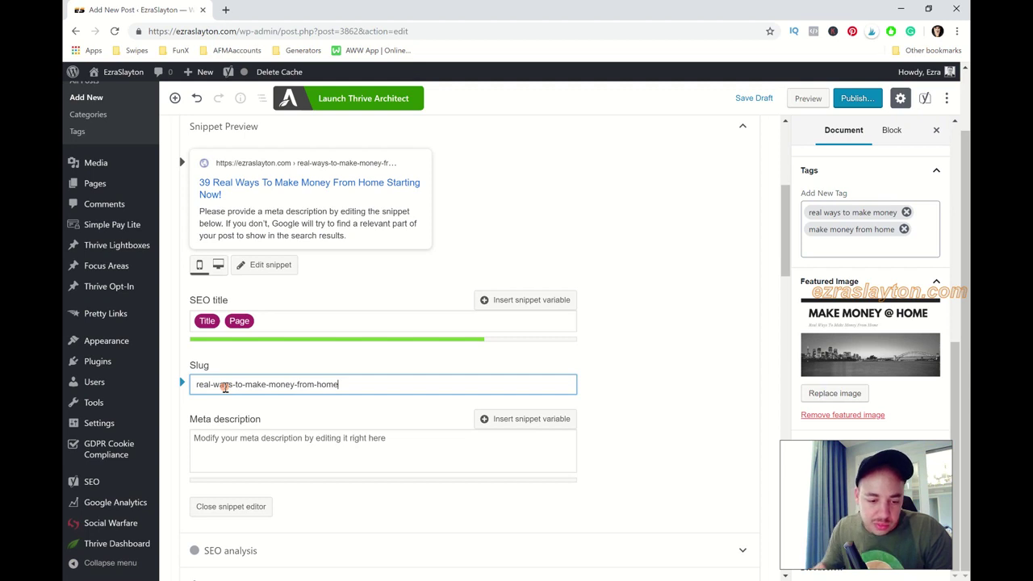
Step: Begin the meta description with "Are you tired of seeing a bunch of crap ways to make money from home that you know don't work?"
left_click(272, 457)
type("Are ")
type("yyou")
key("BackSpace")
key("BackSpace")
key("BackSpace")
type("o")
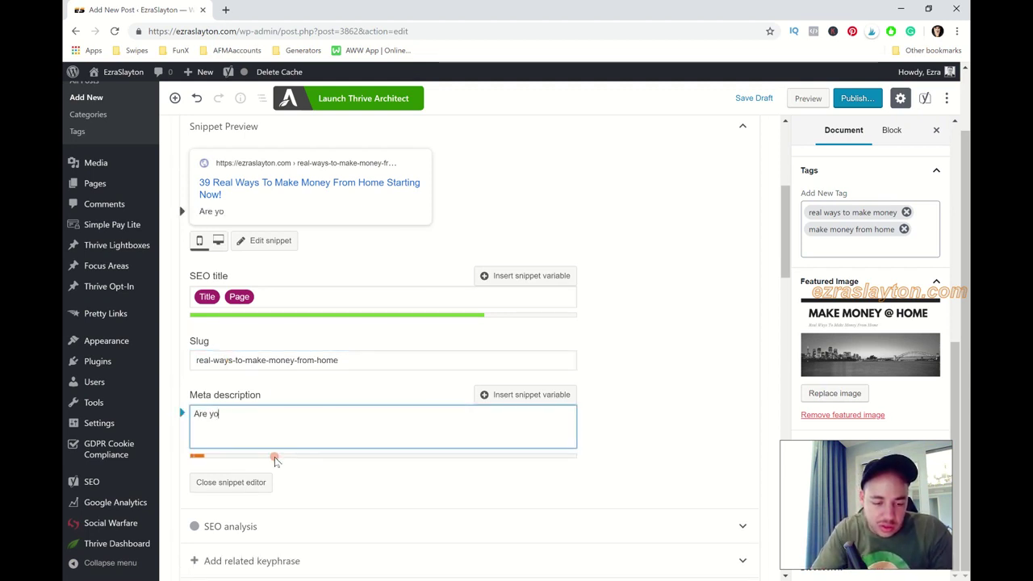
type("u tired of seeing a bupn")
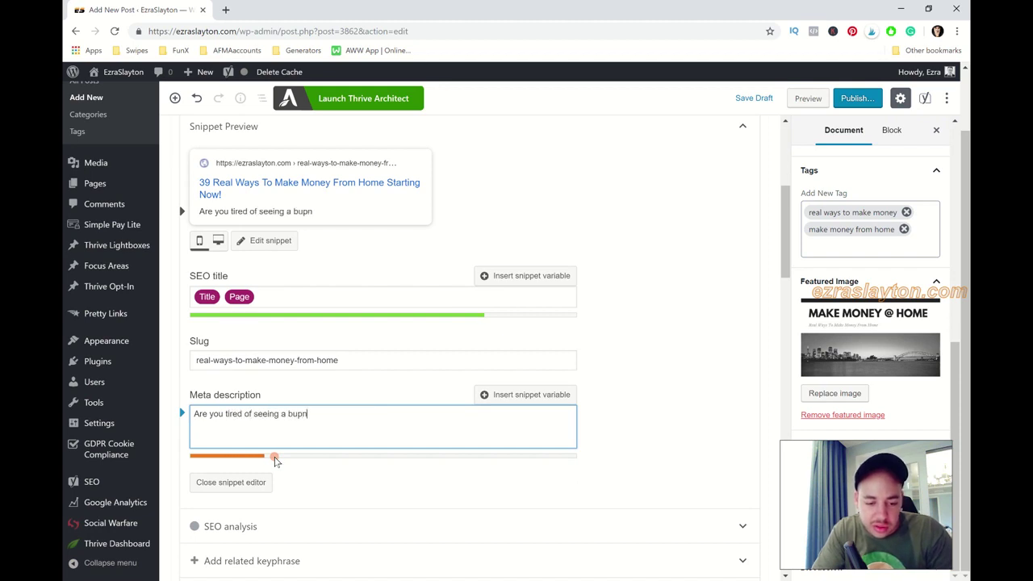
key("BackSpace")
key("BackSpace")
type("nch of crap")
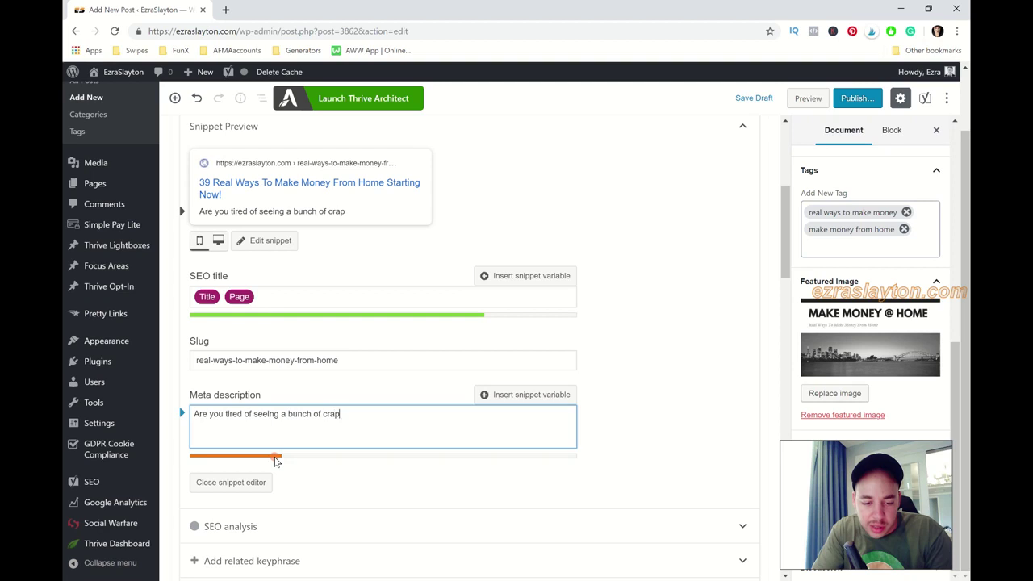
type(" ways to")
key("BackSpace")
key("BackSpace")
key("BackSpace")
type("to make money ")
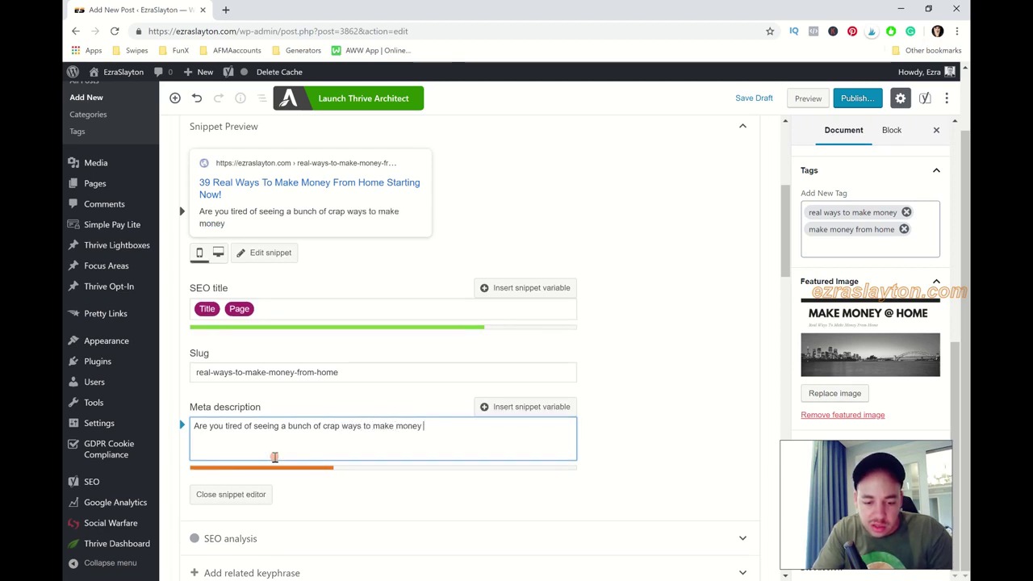
type("from homem that")
key("BackSpace")
key("BackSpace")
key("BackSpace")
key("BackSpace")
type("tha")
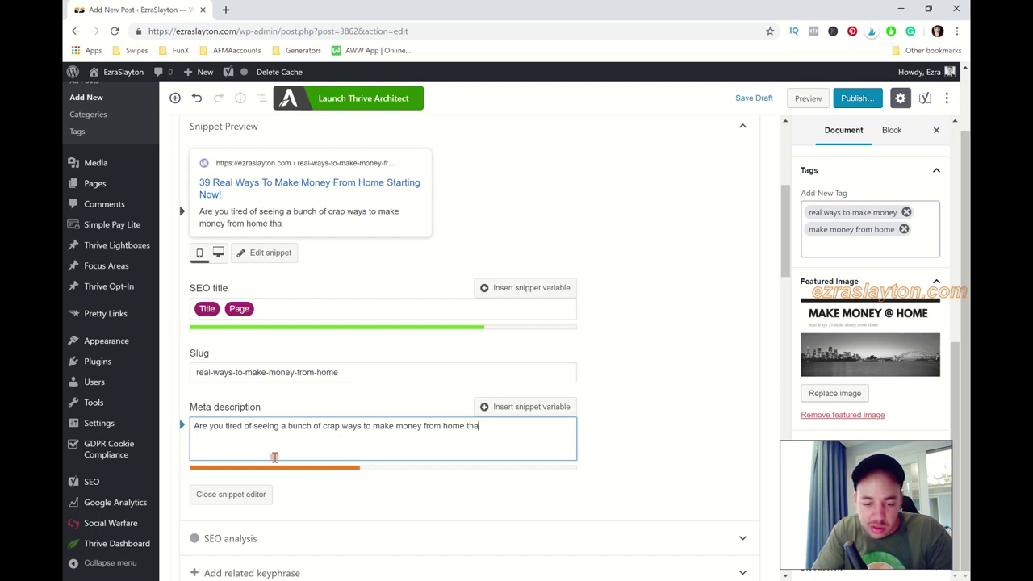
type("t you know don't work? This lis ")
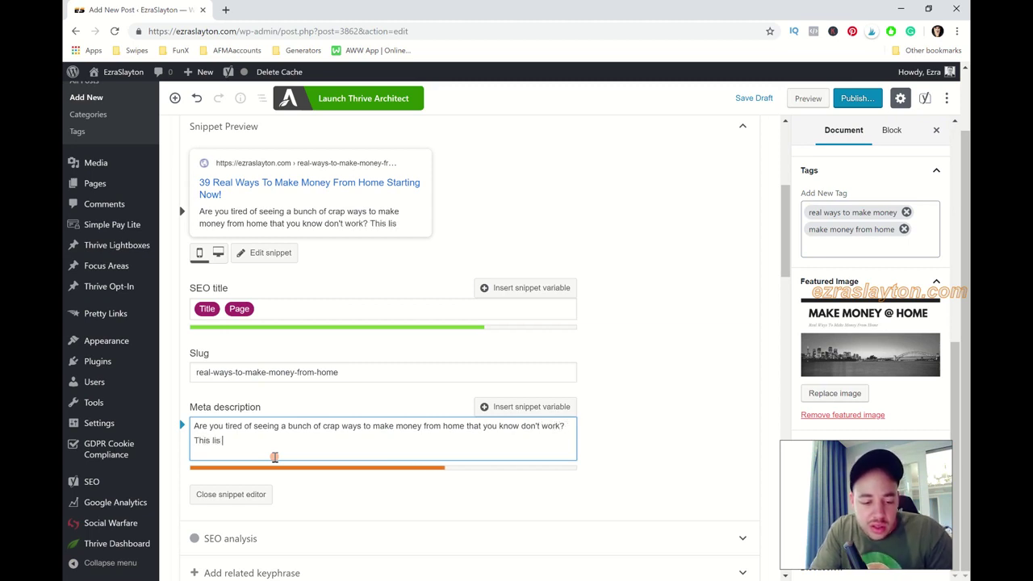
Step: Finish the meta description with "This list is the solution to your problem. Start making money", without closing punctuation
type("iis the solu")
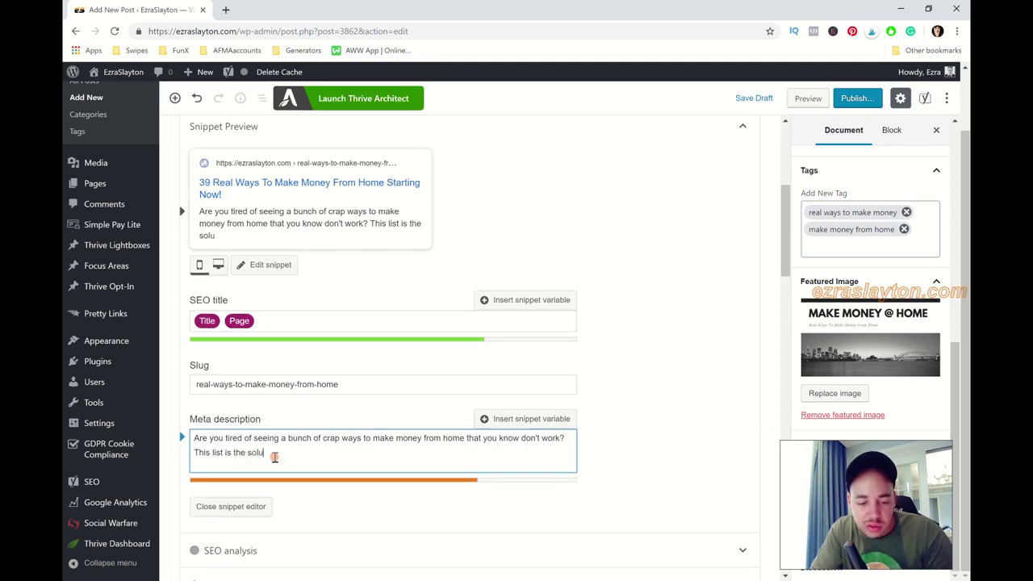
type("tion to your problem")
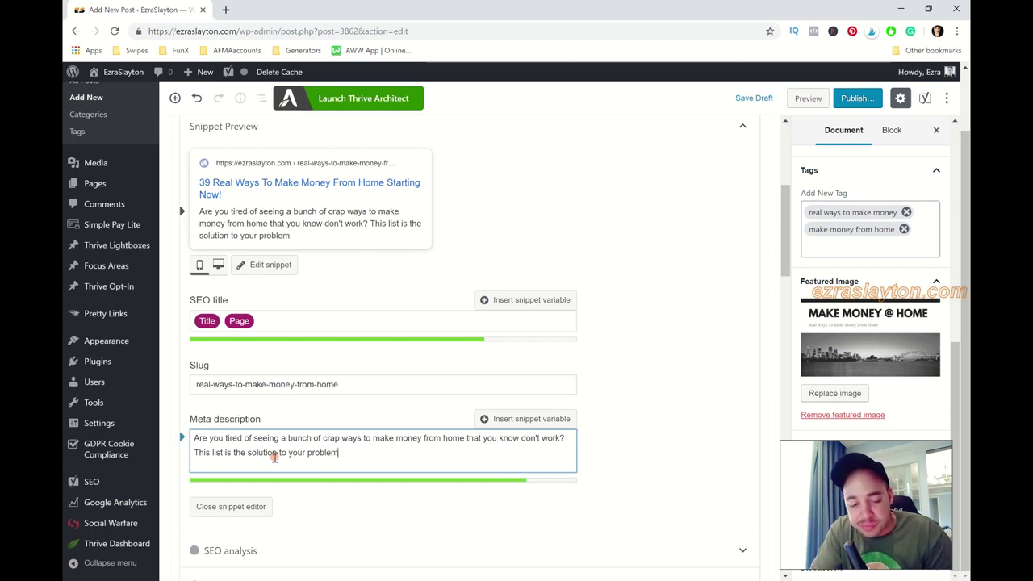
type(". Start Mak")
key("BackSpace")
type("making money!")
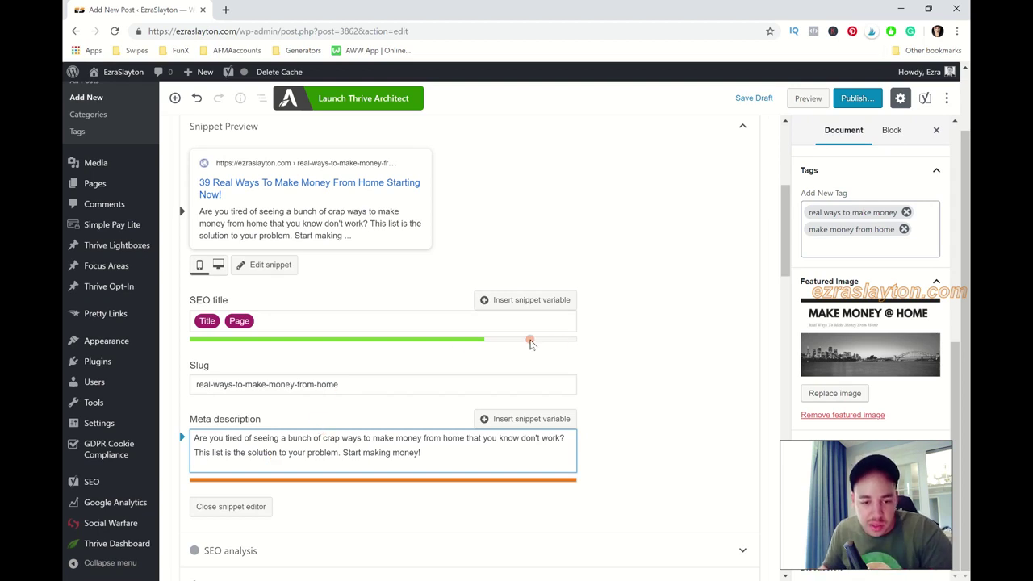
key("BackSpace")
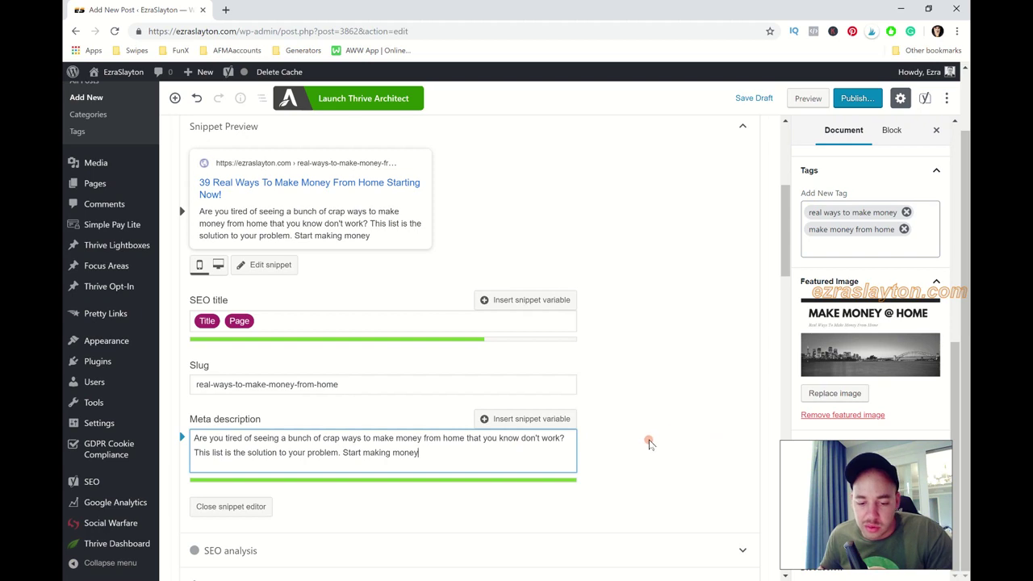
Step: Begin a file upload for the post's Pinterest image in the Social Warfare share customization
scroll(656, 450, "down", 1)
scroll(657, 449, "down", 3)
scroll(657, 449, "down", 1)
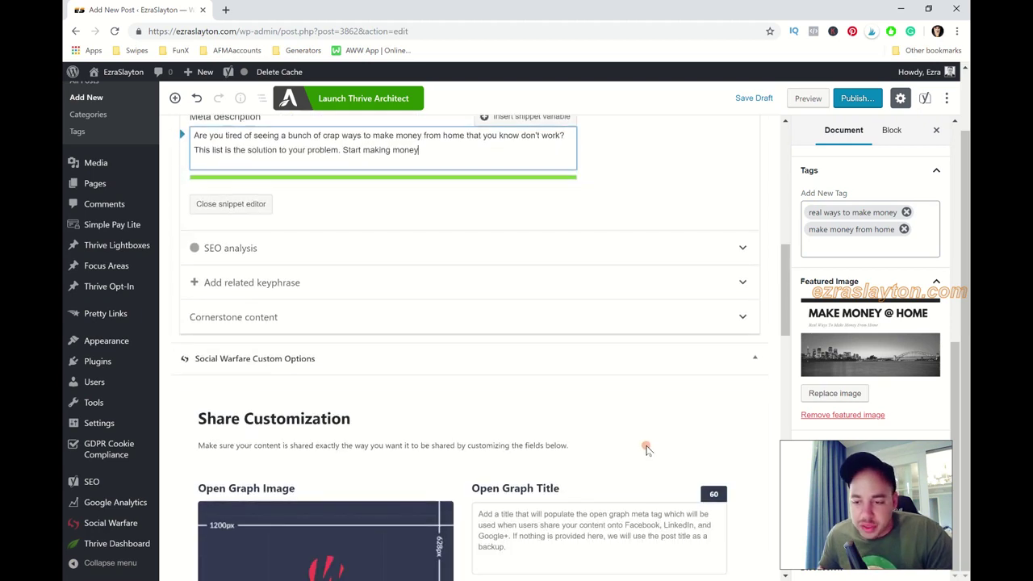
scroll(668, 446, "up", 3)
scroll(406, 269, "up", 3)
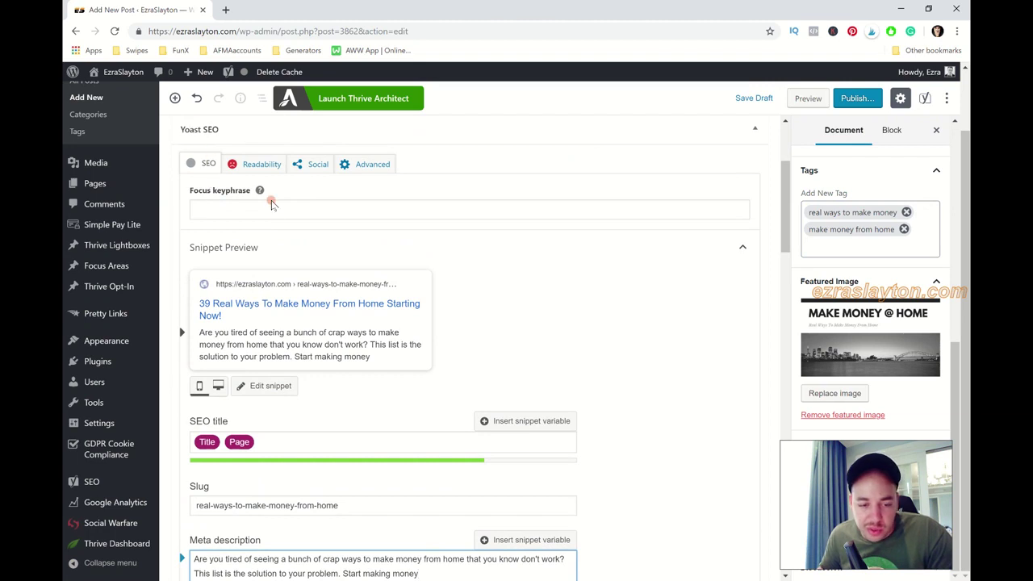
scroll(668, 338, "down", 5)
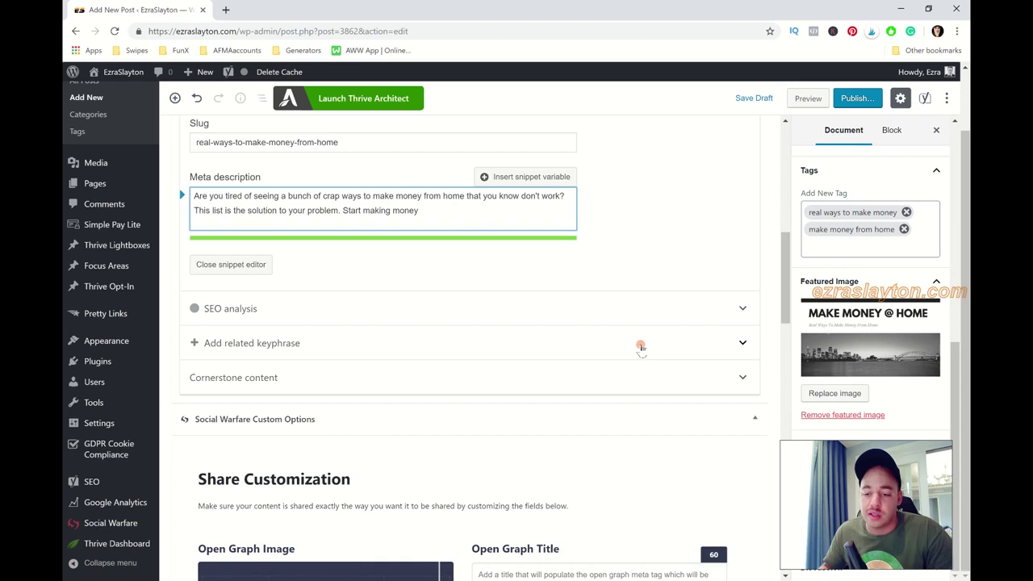
scroll(615, 401, "down", 4)
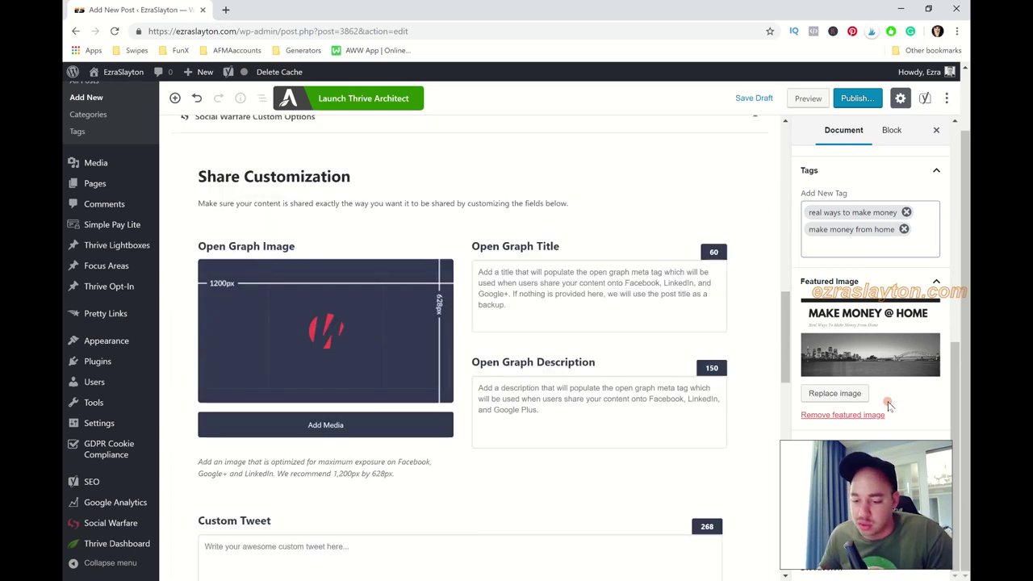
scroll(510, 359, "down", 5)
scroll(510, 358, "down", 3)
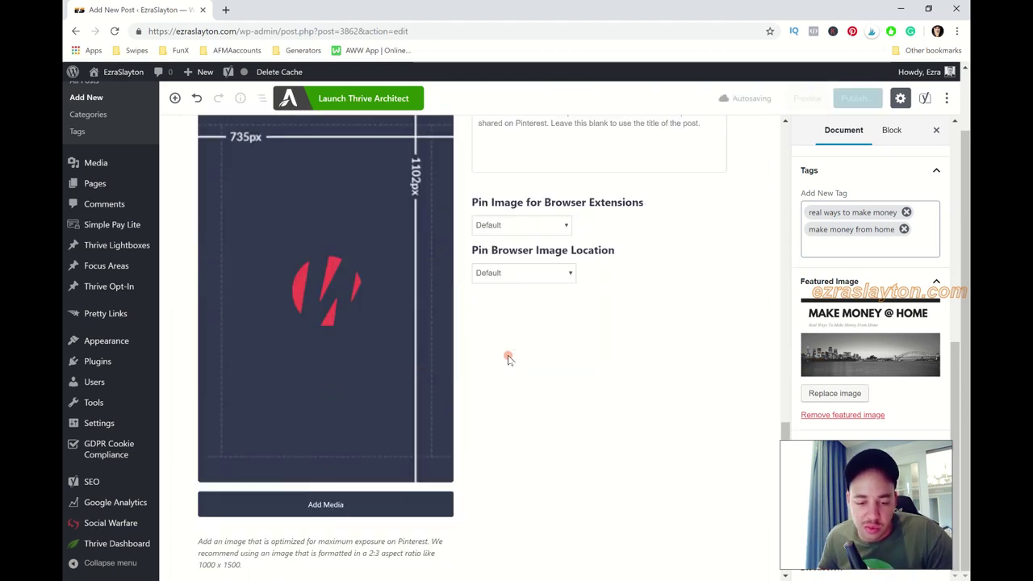
left_click(345, 504)
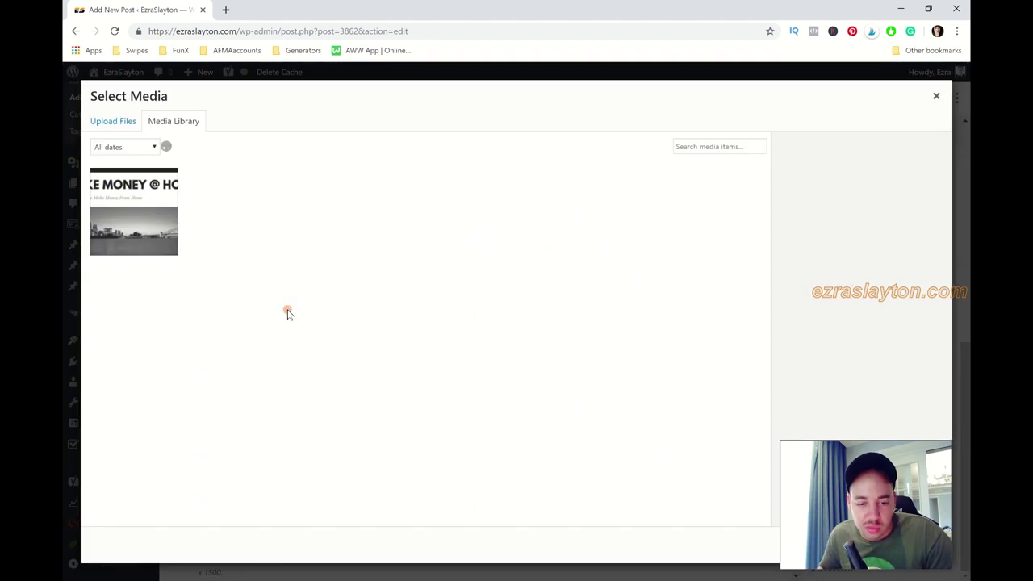
left_click(116, 122)
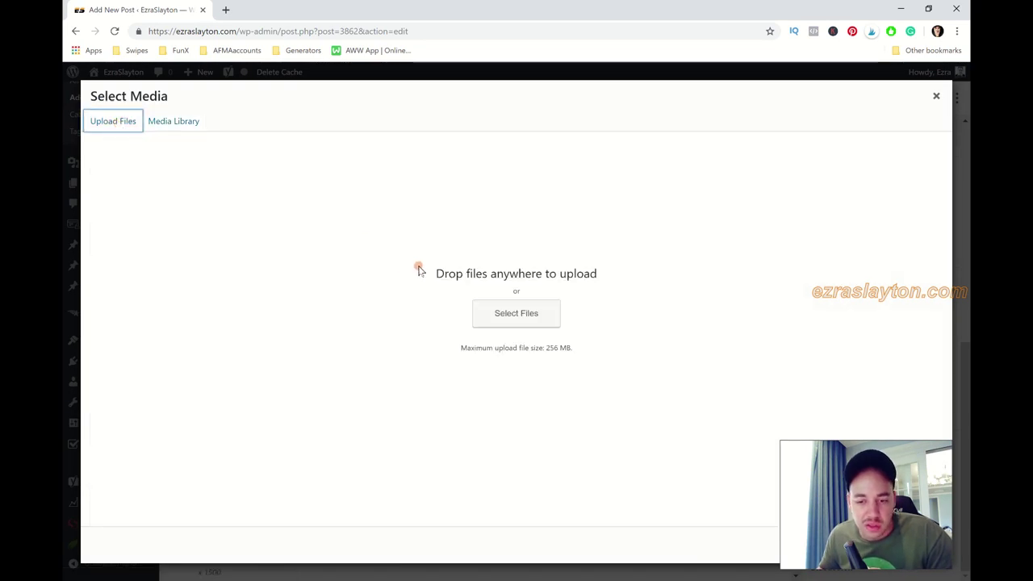
left_click(527, 321)
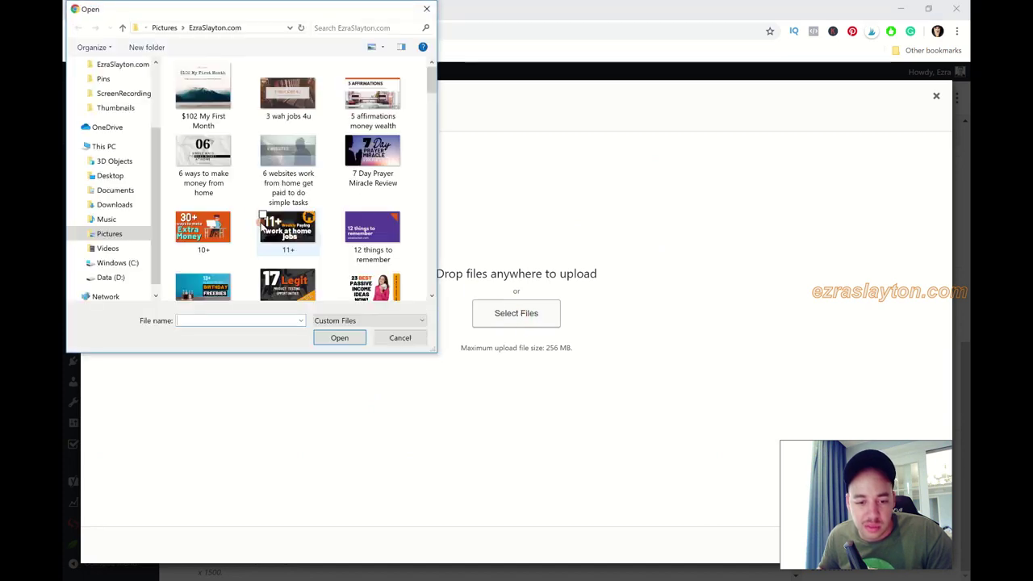
Step: Upload the image Real Ways To Make Money From Home from the Pins folder inside Pictures
left_click(105, 233)
double_click(359, 115)
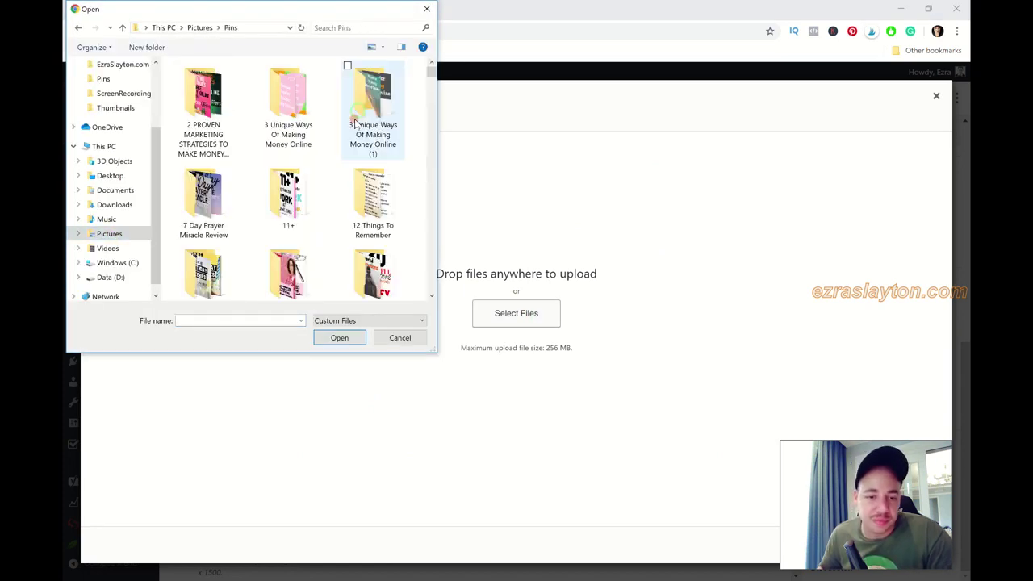
scroll(274, 194, "down", 10)
scroll(294, 213, "down", 15)
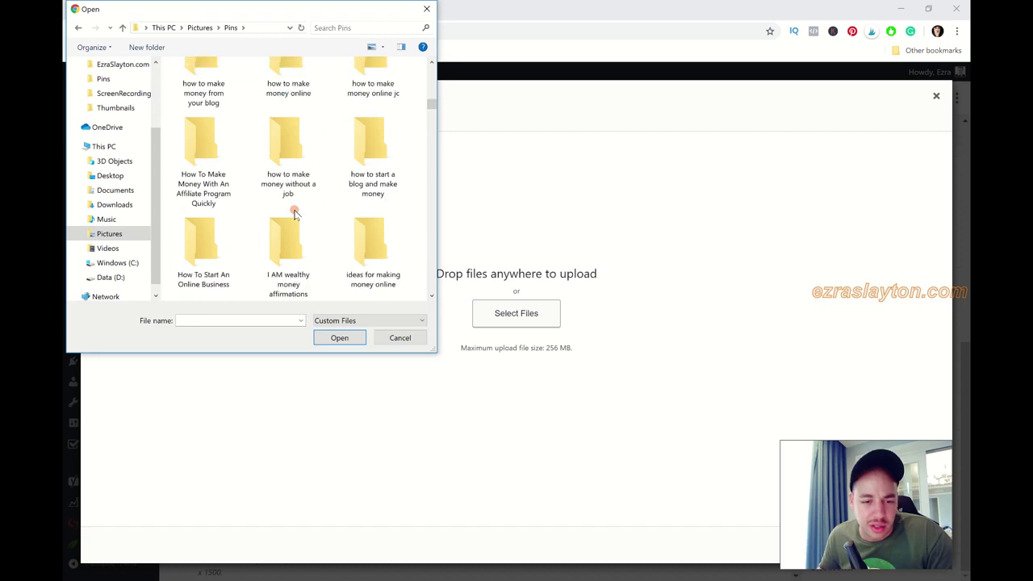
scroll(297, 212, "down", 20)
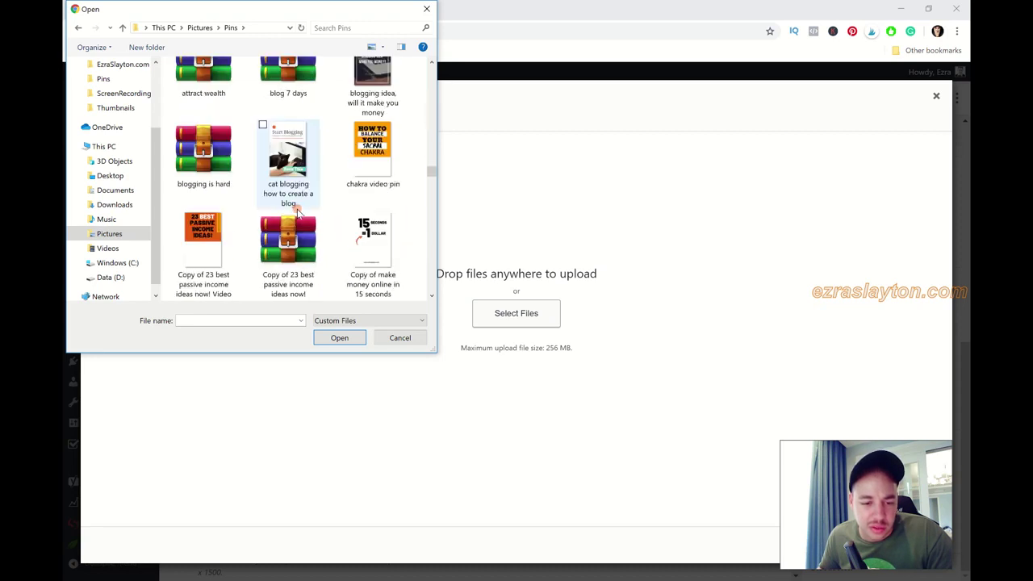
scroll(299, 211, "down", 5)
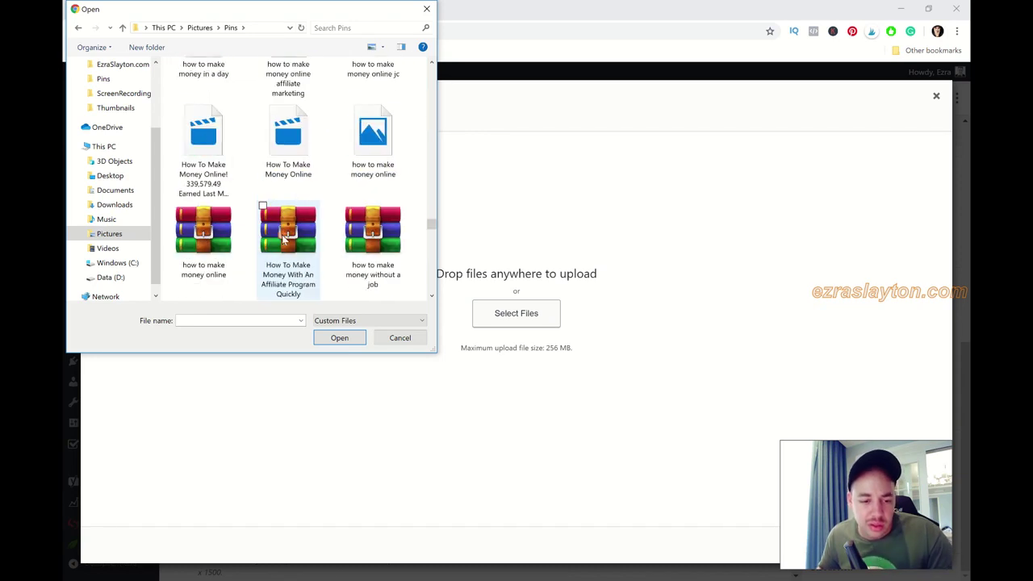
left_click(221, 319)
type("re")
left_click(230, 330)
key("ctrl+c")
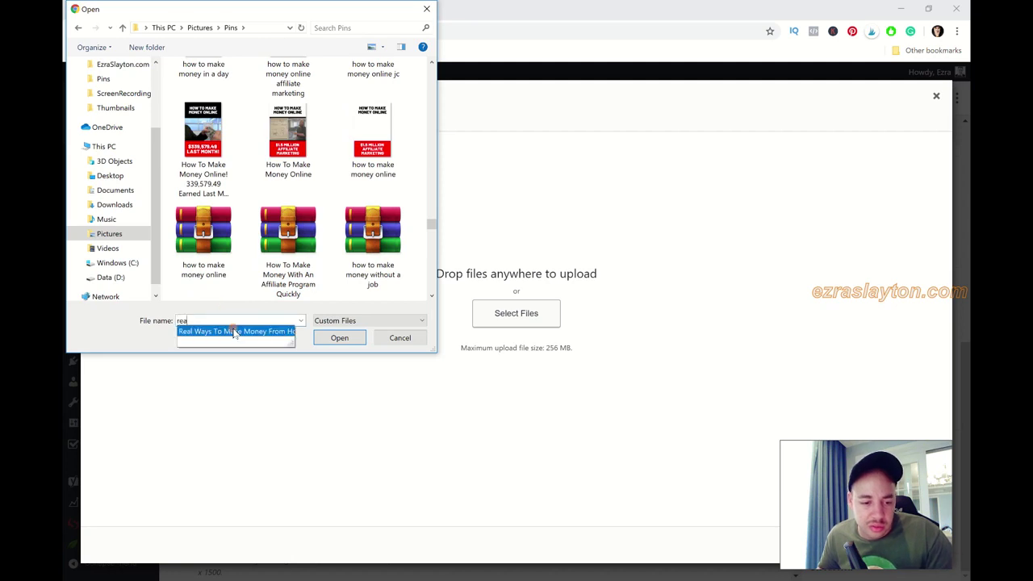
left_click(342, 338)
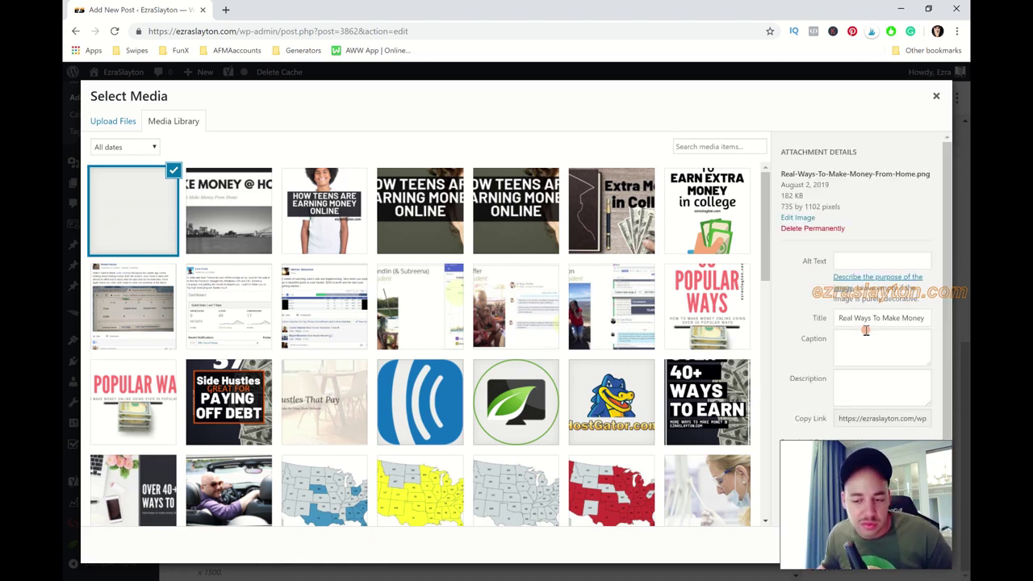
Step: Paste the copied keyword phrase into the uploaded image's attachment details and use it as the post's Pinterest image
left_click(872, 330)
key("ctrl+v")
left_click(888, 546)
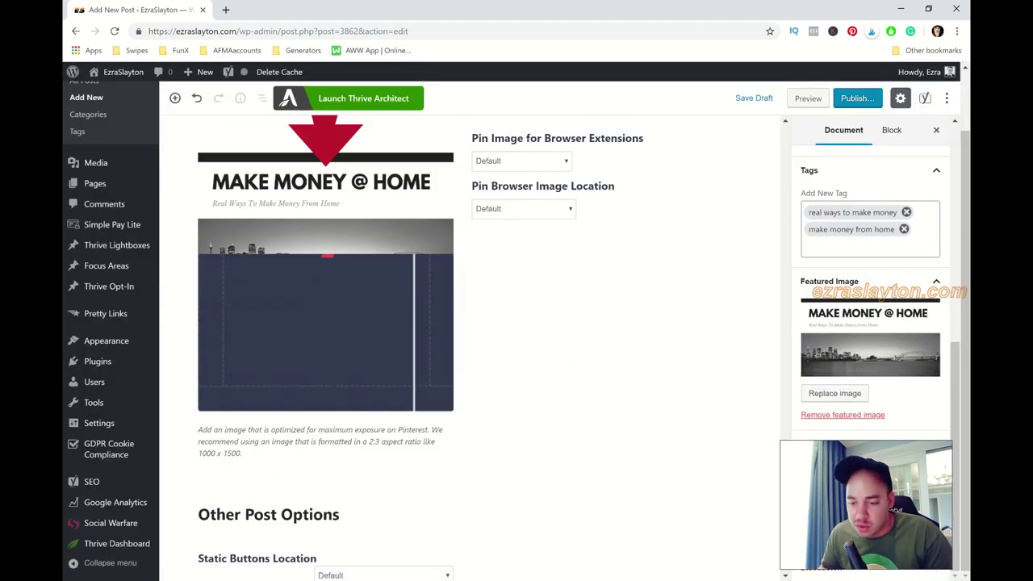
scroll(554, 302, "up", 5)
scroll(597, 298, "down", 3)
Step: Switch to Pinterest in a new browser tab and search for Real Ways To Make Money From Home
left_click(226, 10)
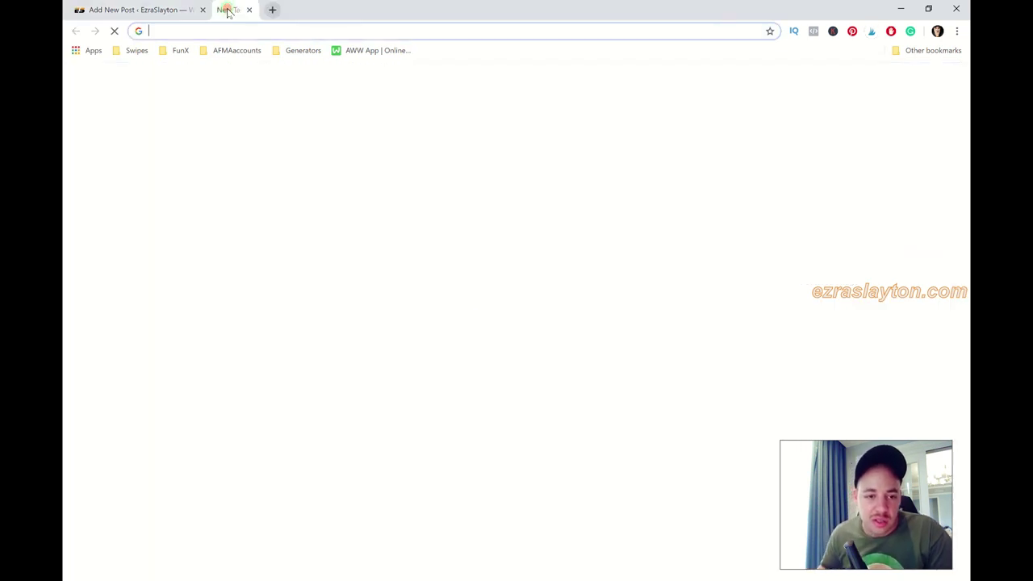
type("pin")
key("Return")
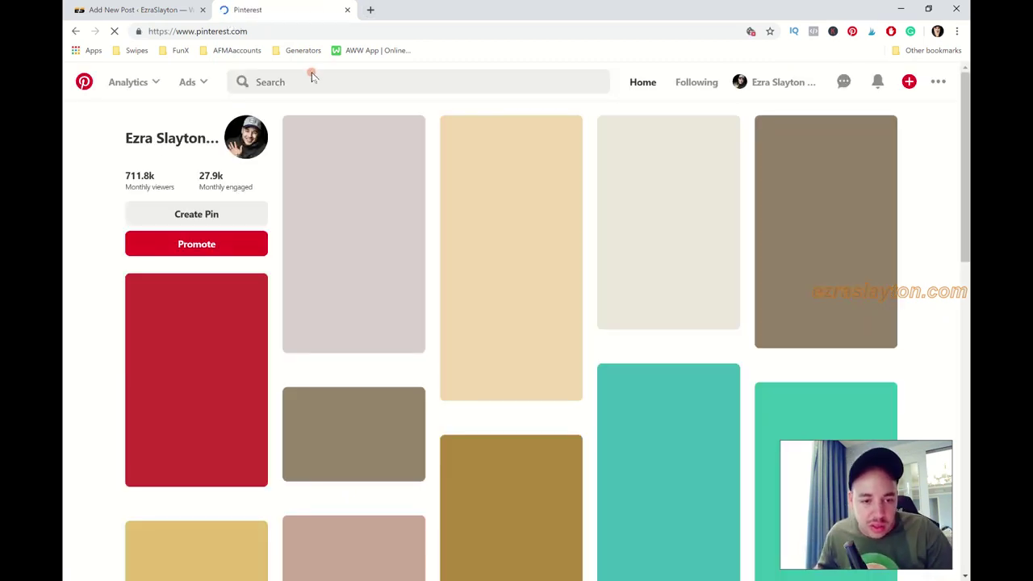
left_click(315, 74)
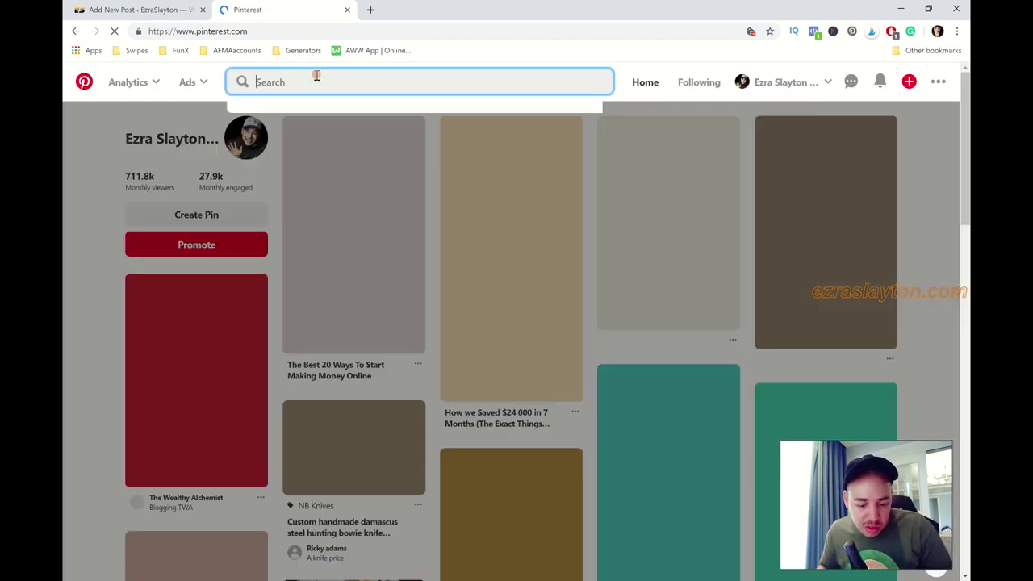
key("ctrl+v")
key("Return")
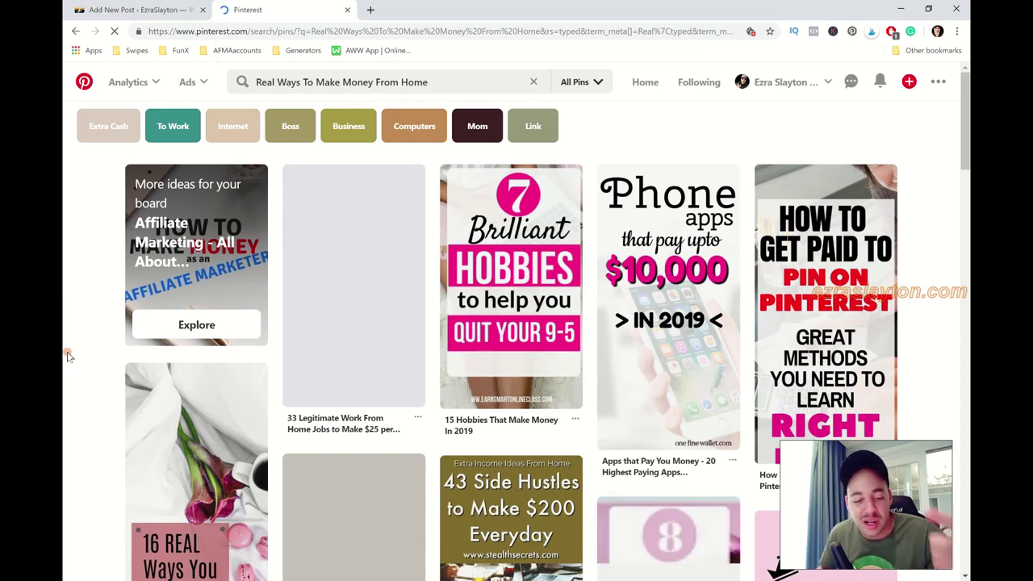
Step: Browse the pins found and examine the description of the pin "16 REAL Ways You Can Make Extra Money", then return to the results
mouse_move(363, 284)
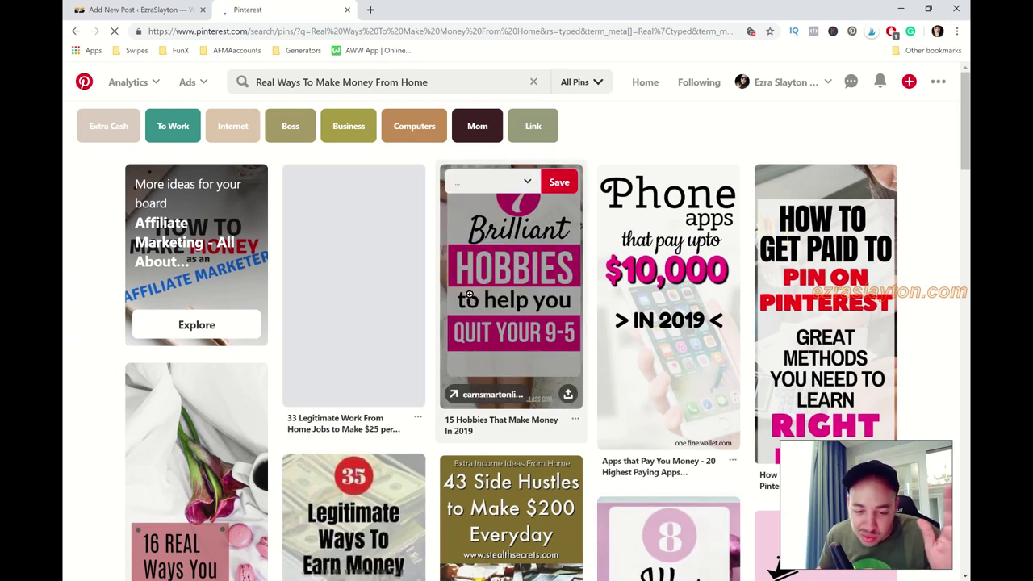
scroll(496, 290, "down", 1)
scroll(705, 294, "up", 1)
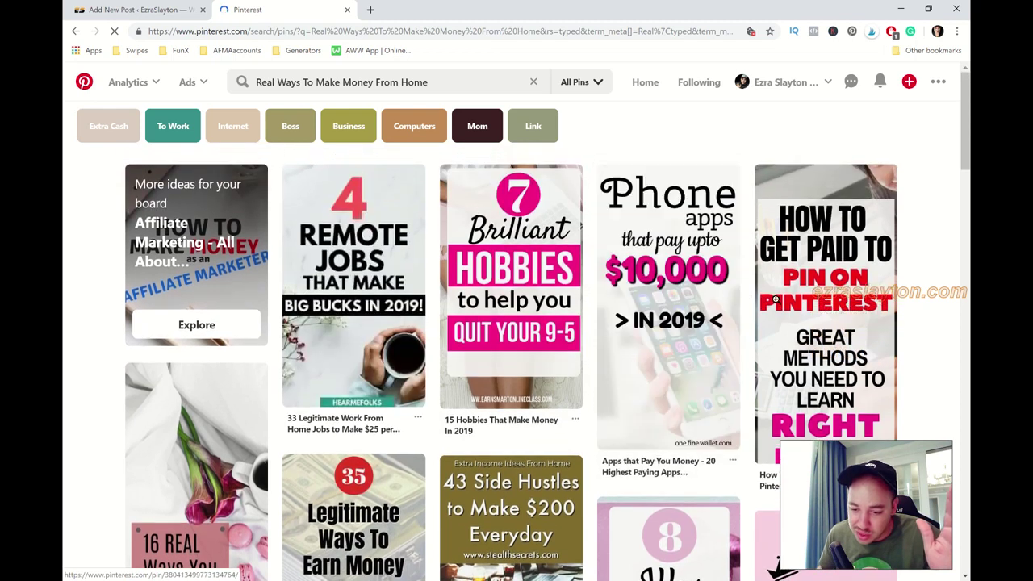
scroll(161, 292, "down", 3)
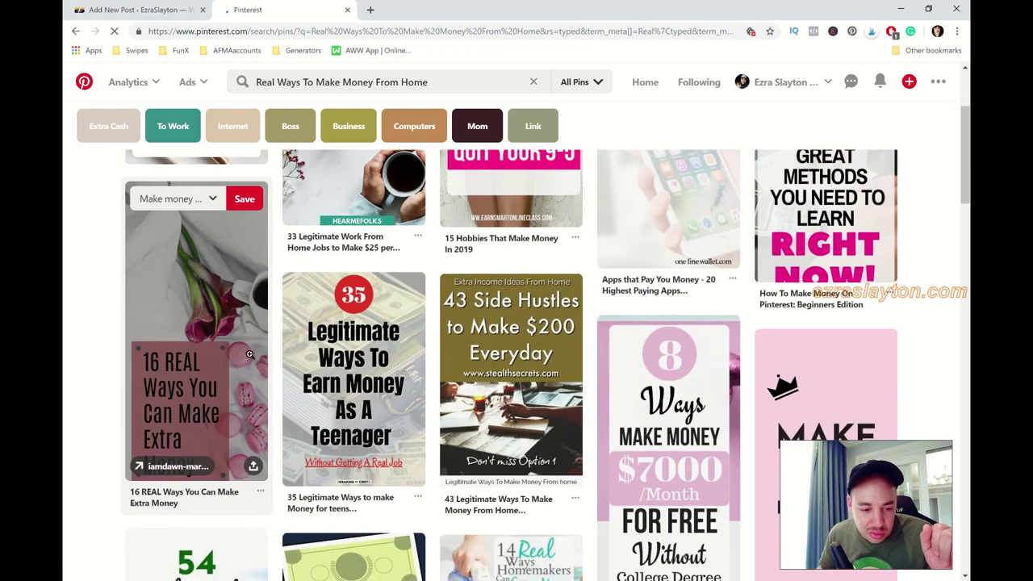
left_click(194, 347)
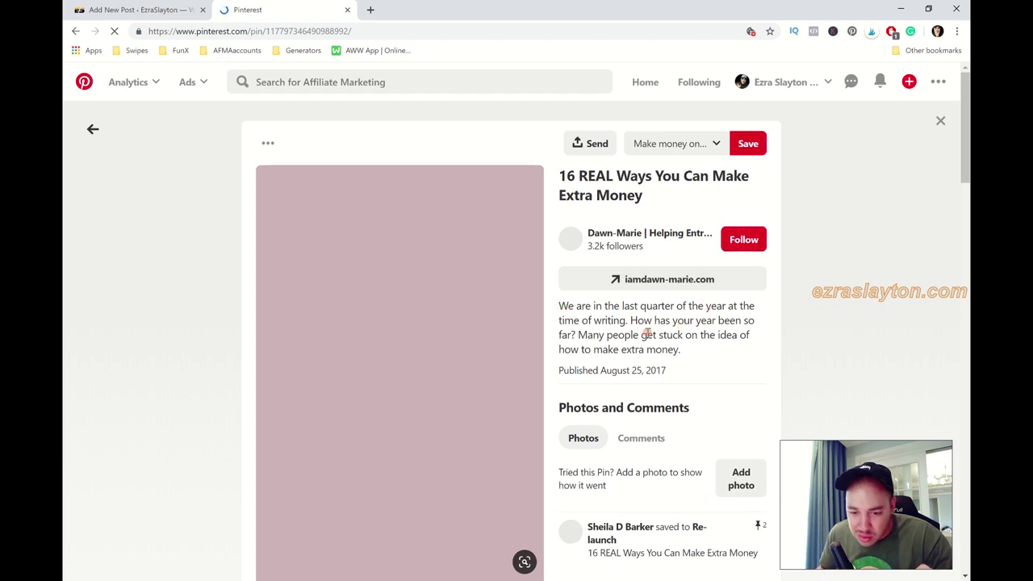
scroll(649, 327, "down", 1)
scroll(692, 279, "down", 2)
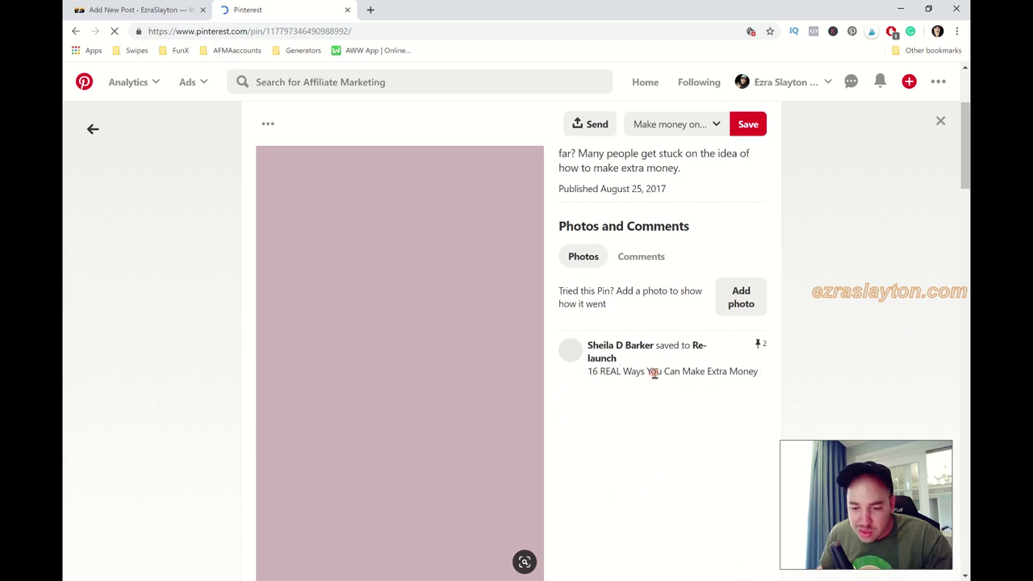
scroll(651, 364, "up", 3)
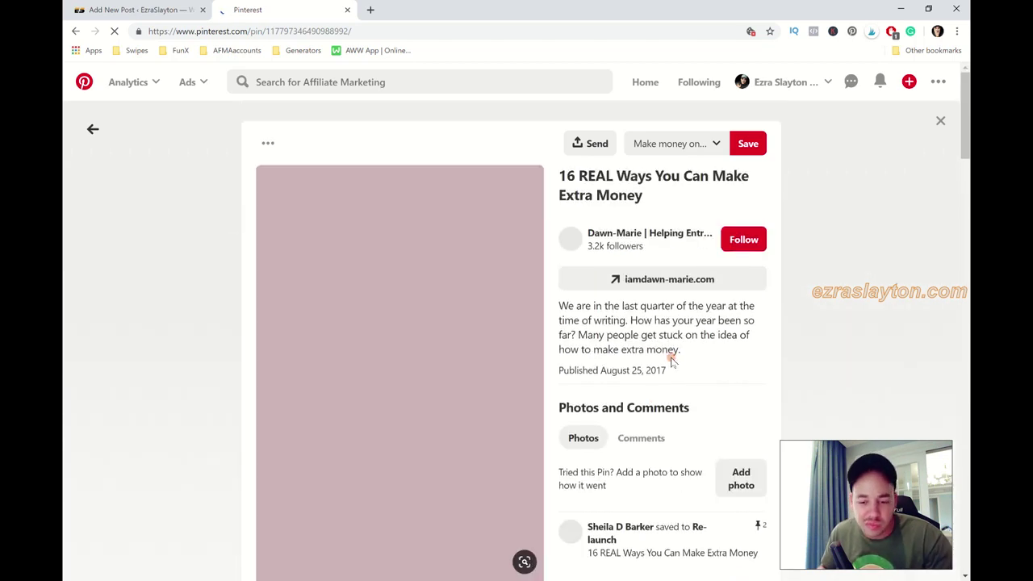
scroll(710, 339, "down", 3)
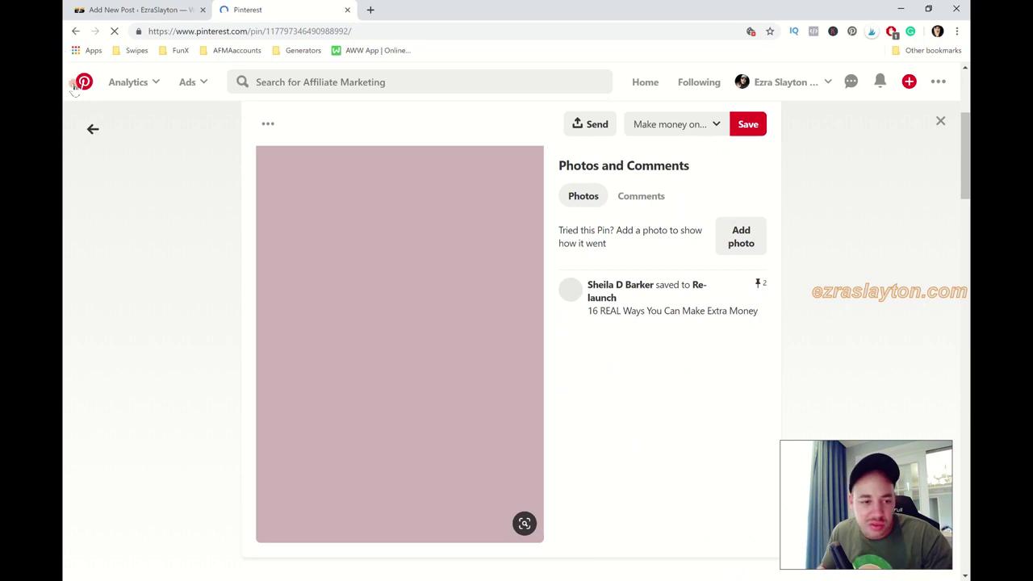
left_click(92, 129)
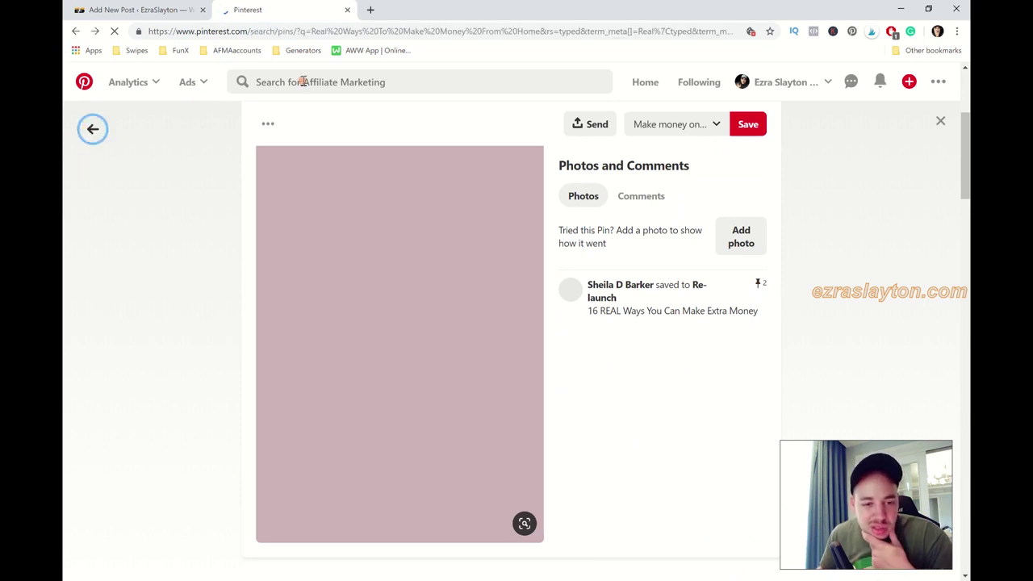
Step: Back in the WordPress post, set the Pinterest description to "Real Ways To Make Money From Home! #makemoney #workfromhome" and save the draft
left_click(107, 8)
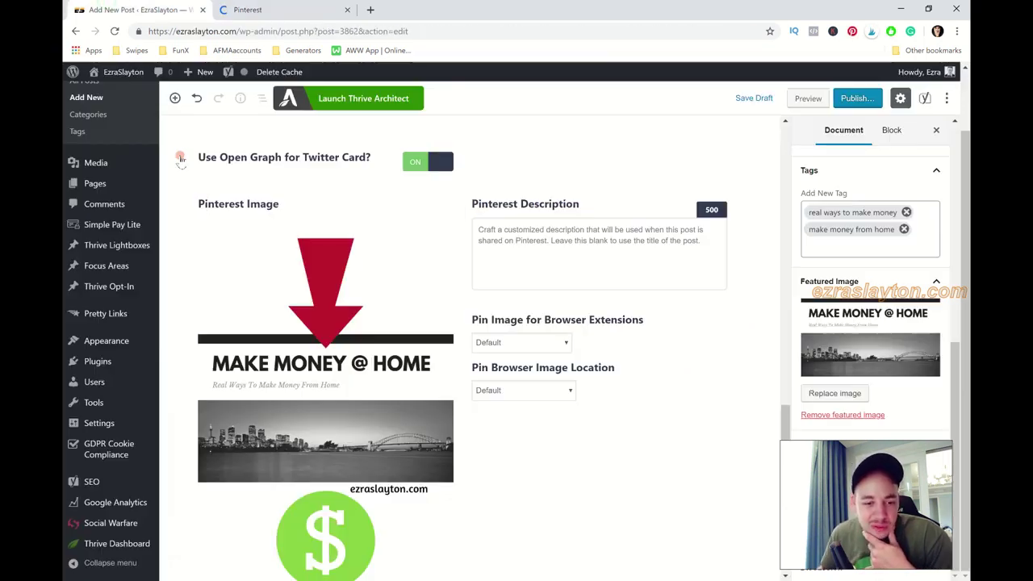
left_click(505, 234)
key("ctrl+v")
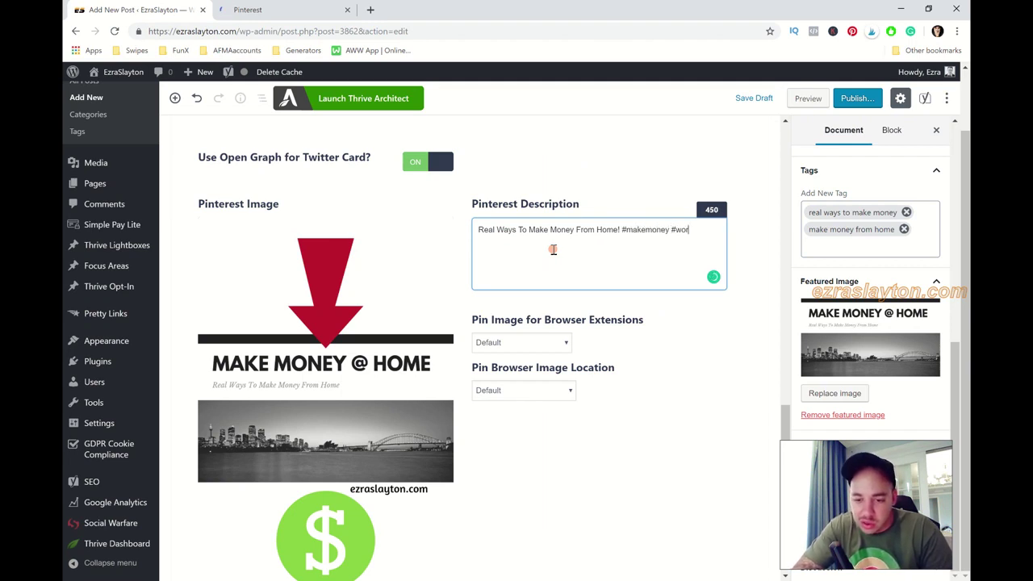
type("! #makemoney #workfromhome")
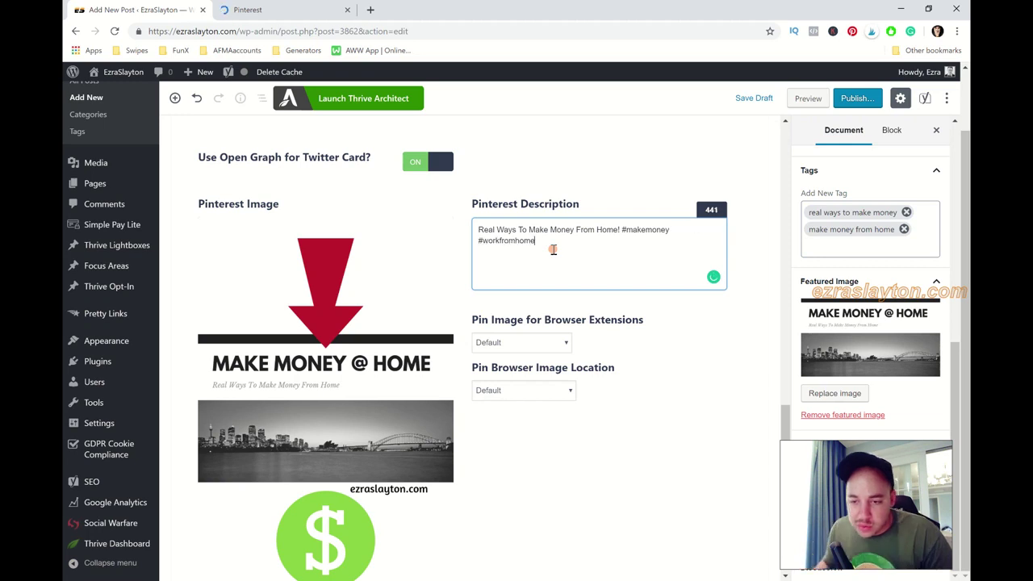
left_click(755, 97)
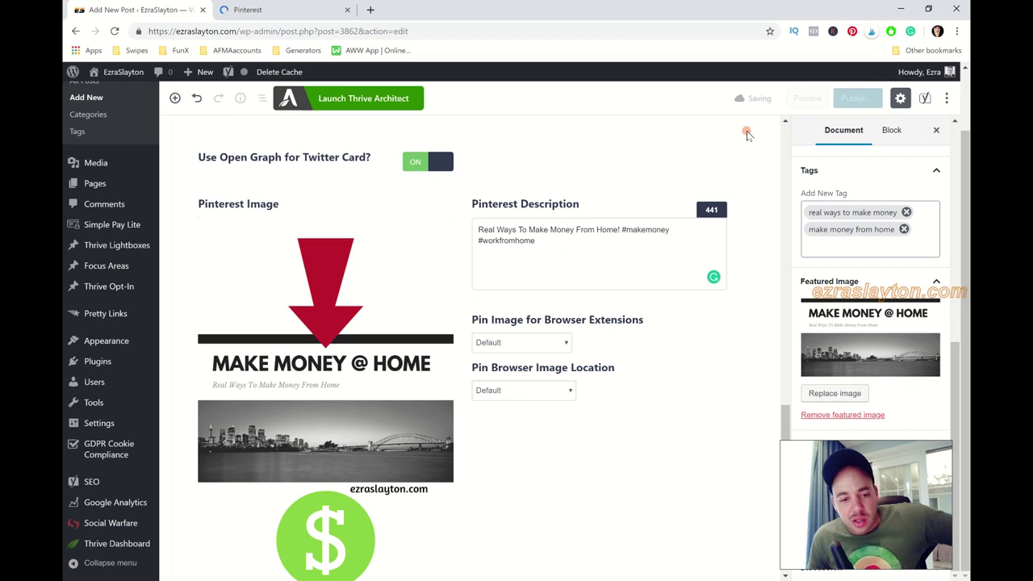
scroll(379, 275, "up", 5)
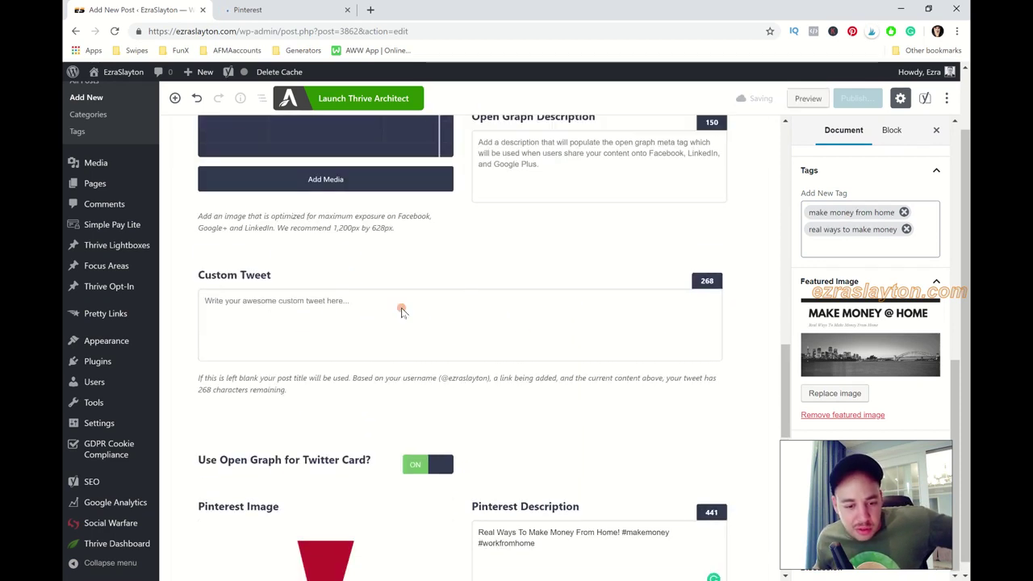
scroll(388, 327, "up", 10)
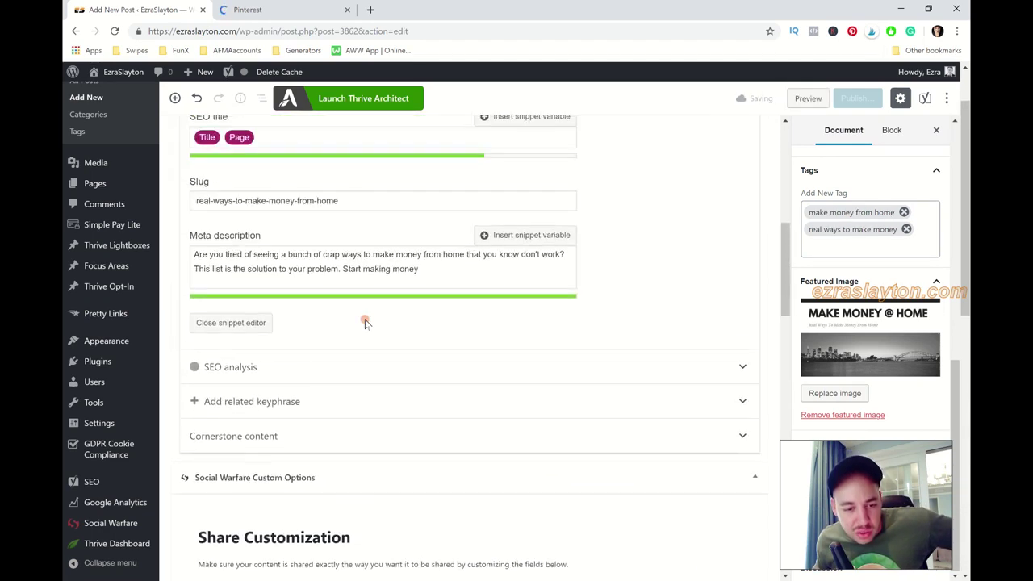
scroll(365, 319, "down", 4)
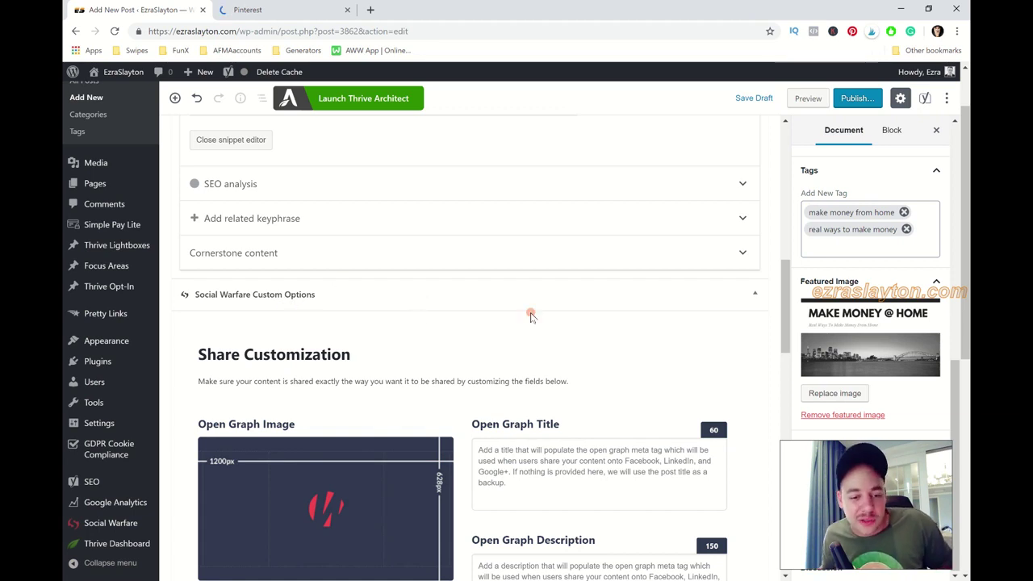
scroll(533, 315, "up", 2)
scroll(545, 313, "up", 5)
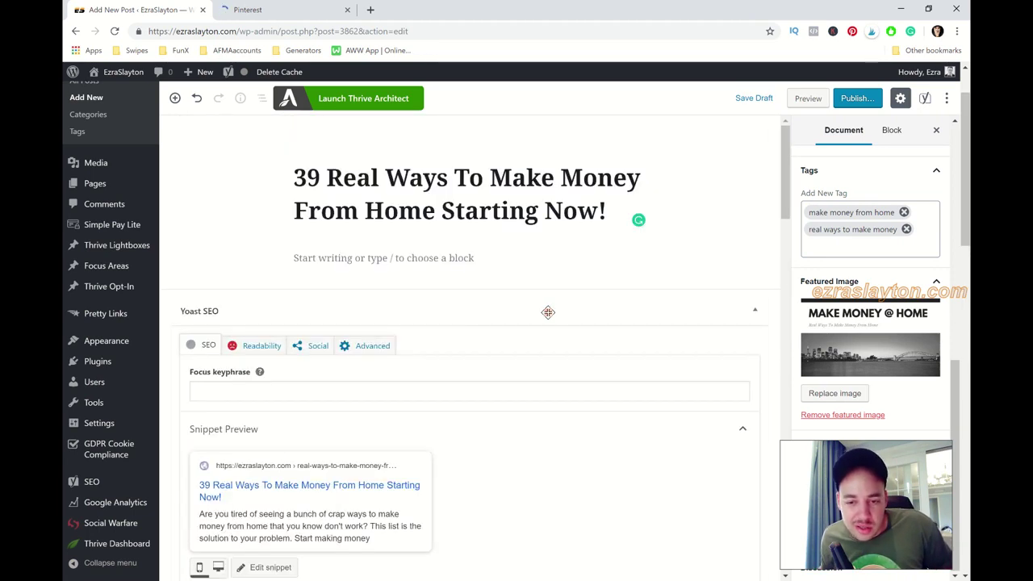
Step: Save the post draft and open the post in the Thrive Architect editor
scroll(756, 339, "down", 1)
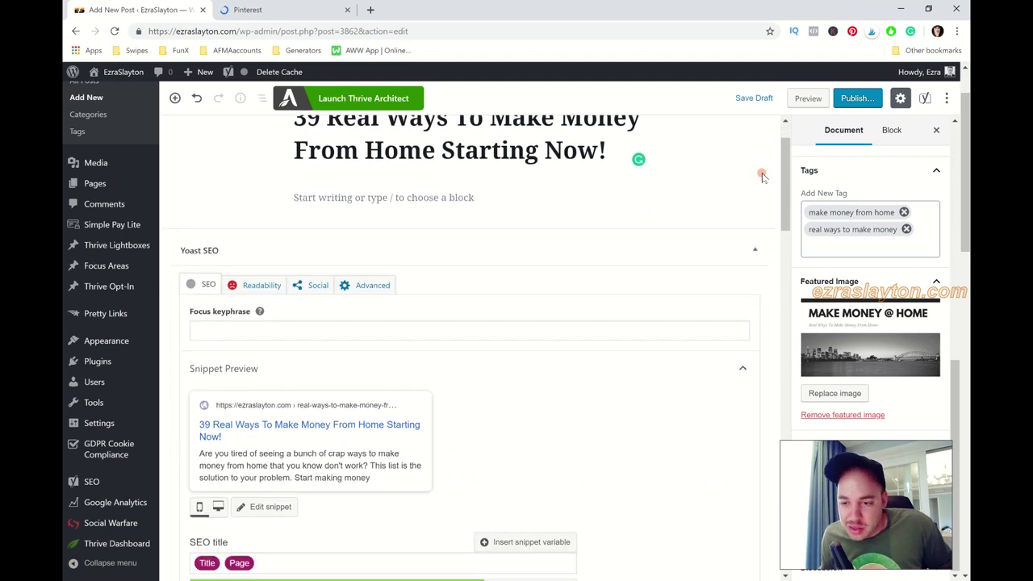
left_click(759, 97)
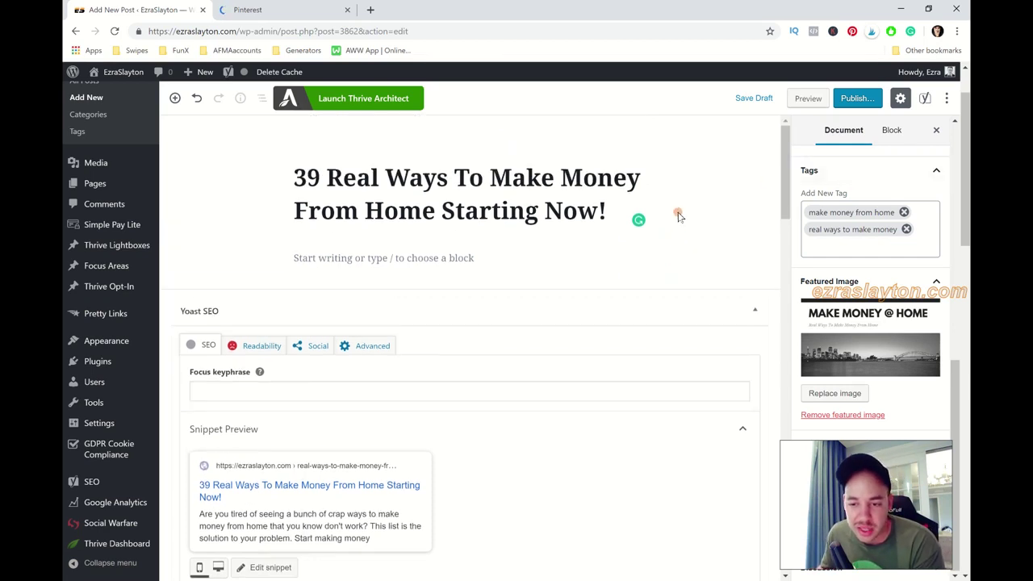
left_click(392, 103)
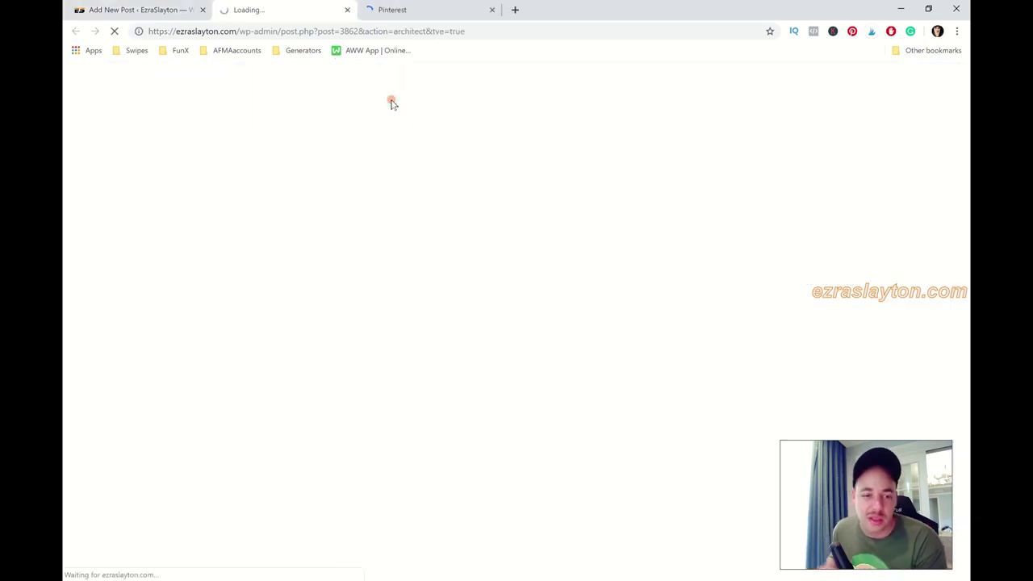
left_click(161, 8)
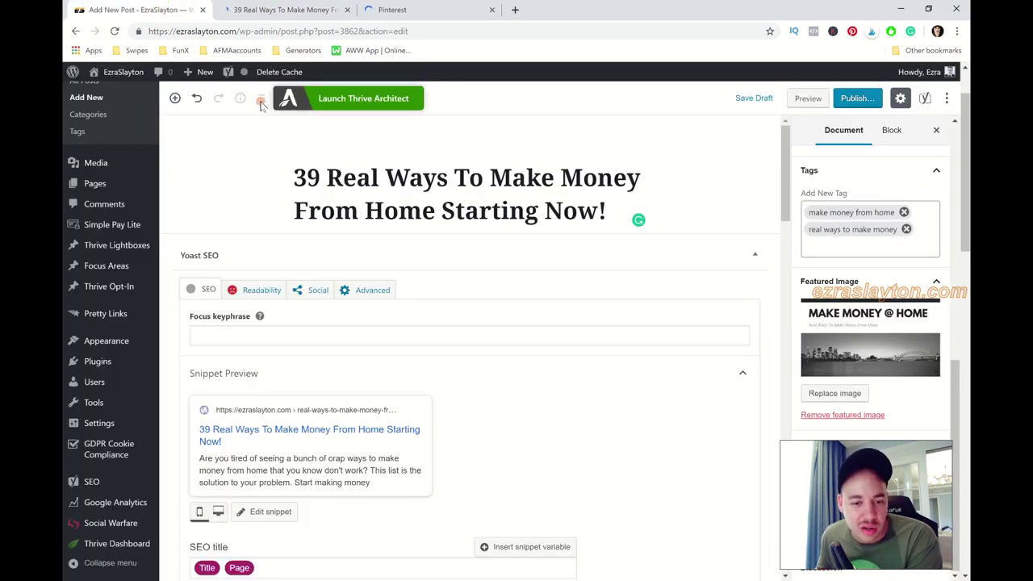
left_click(272, 7)
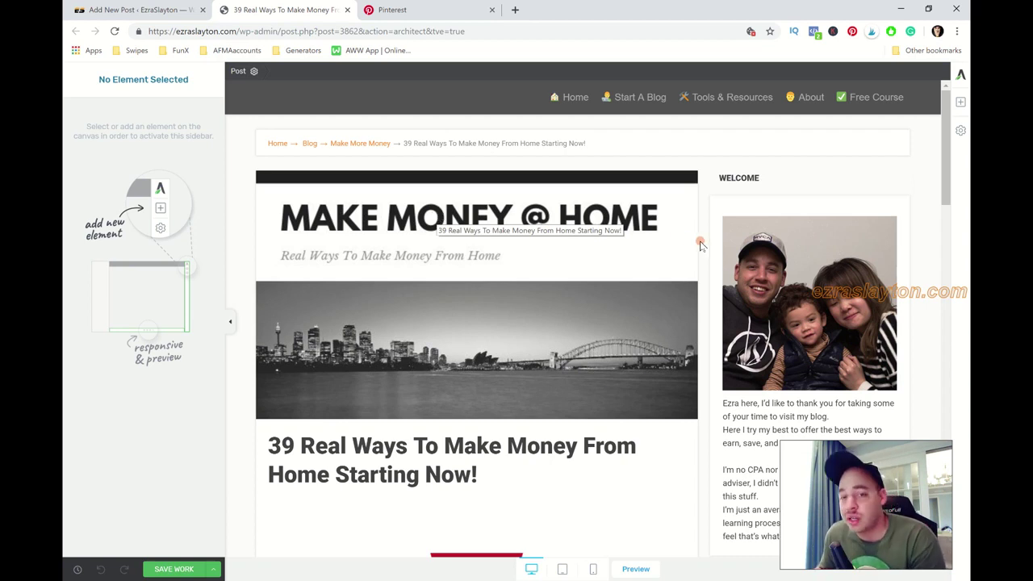
left_click(957, 103)
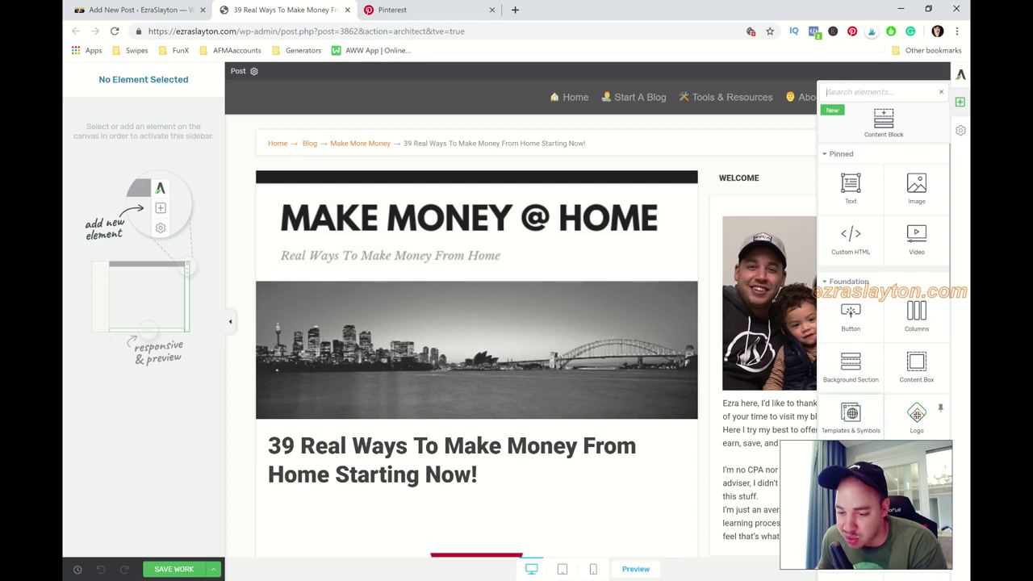
left_click(884, 419)
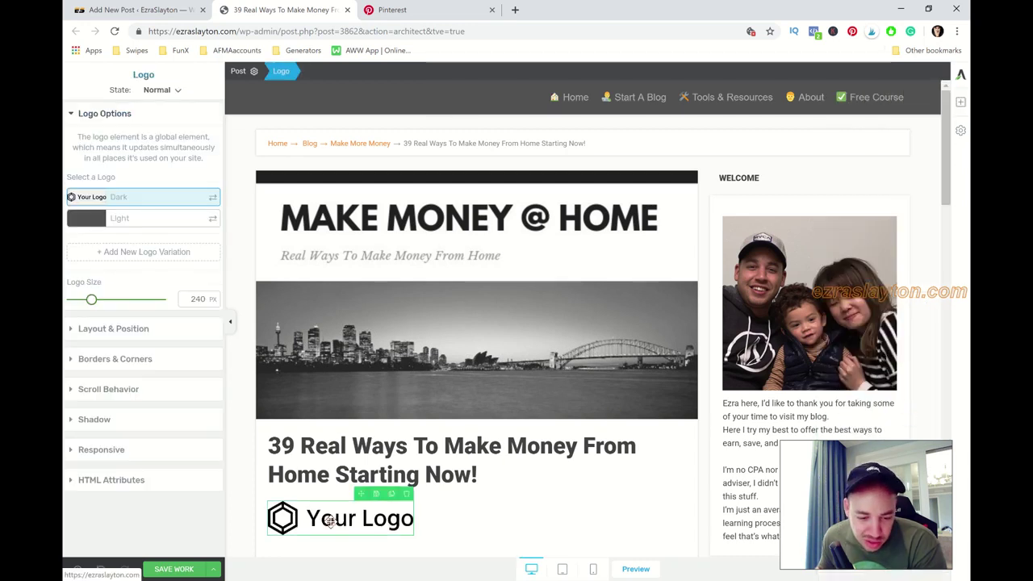
mouse_move(87, 200)
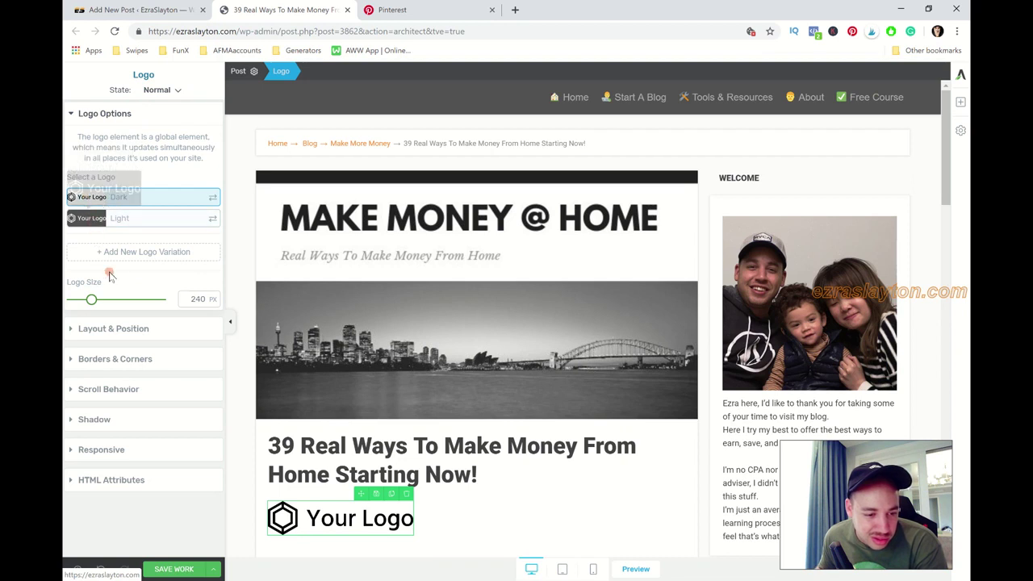
left_click(408, 494)
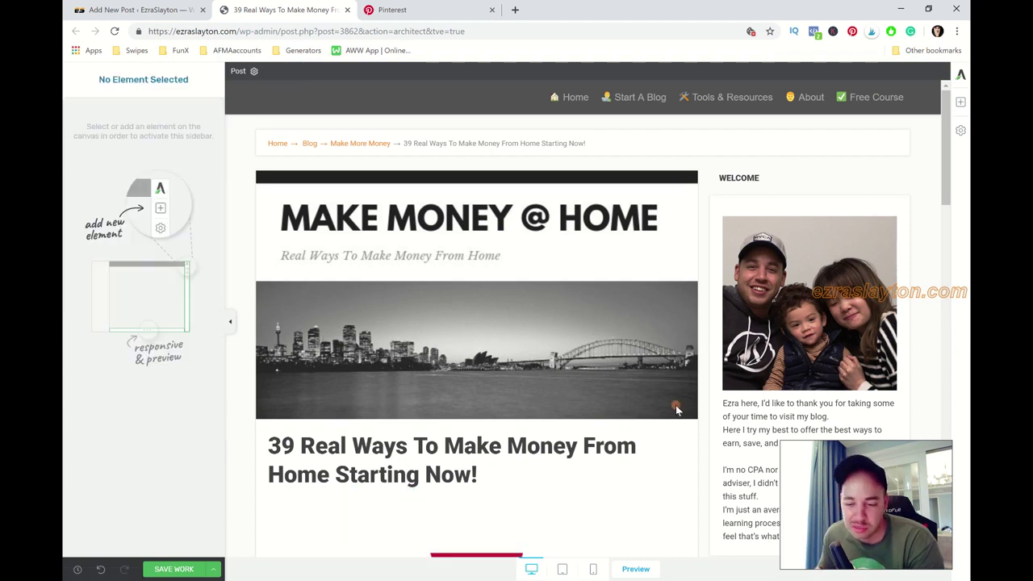
Step: Insert the saved content template "How to get paid box" directly below the post title
left_click(961, 102)
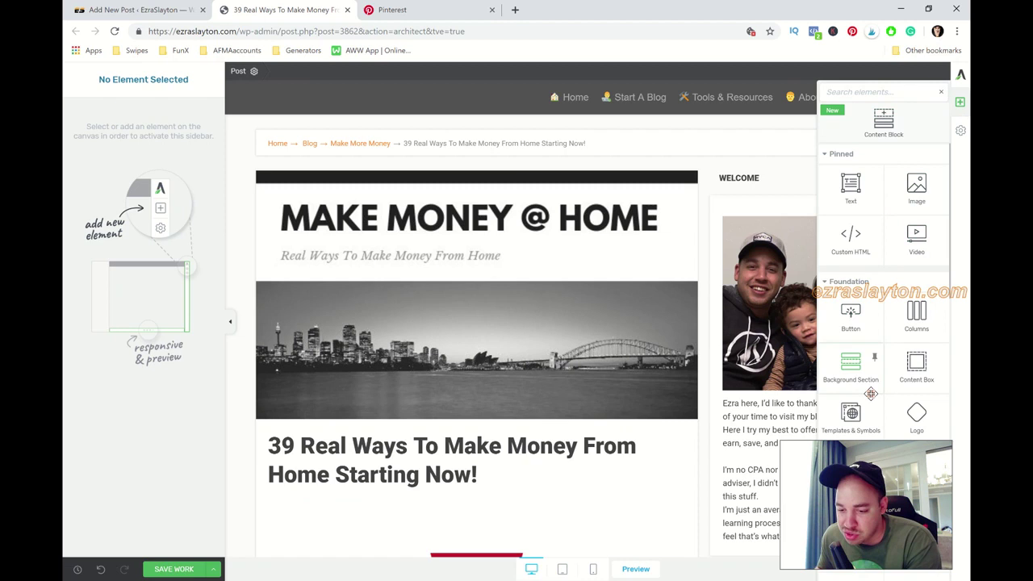
left_click(853, 412)
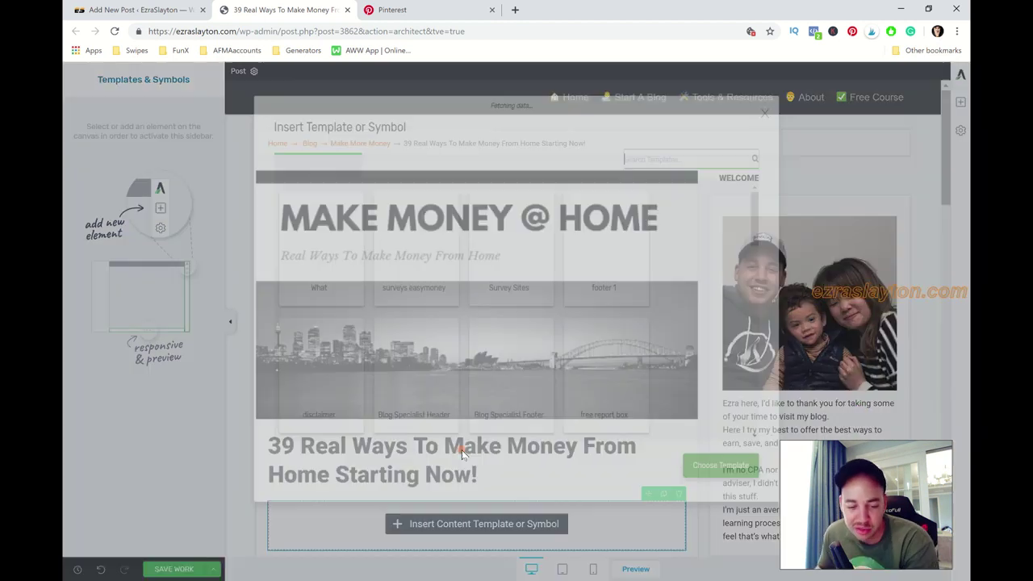
scroll(286, 383, "down", 3)
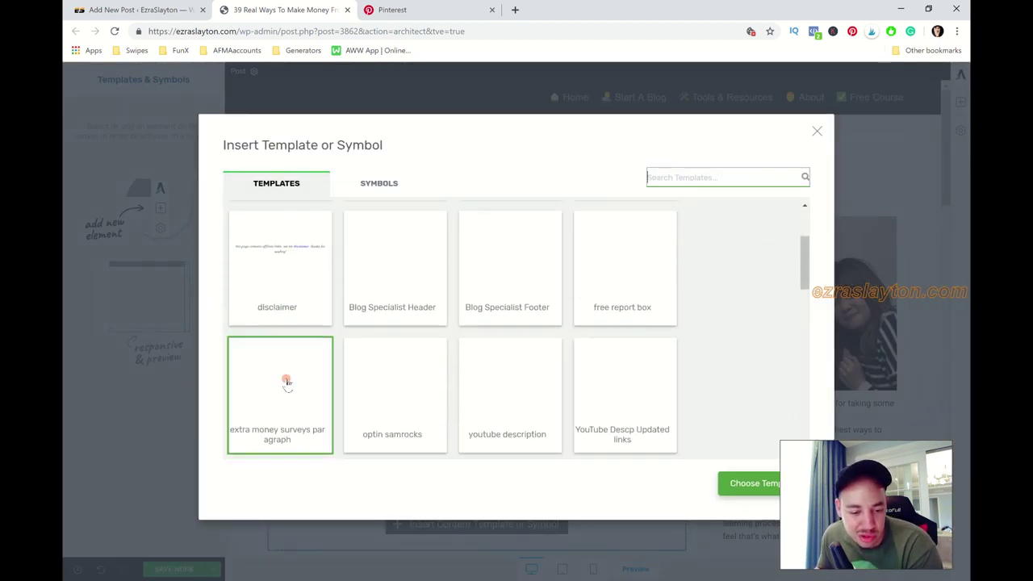
left_click(285, 383)
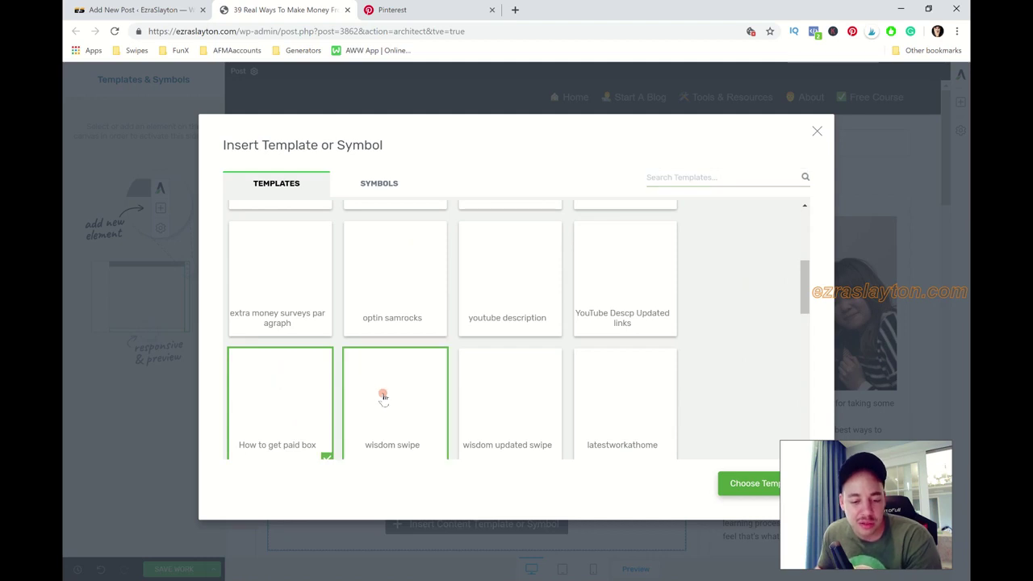
left_click(768, 488)
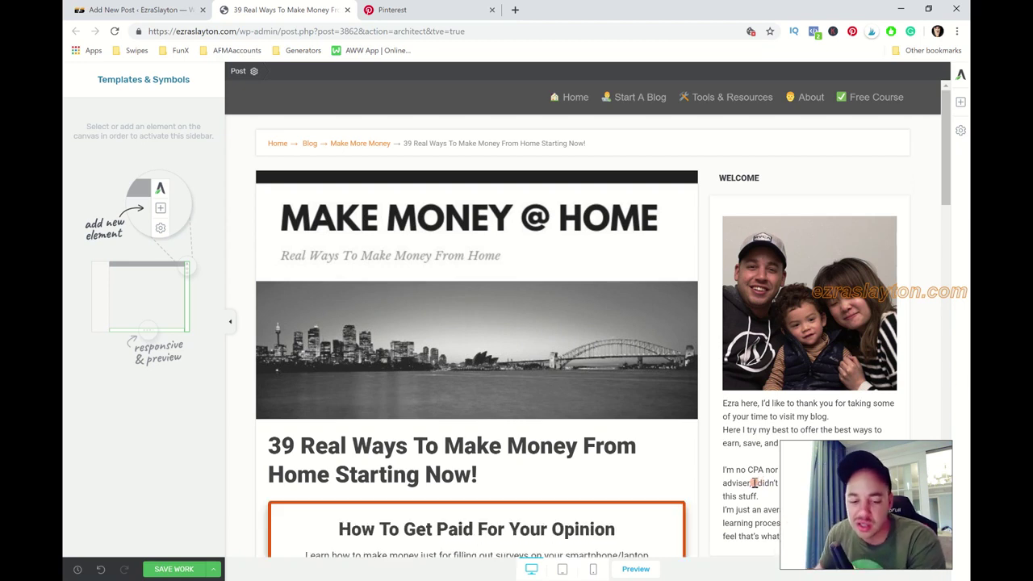
Step: Insert the saved "disclaimer" content template beneath the How To Get Paid For Your Opinion box
left_click(961, 101)
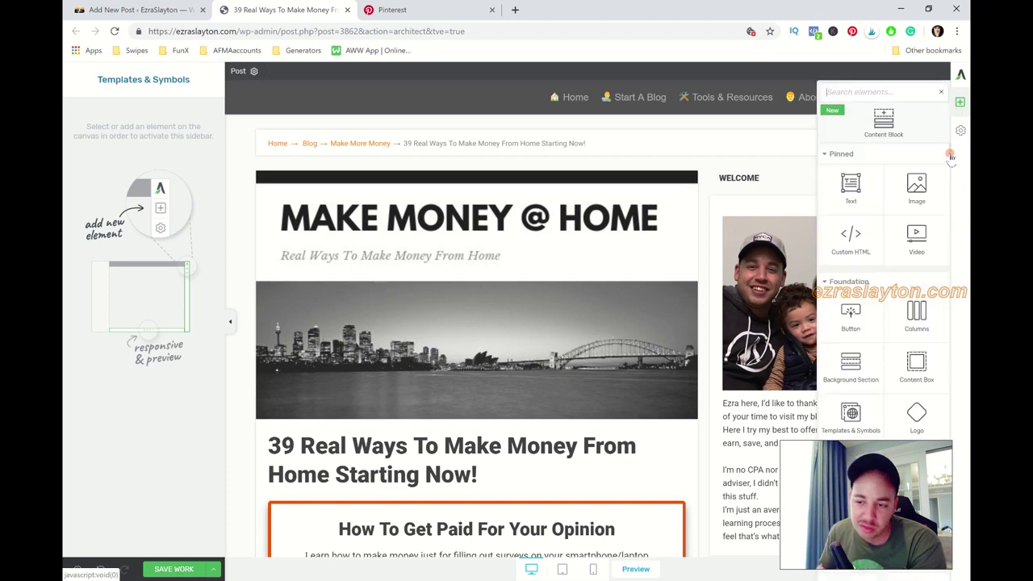
left_click(851, 416)
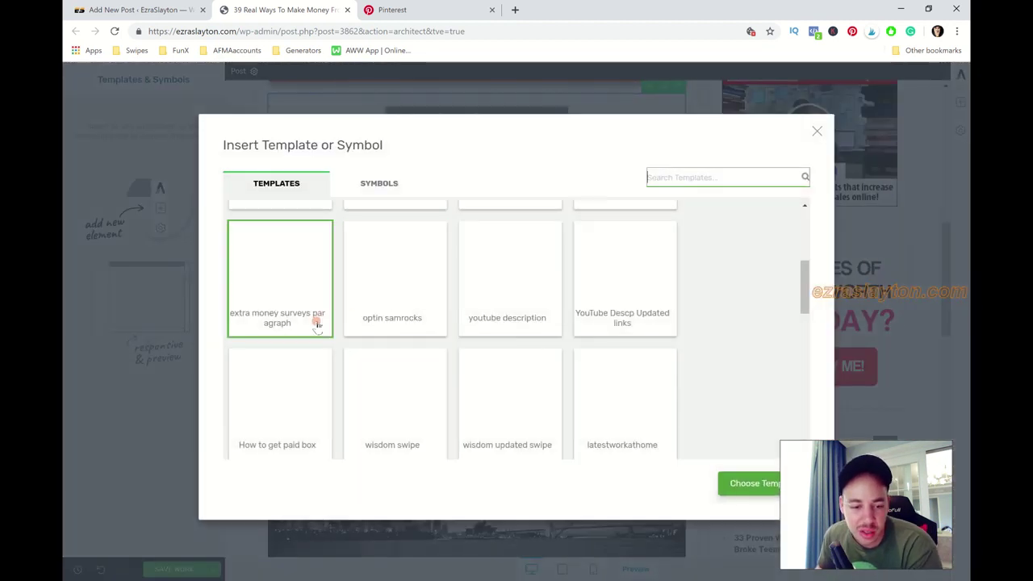
scroll(306, 307, "up", 2)
left_click(274, 292)
left_click(753, 483)
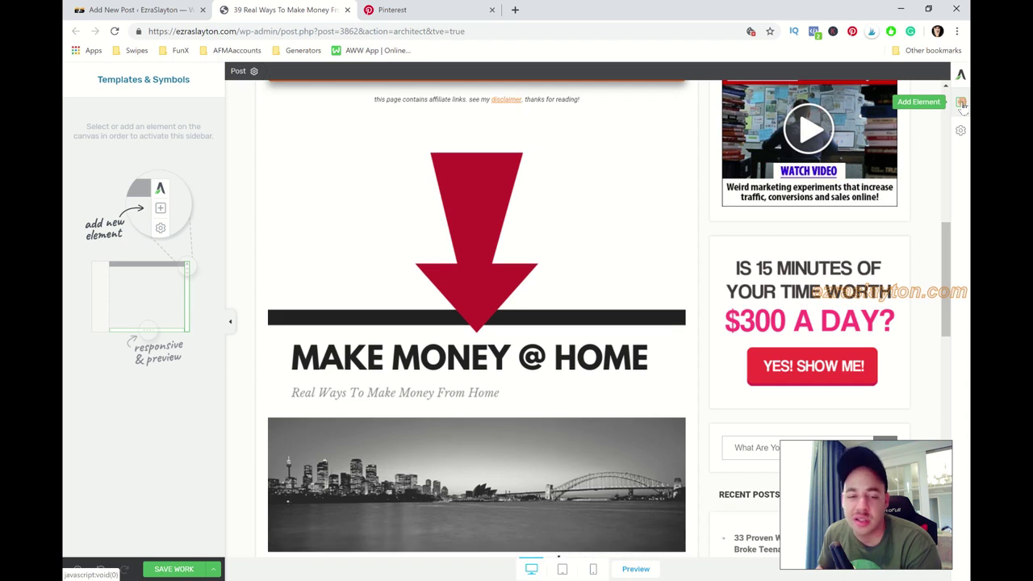
Step: Insert the saved "40+ ways to earn" content template between the affiliate disclaimer and the red arrow
left_click(961, 103)
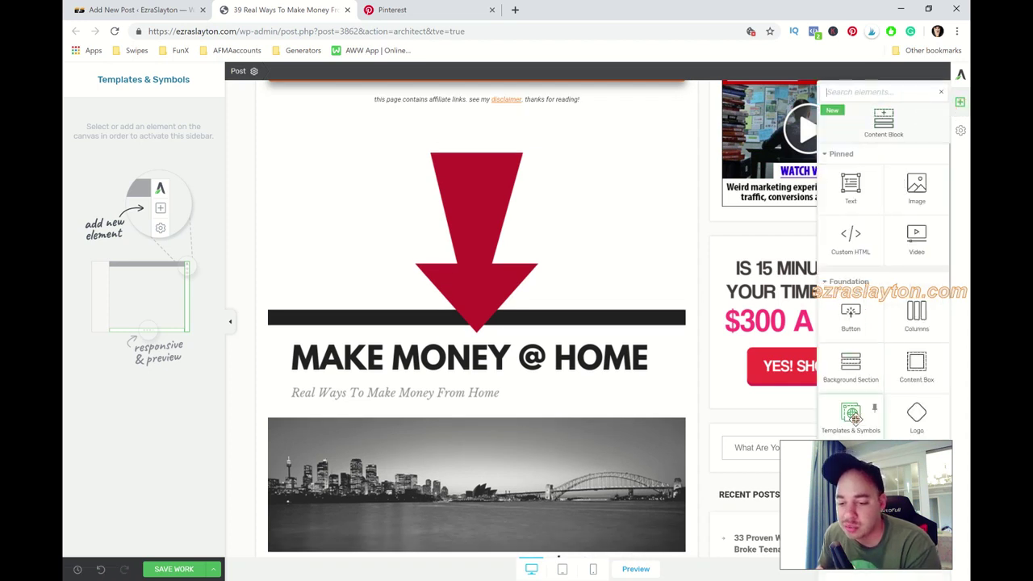
left_click(854, 416)
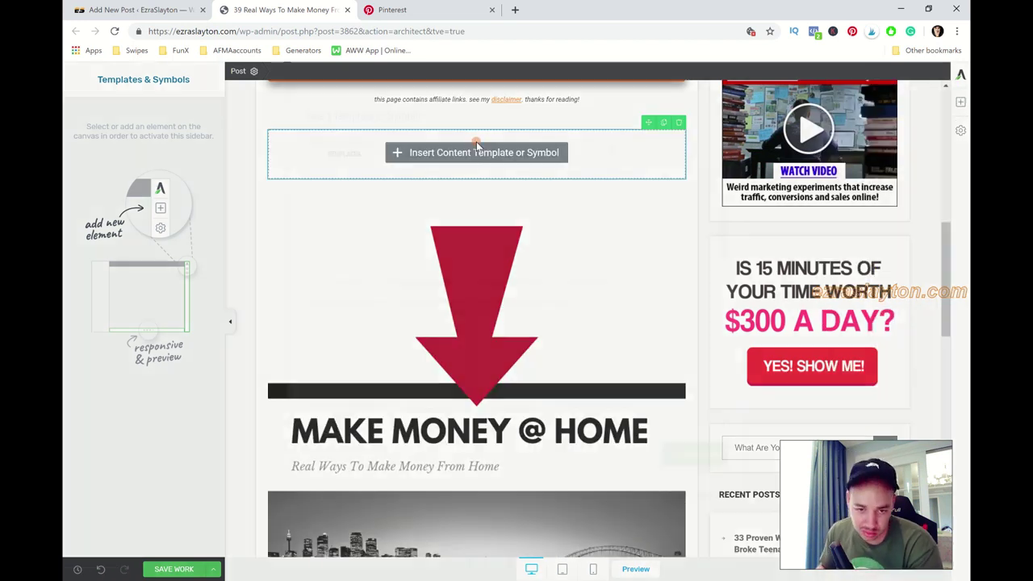
left_click(477, 150)
scroll(332, 331, "down", 10)
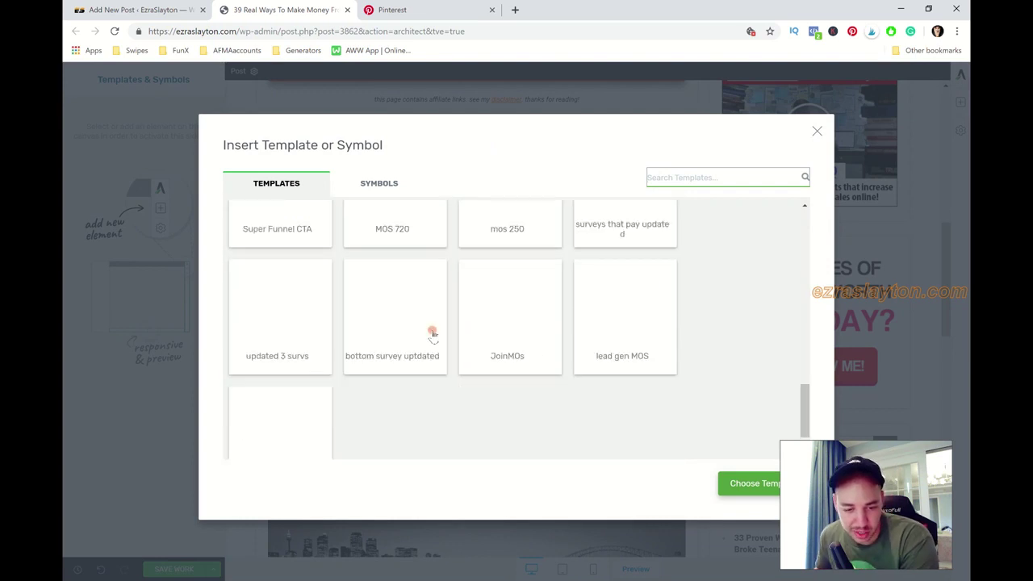
left_click(302, 378)
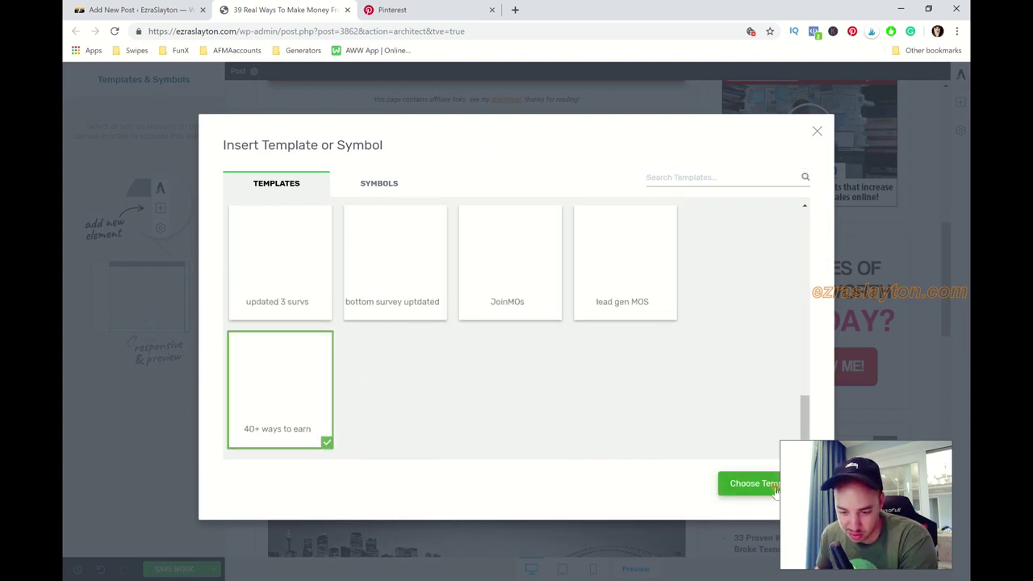